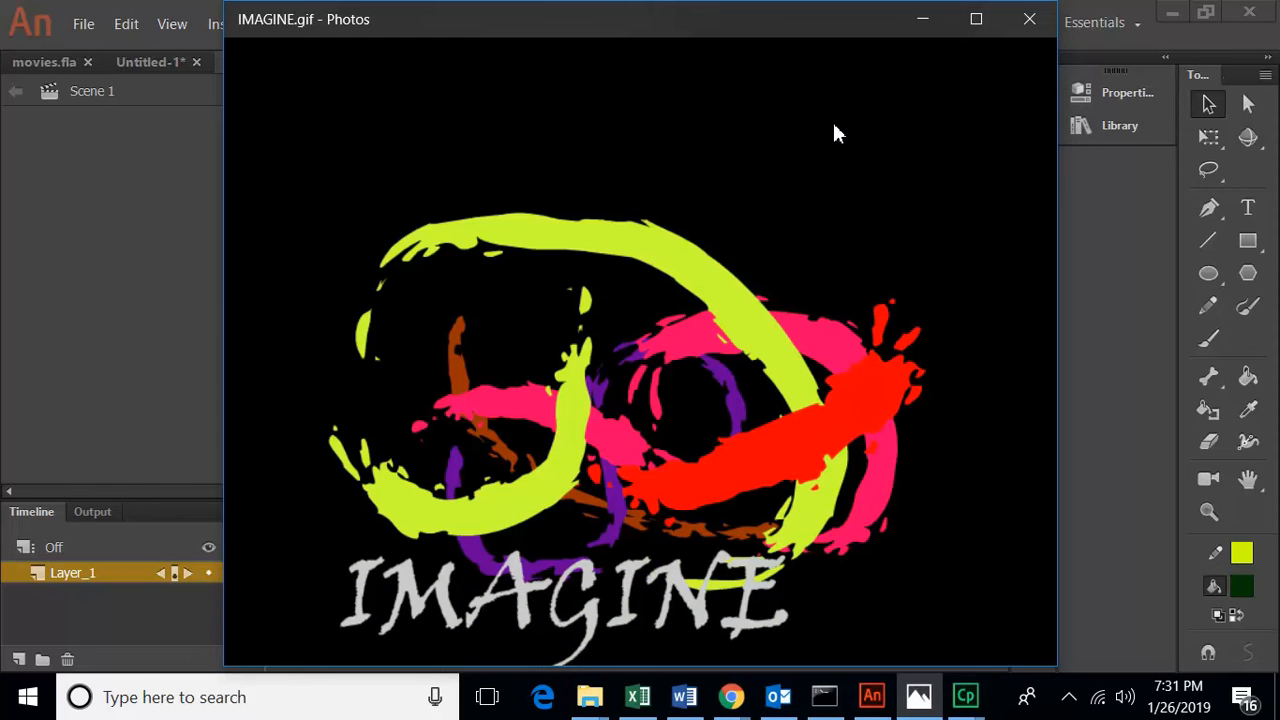
Step: Minimize the IMAGINE.gif preview and play the finished imagine.fla animation from frame 1
left_click(924, 19)
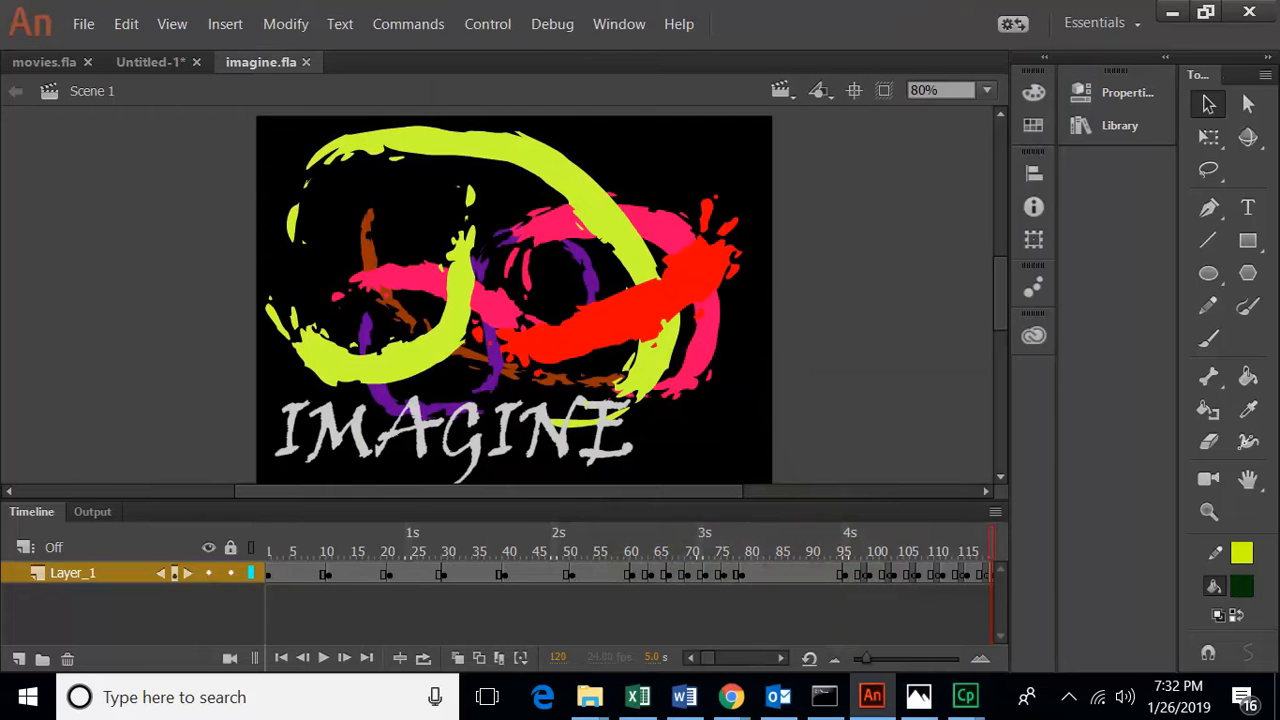
left_click(269, 556)
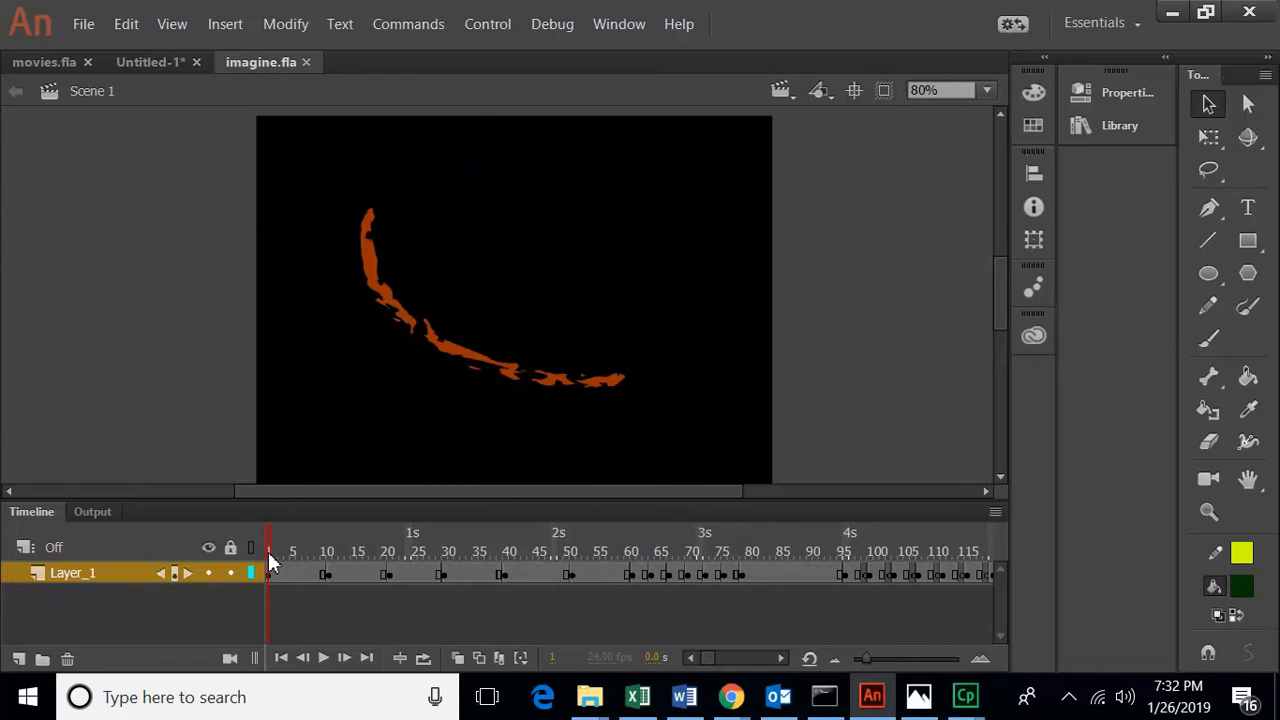
key("Return")
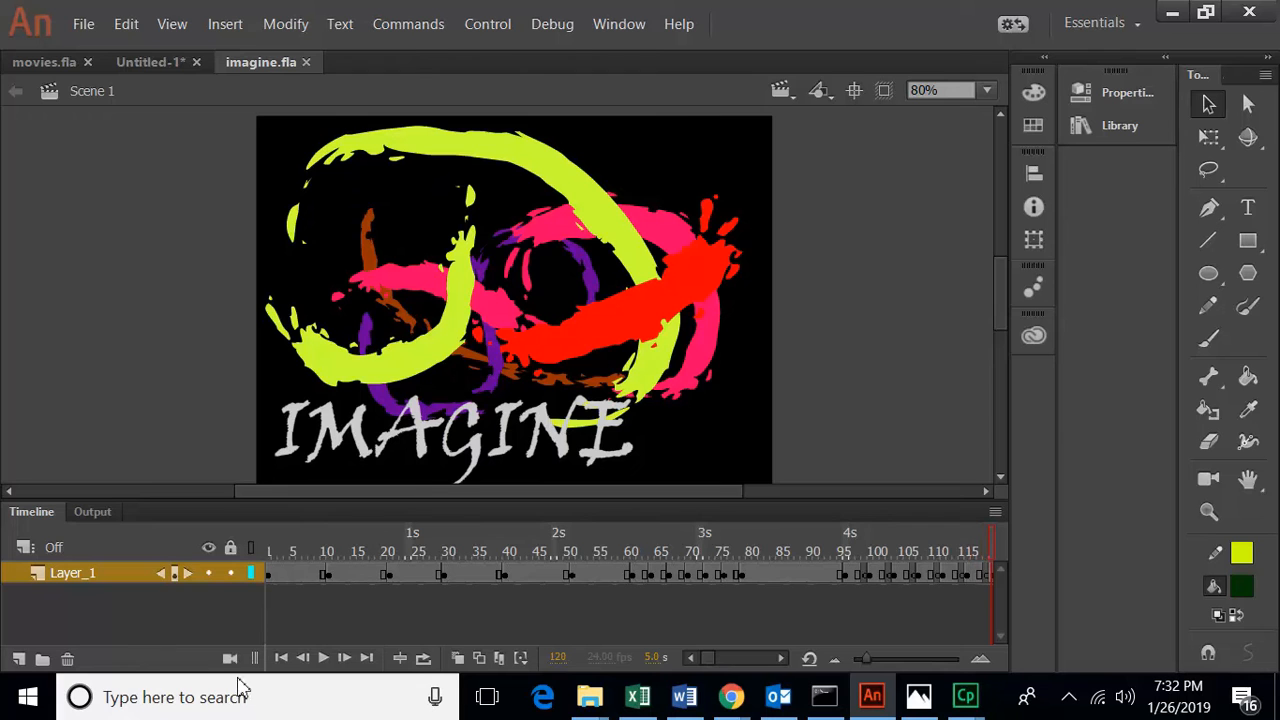
Step: Create a new 550 × 400 px ActionScript 3.0 document and set its stage color to black (#000000)
left_click(89, 27)
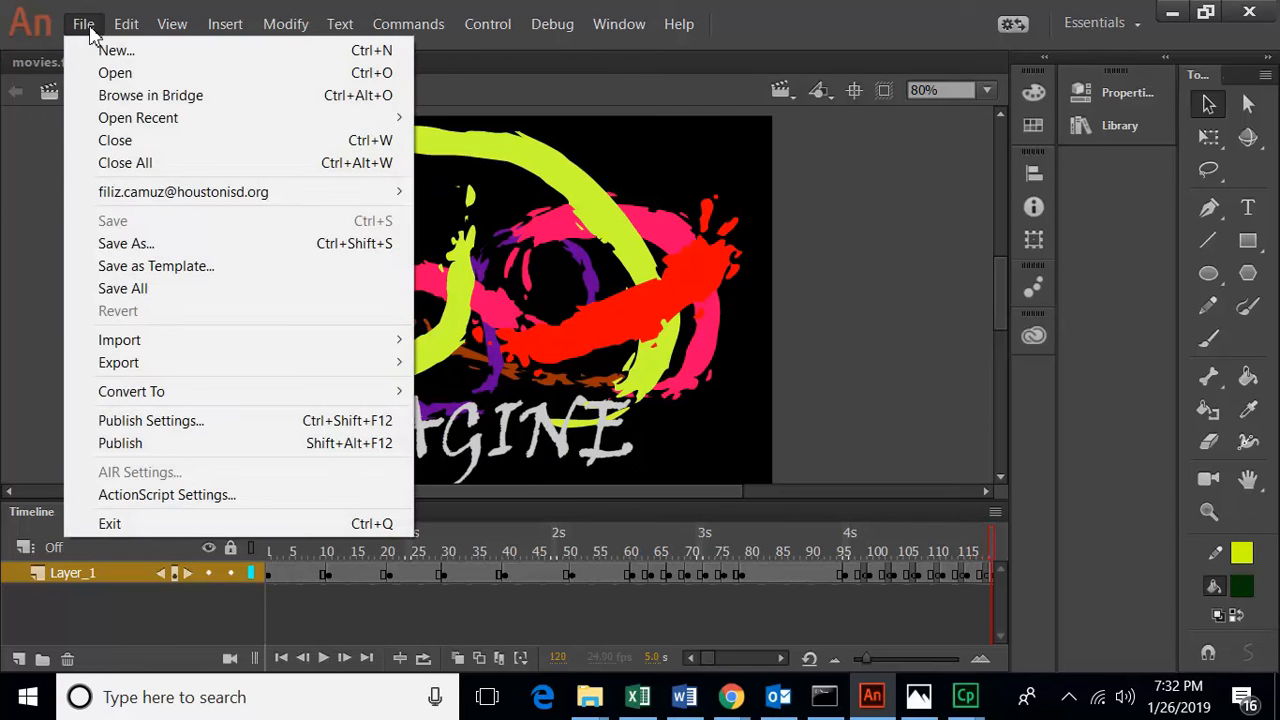
left_click(109, 48)
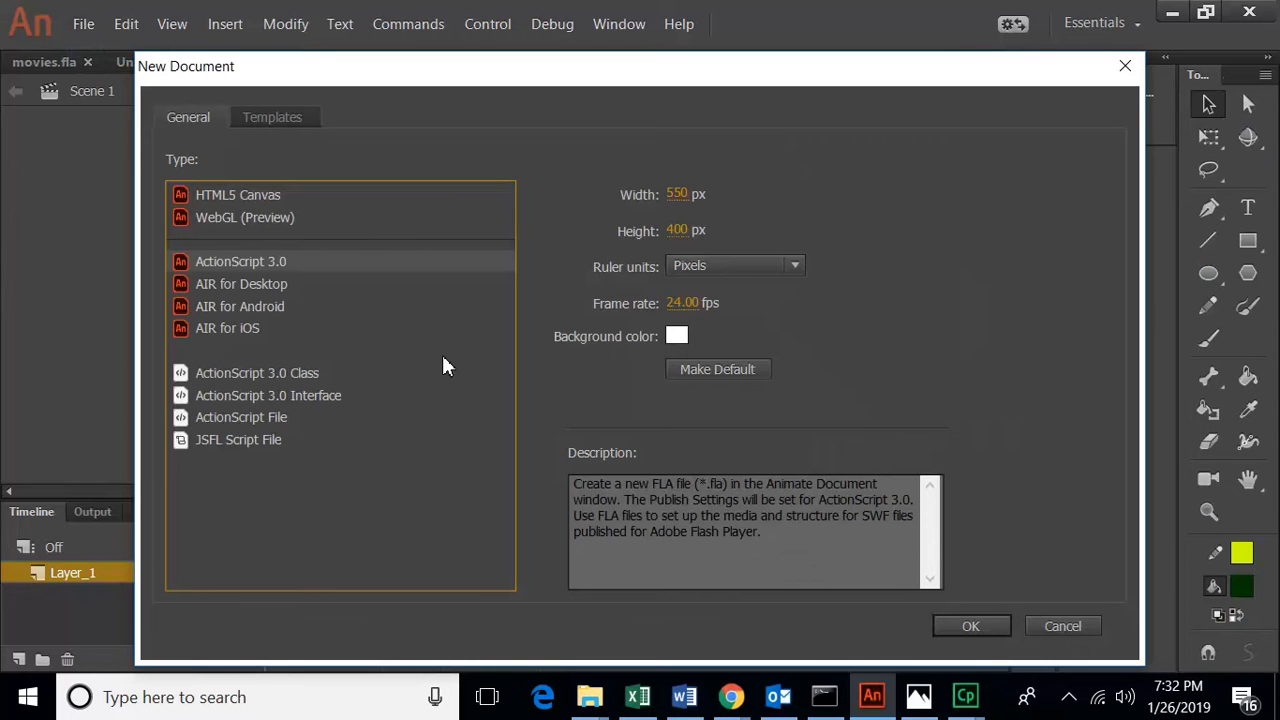
left_click(982, 630)
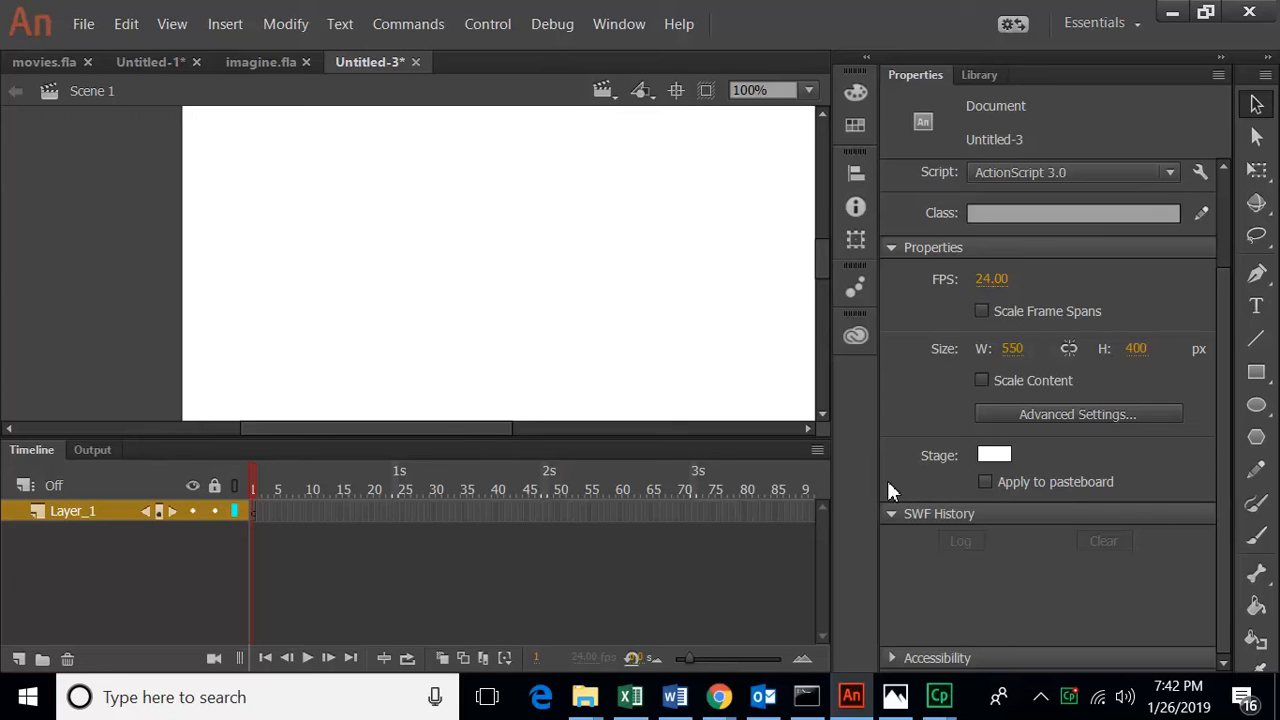
left_click(1003, 462)
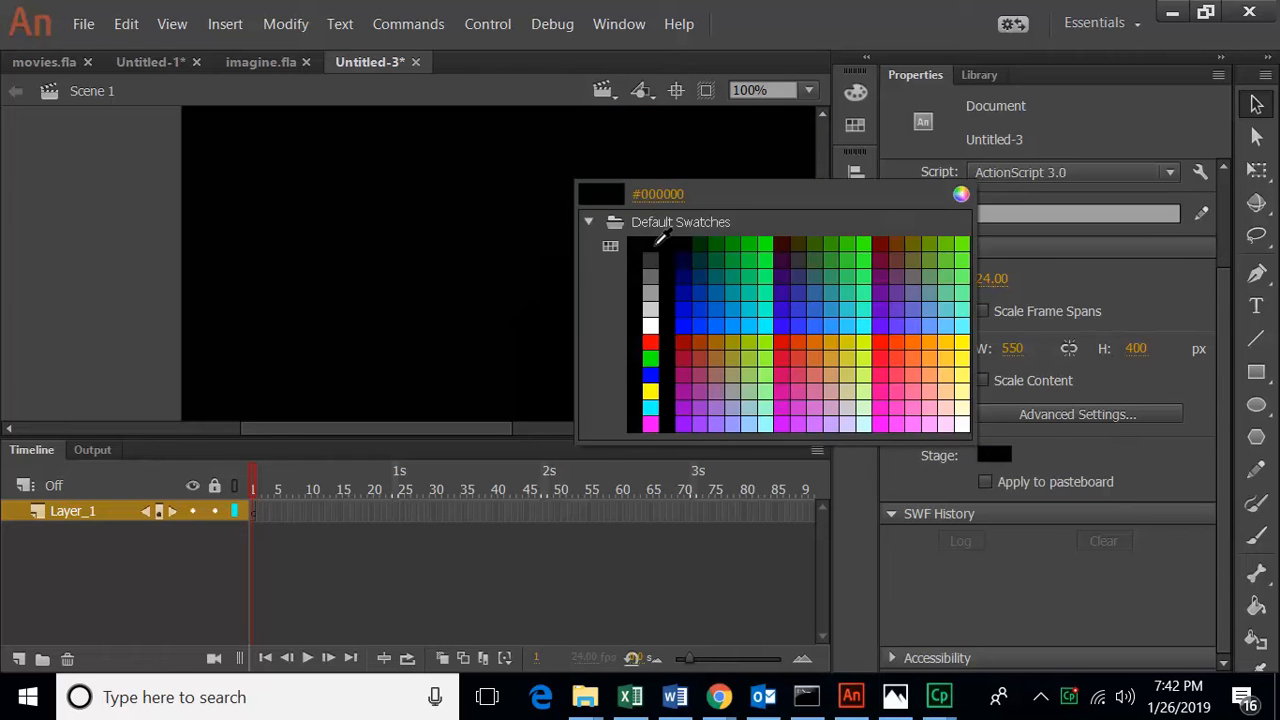
left_click(659, 240)
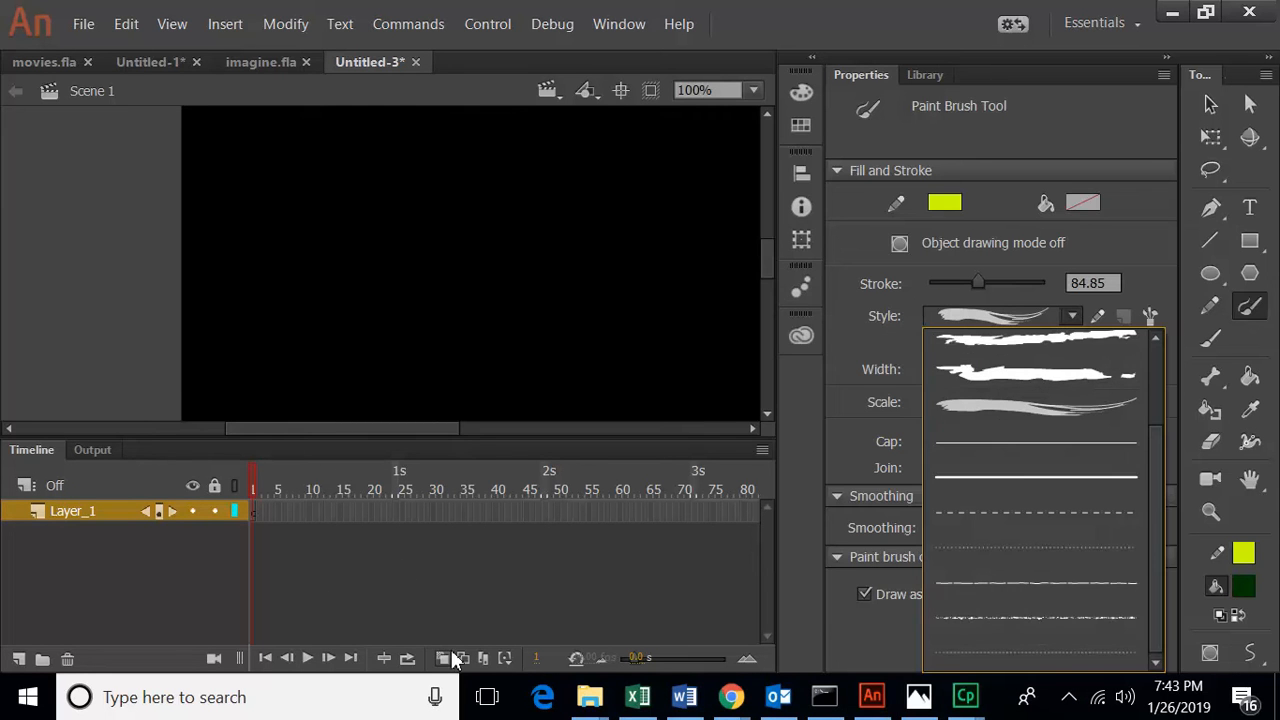
left_click(307, 578)
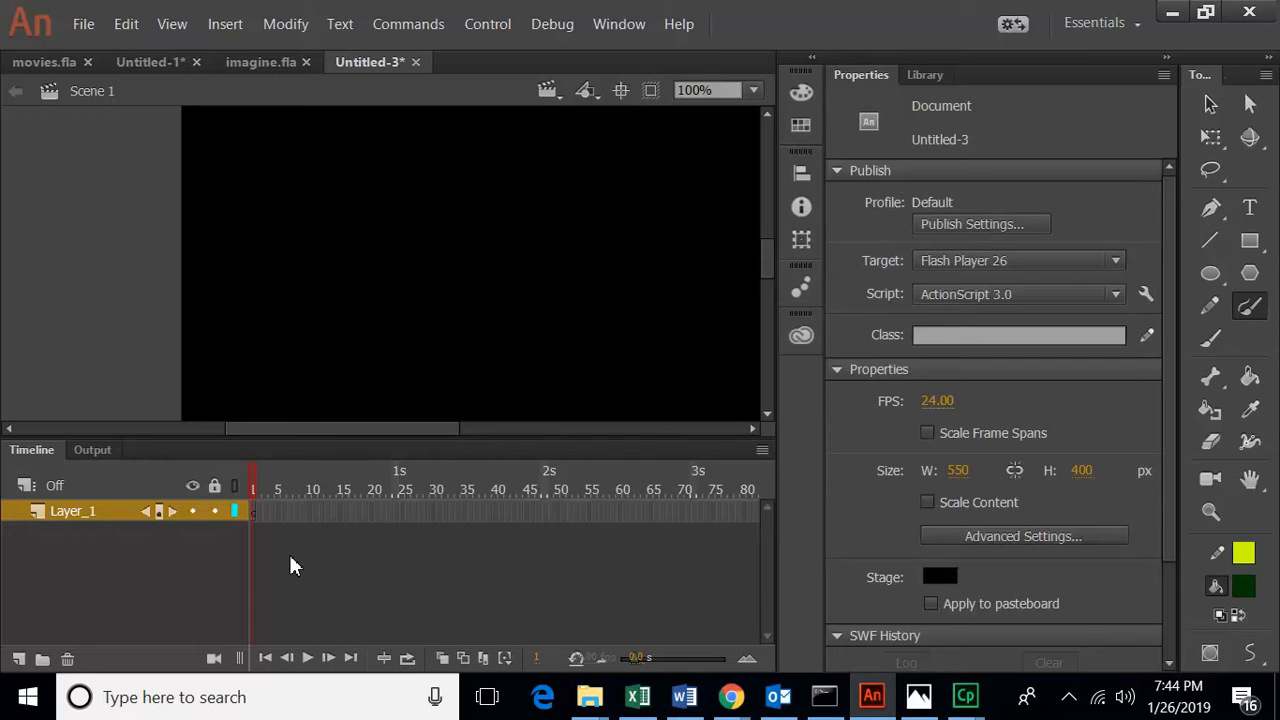
left_click(251, 511)
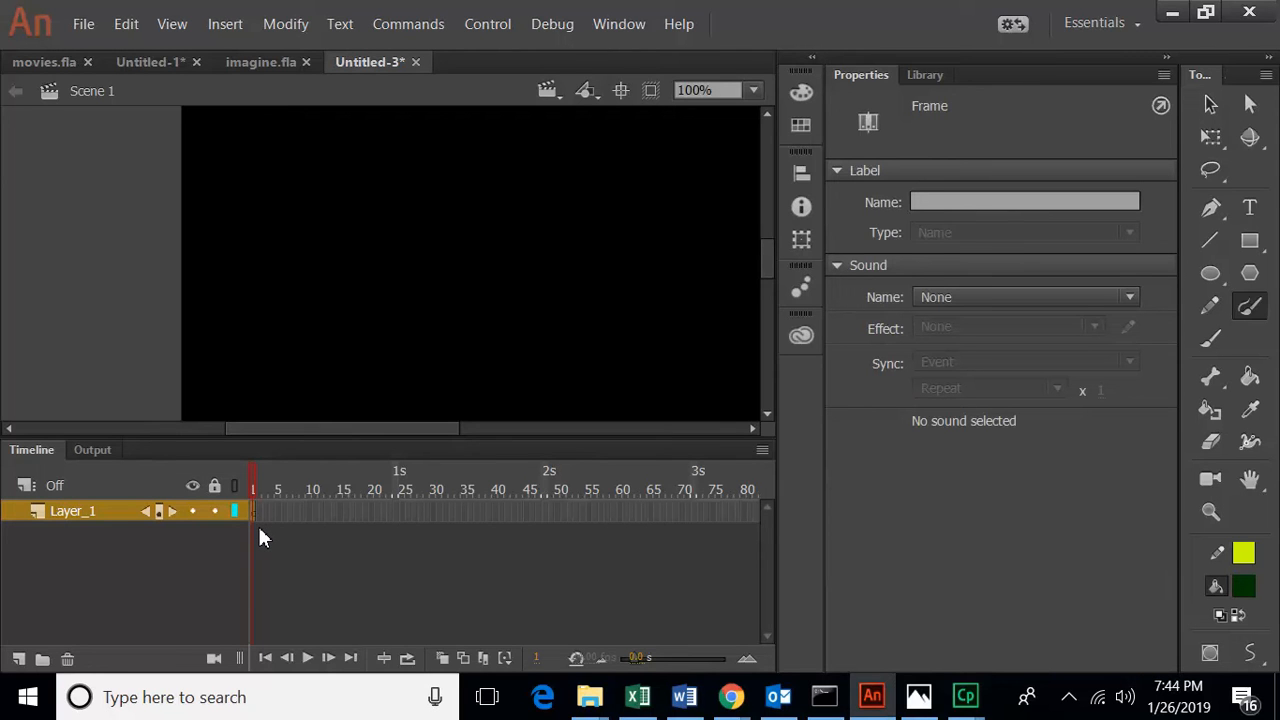
left_click(294, 531)
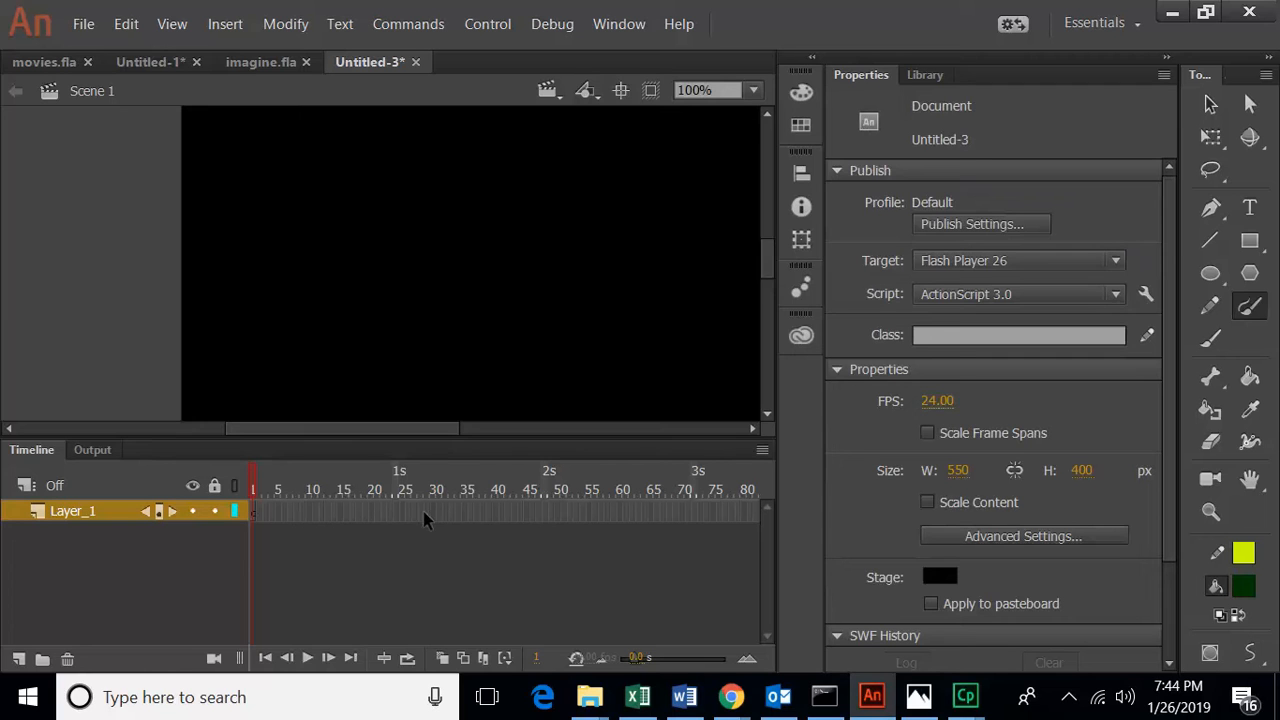
left_click(257, 513)
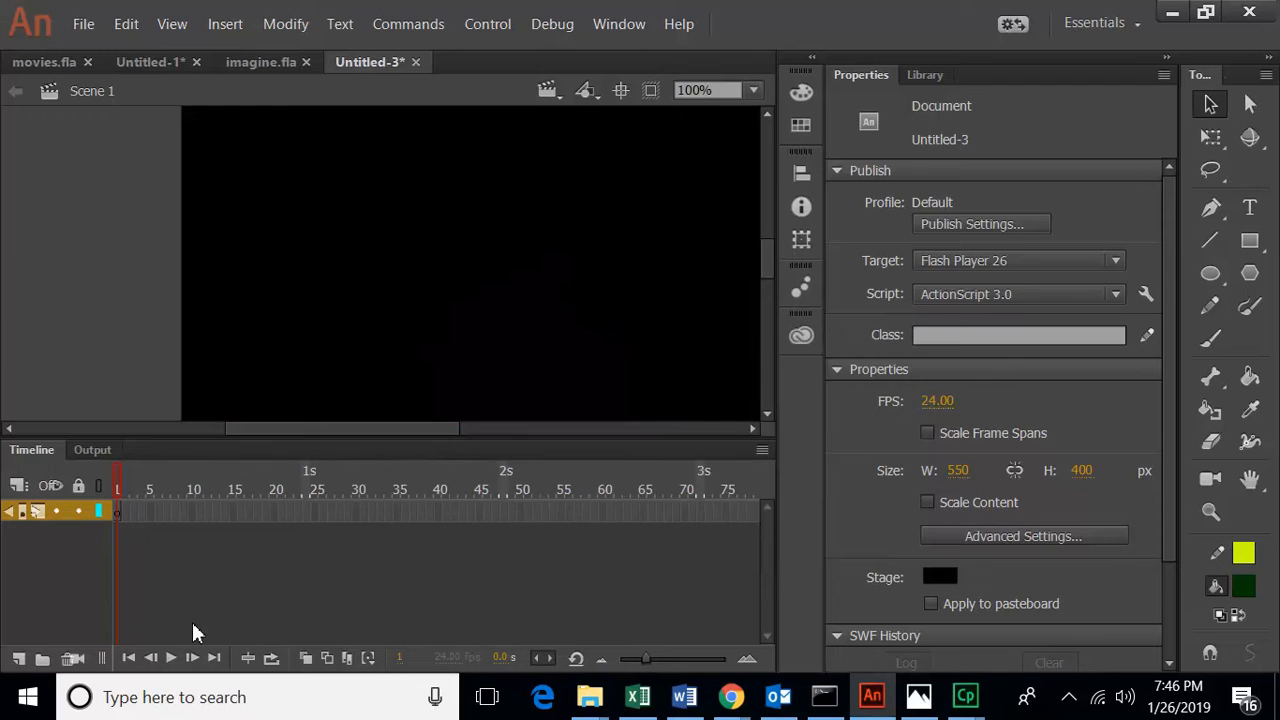
left_click(117, 513)
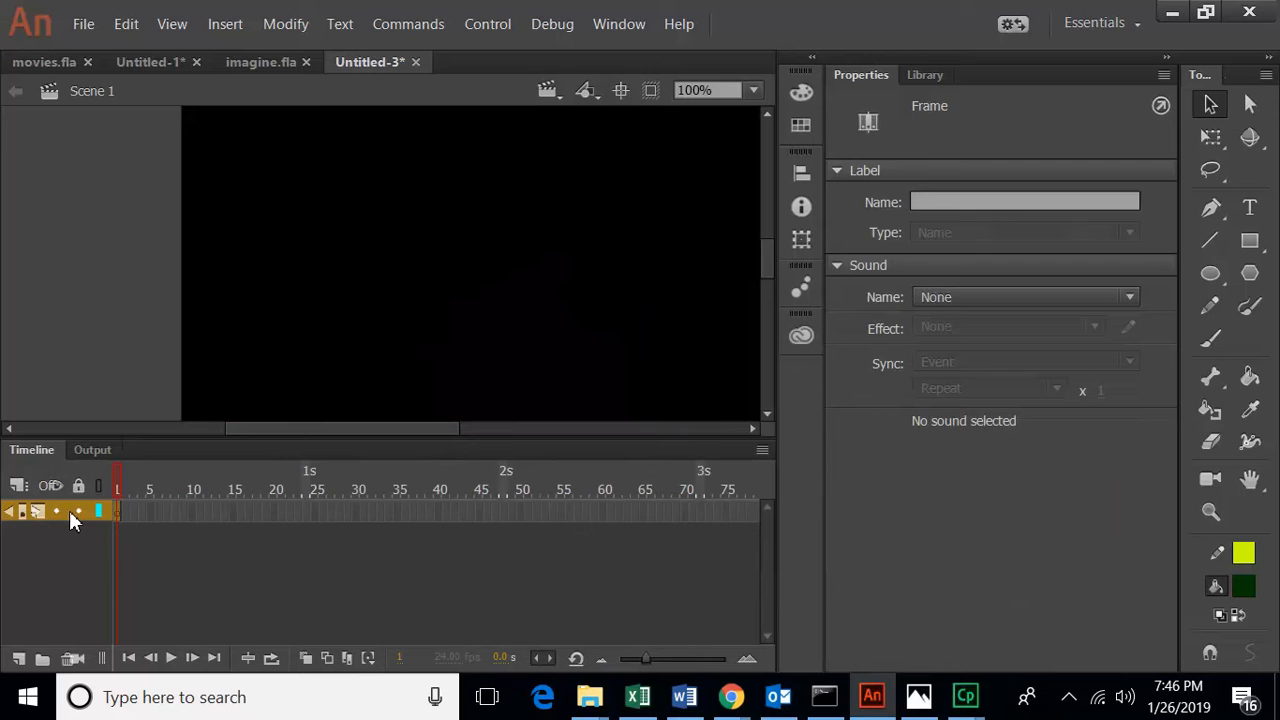
left_click(131, 555)
Step: For the Paint Brush Tool, add several Artistic chalk and charcoal brushes from the Brush Library, including Pencil - Feather
left_click(1249, 307)
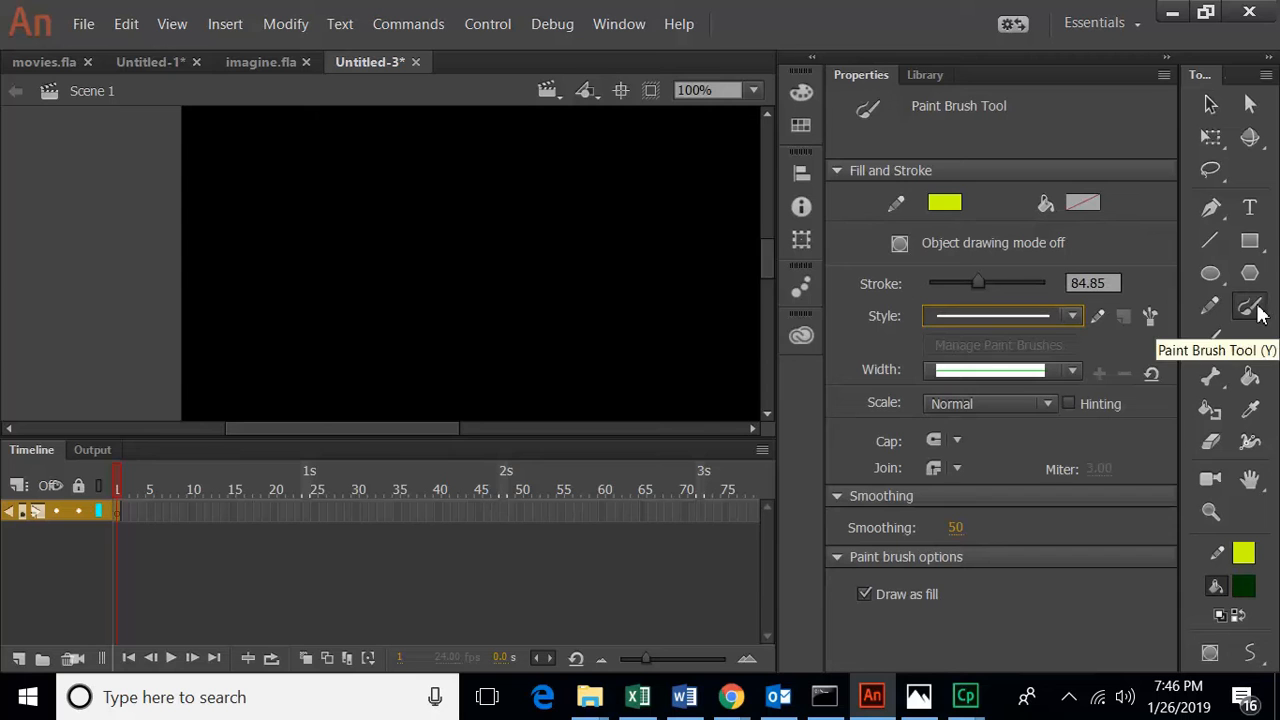
left_click(1147, 321)
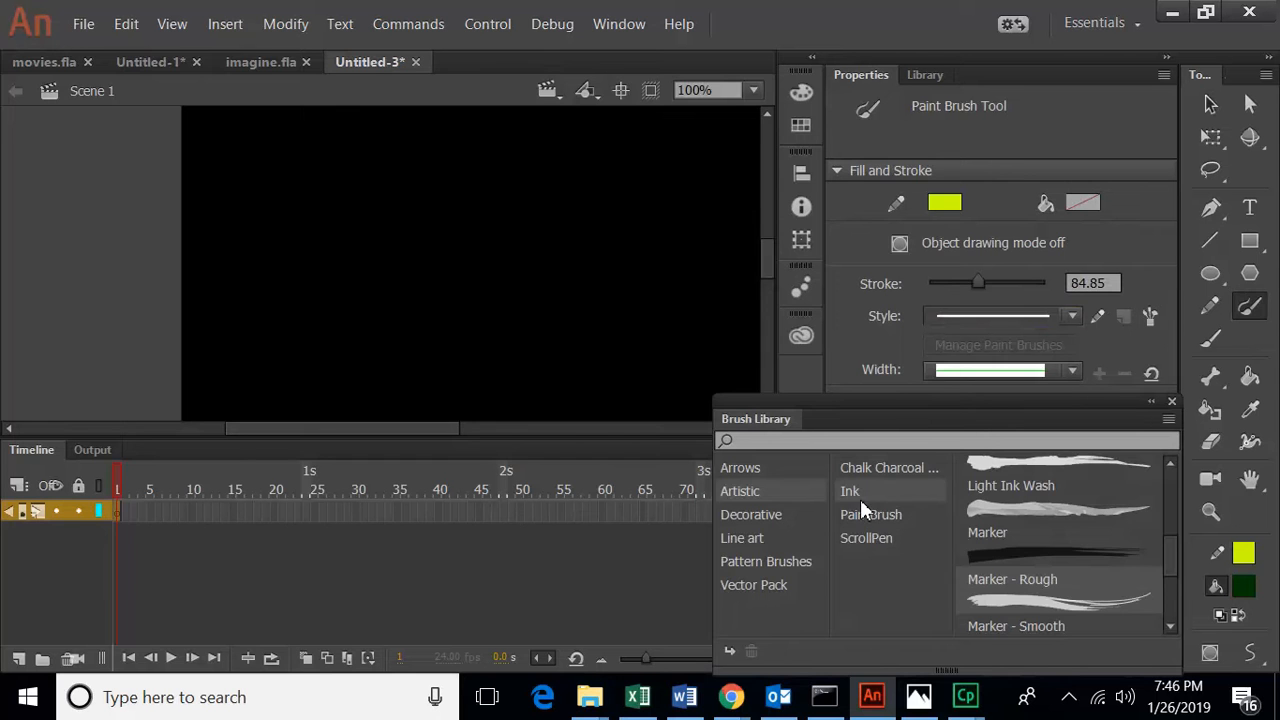
left_click(871, 468)
scroll(1037, 575, "down", 1)
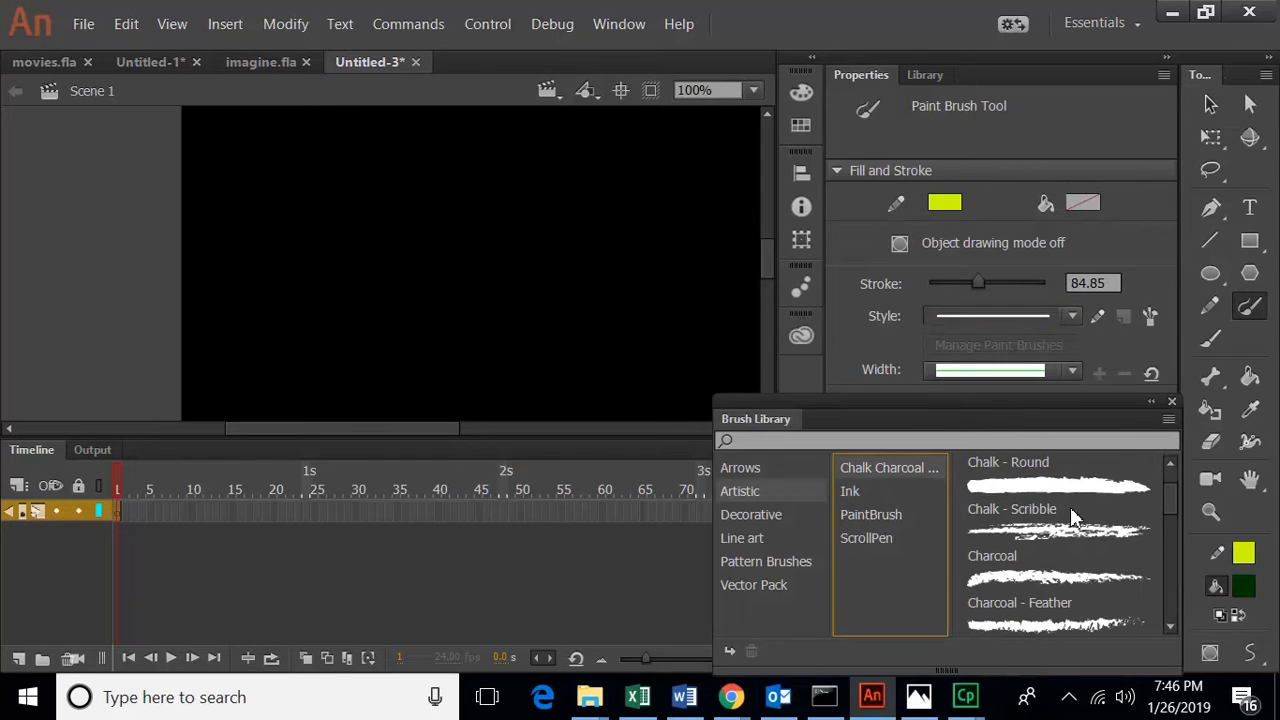
left_click(1070, 515)
double_click(1070, 550)
scroll(1069, 530, "down", 3)
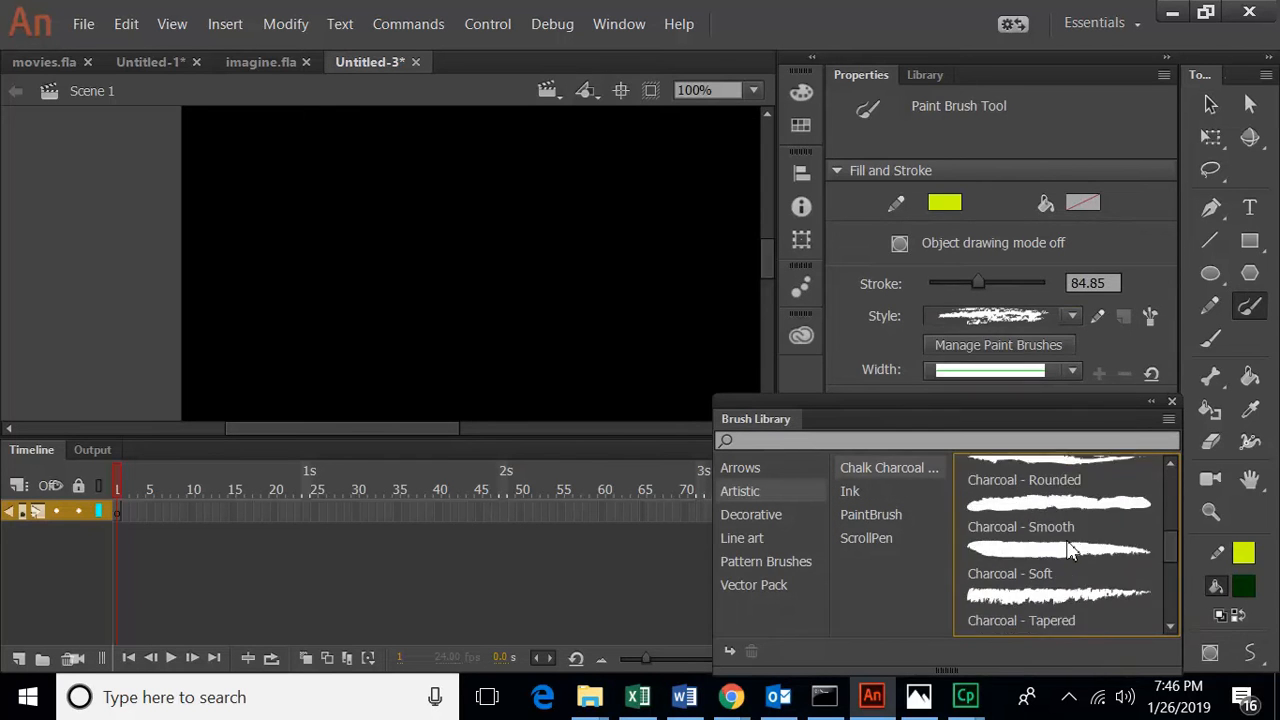
scroll(1065, 540, "down", 5)
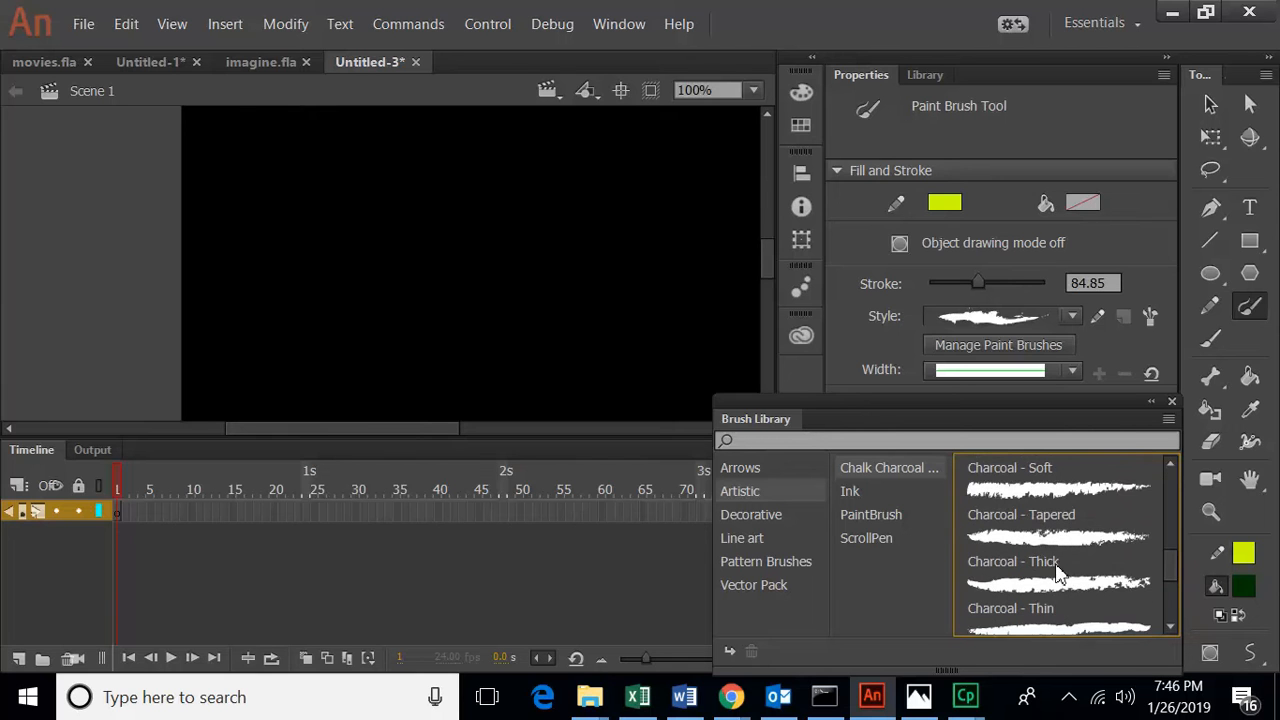
scroll(1053, 590, "down", 1)
double_click(1064, 523)
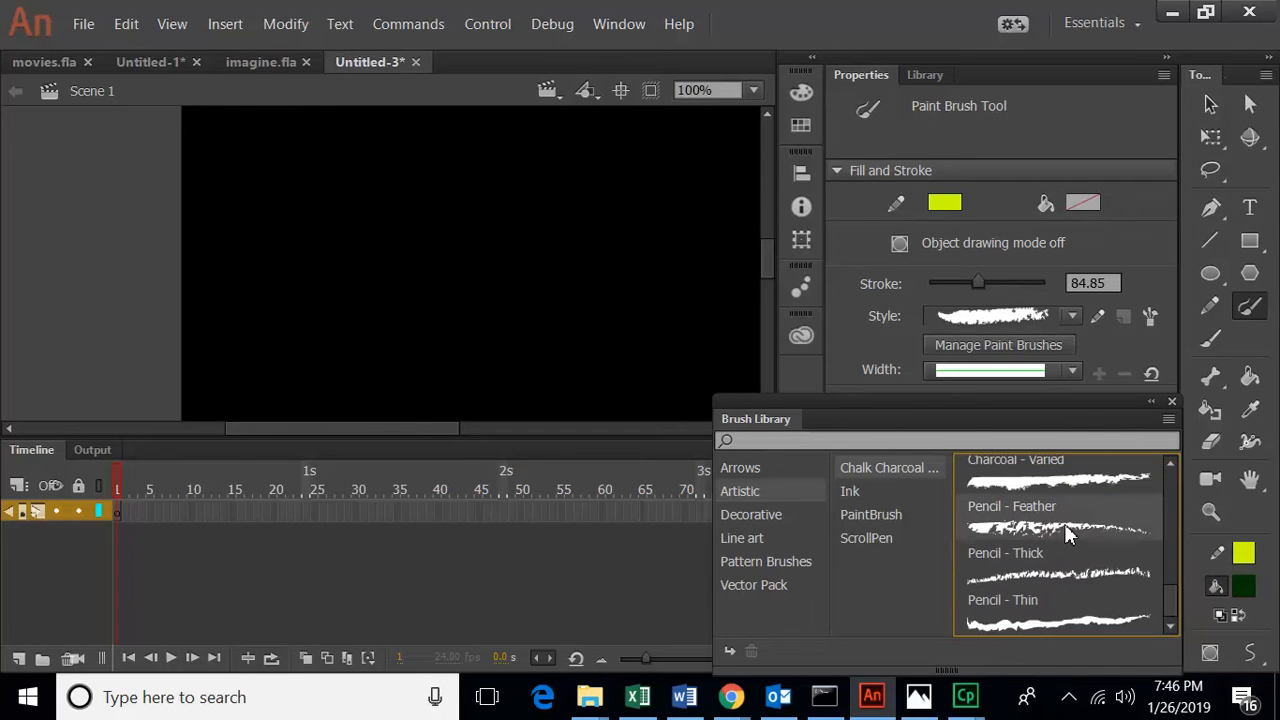
Step: Add a rough brush from the Artistic PaintBrush category to the brush styles and close the Brush Library
left_click(862, 504)
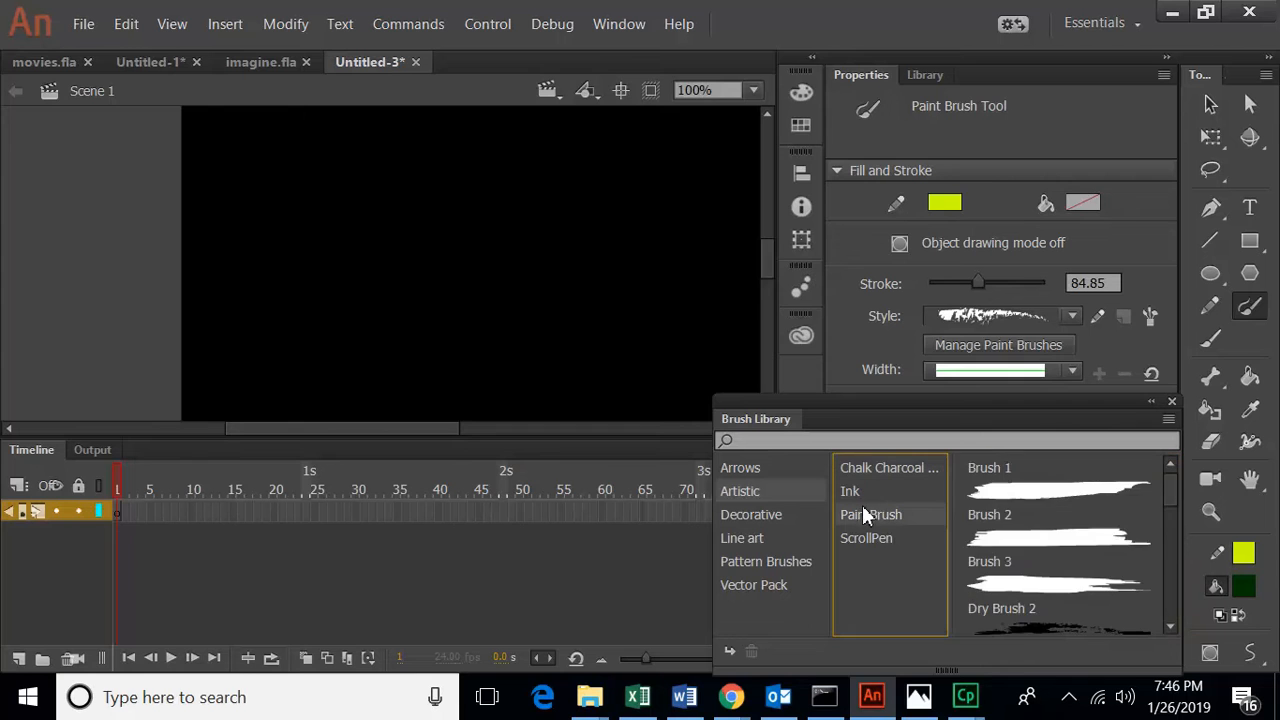
scroll(1092, 521, "down", 5)
double_click(1045, 522)
left_click(1172, 401)
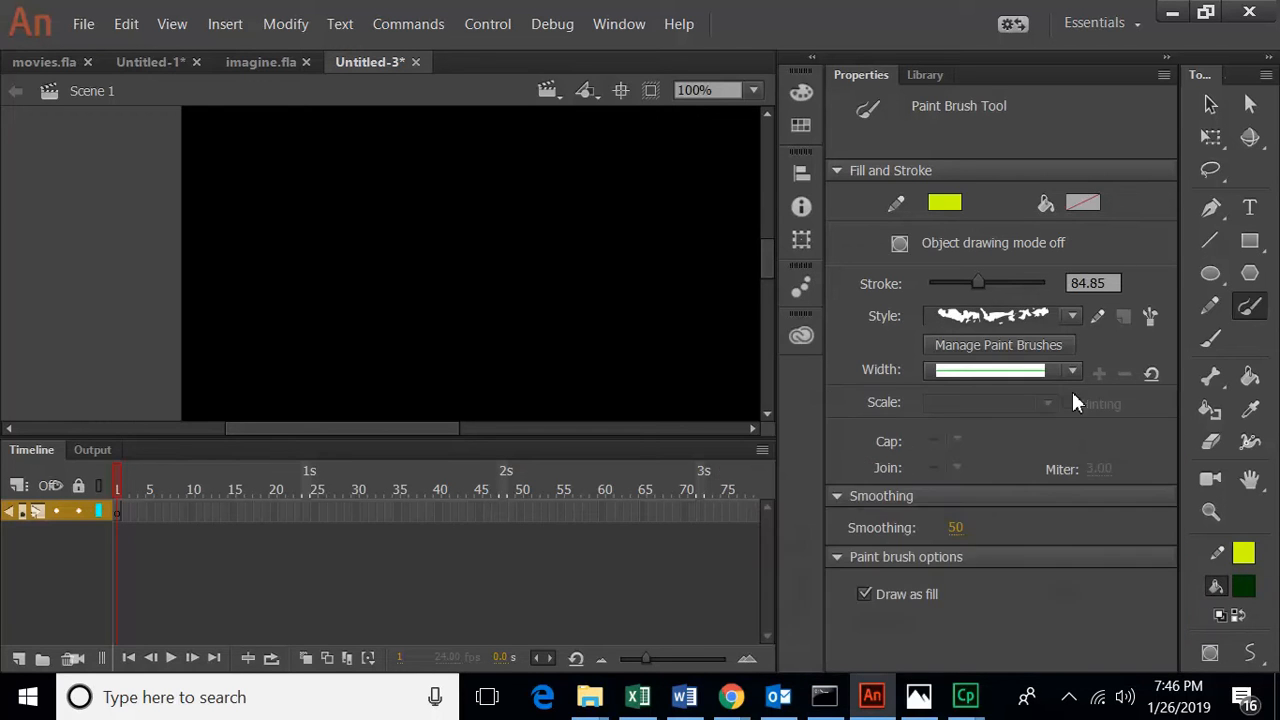
Step: Set the brush stroke size to 71.15 and paint a curved yellow-green stroke across the middle of the stage on frame 1
left_click(1071, 316)
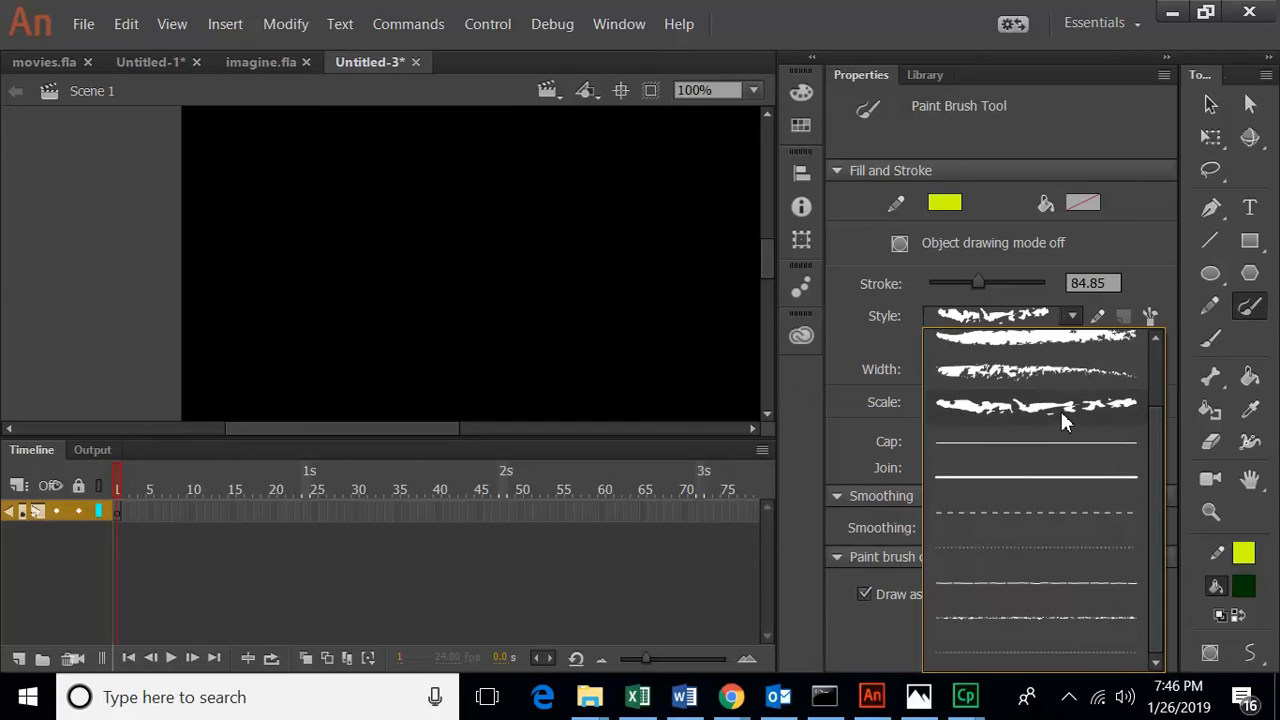
left_click(1160, 302)
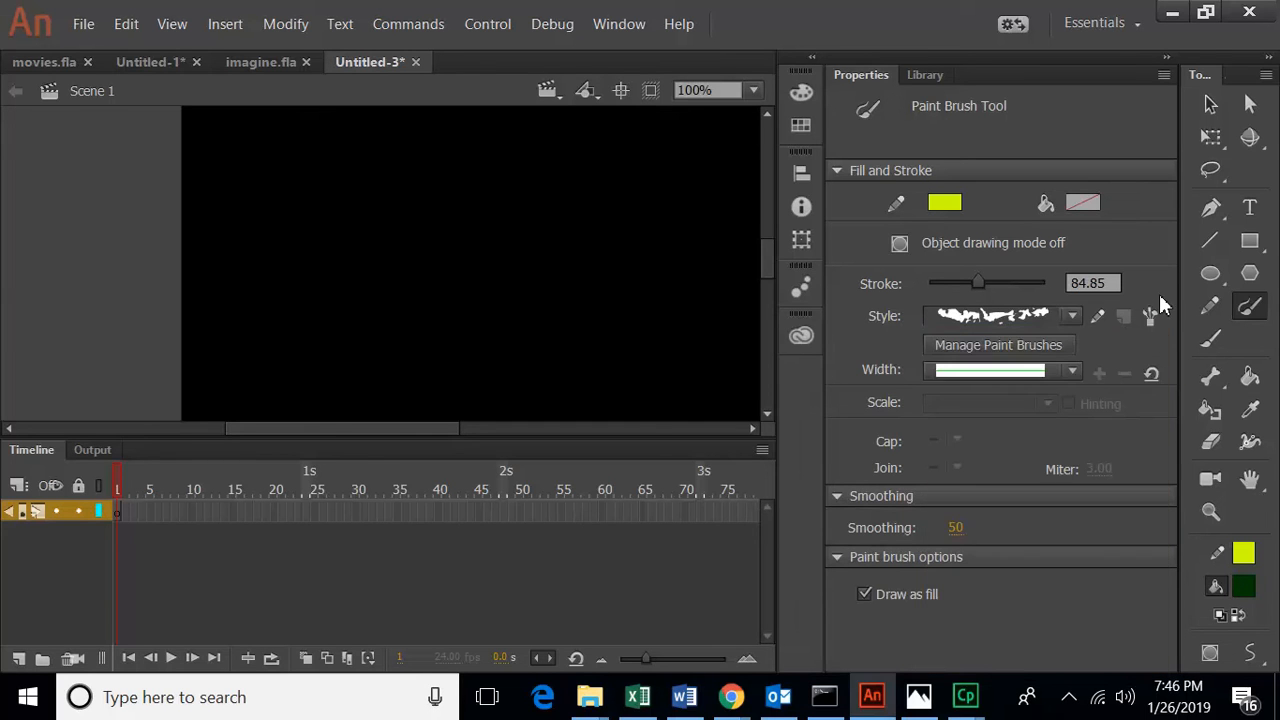
mouse_move(978, 284)
left_mouse_down()
mouse_move(908, 290)
mouse_move(980, 293)
mouse_move(969, 290)
left_mouse_up()
left_click_drag(350, 172, 585, 295)
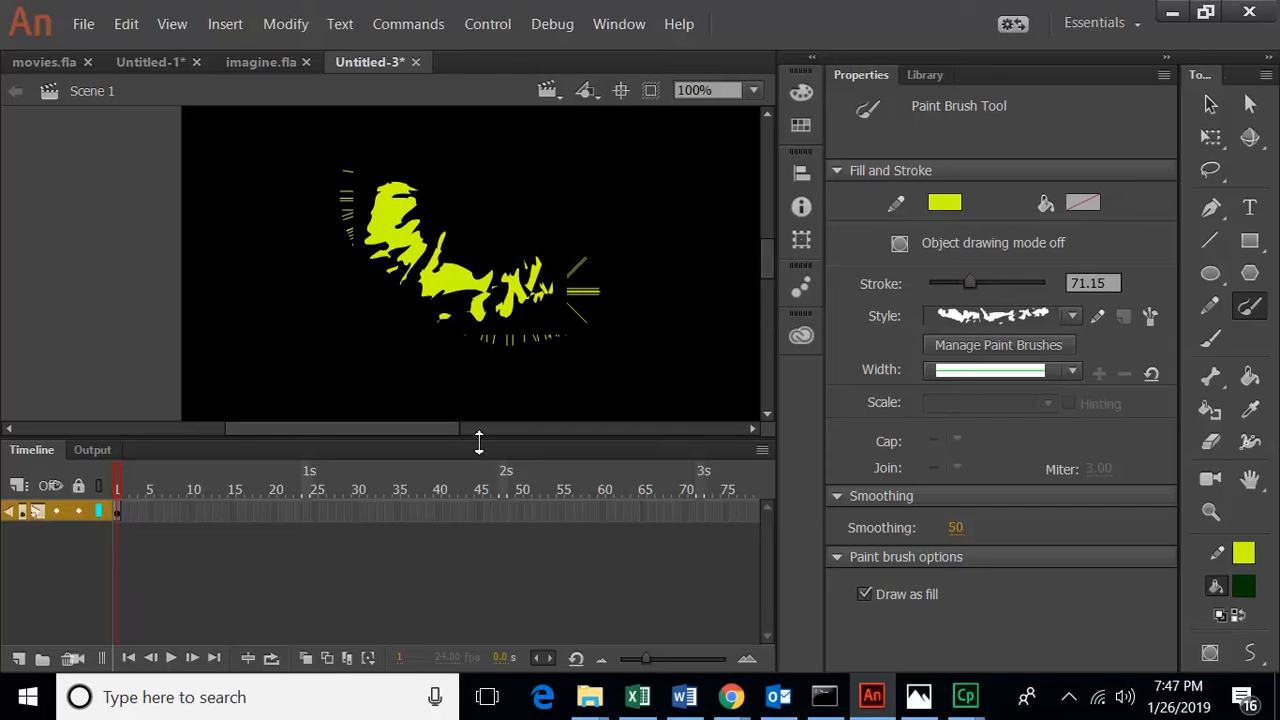
Step: Insert a keyframe at frame 10 of Layer_1 and deselect the painted shape
left_click(165, 522)
left_click(197, 511)
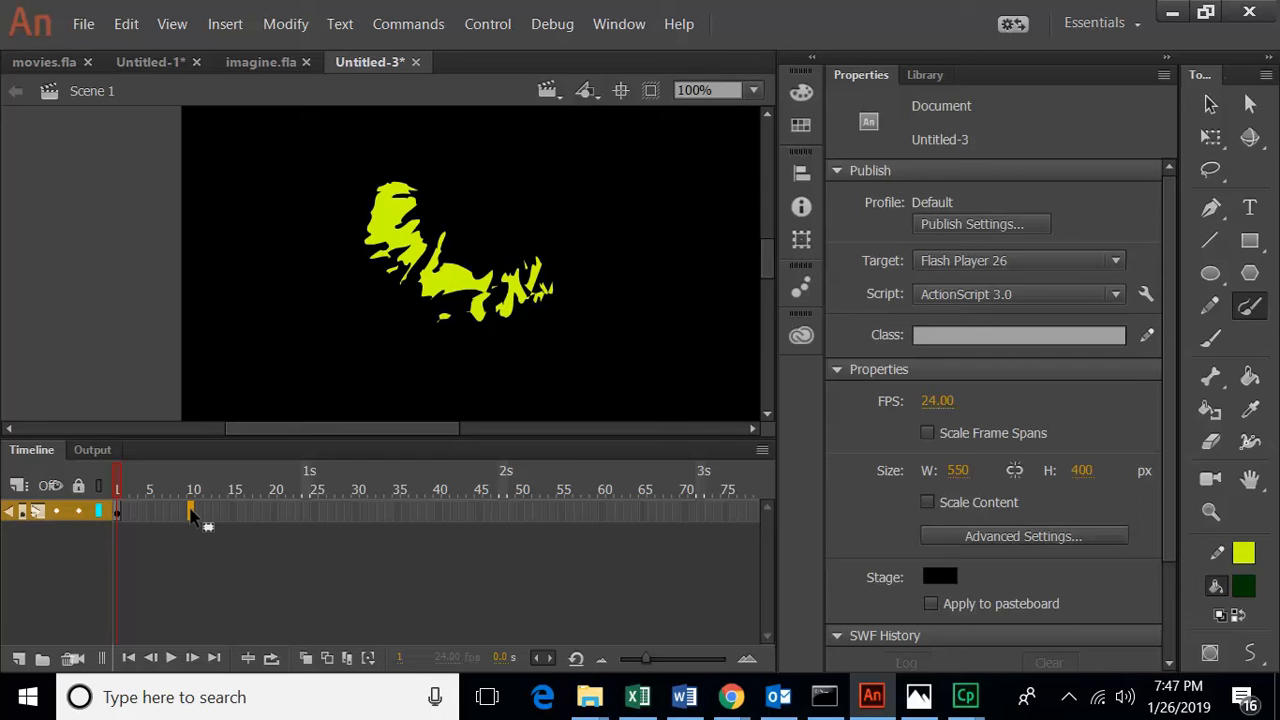
right_click(191, 512)
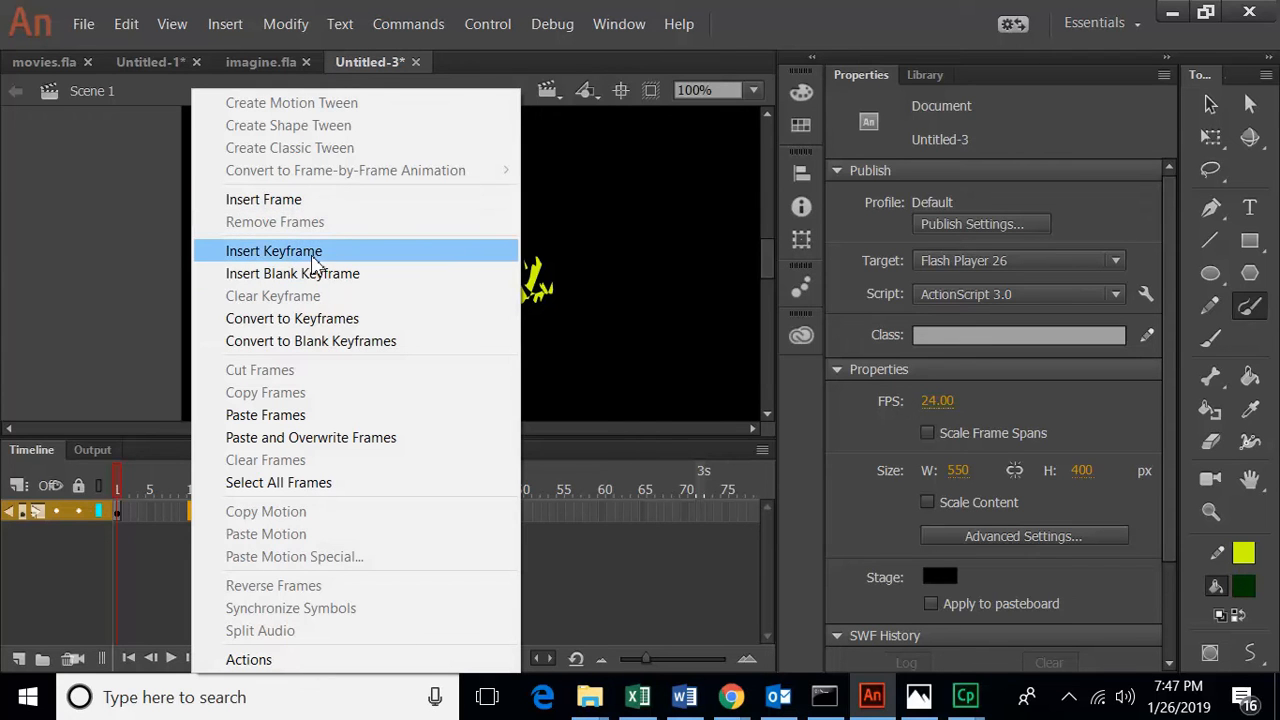
left_click(312, 258)
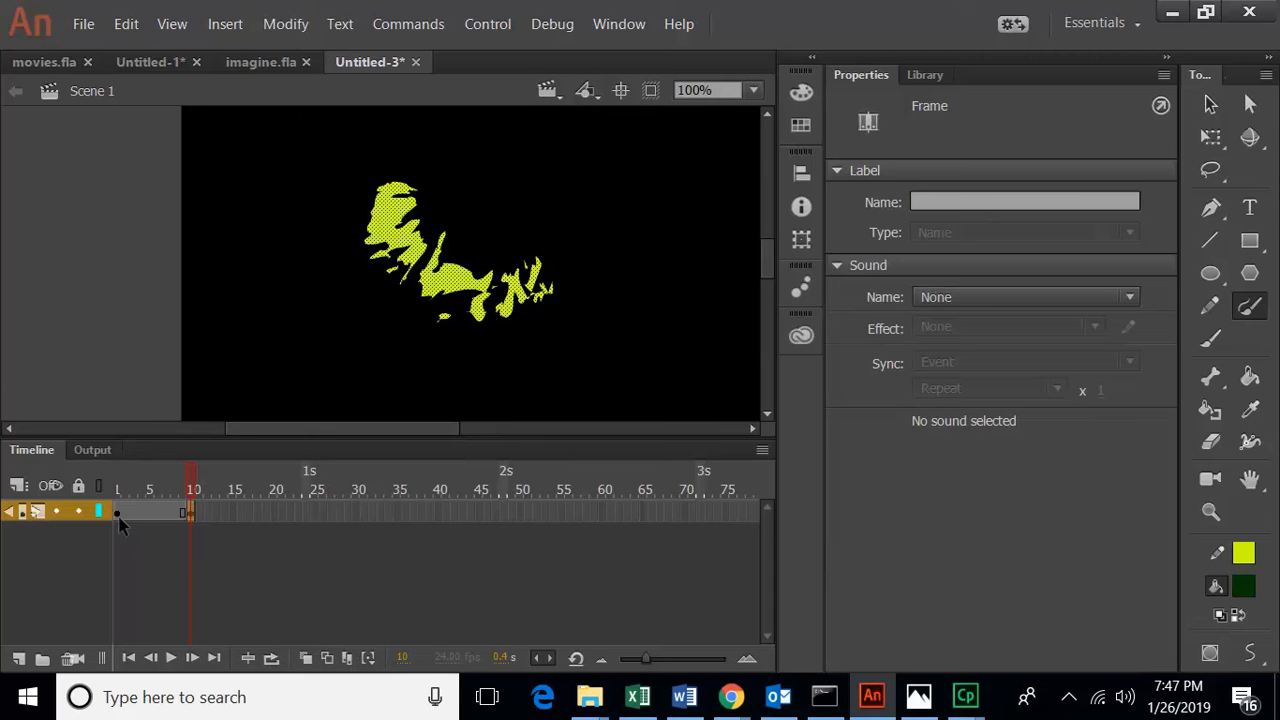
left_click_drag(121, 515, 193, 522)
left_click(1216, 110)
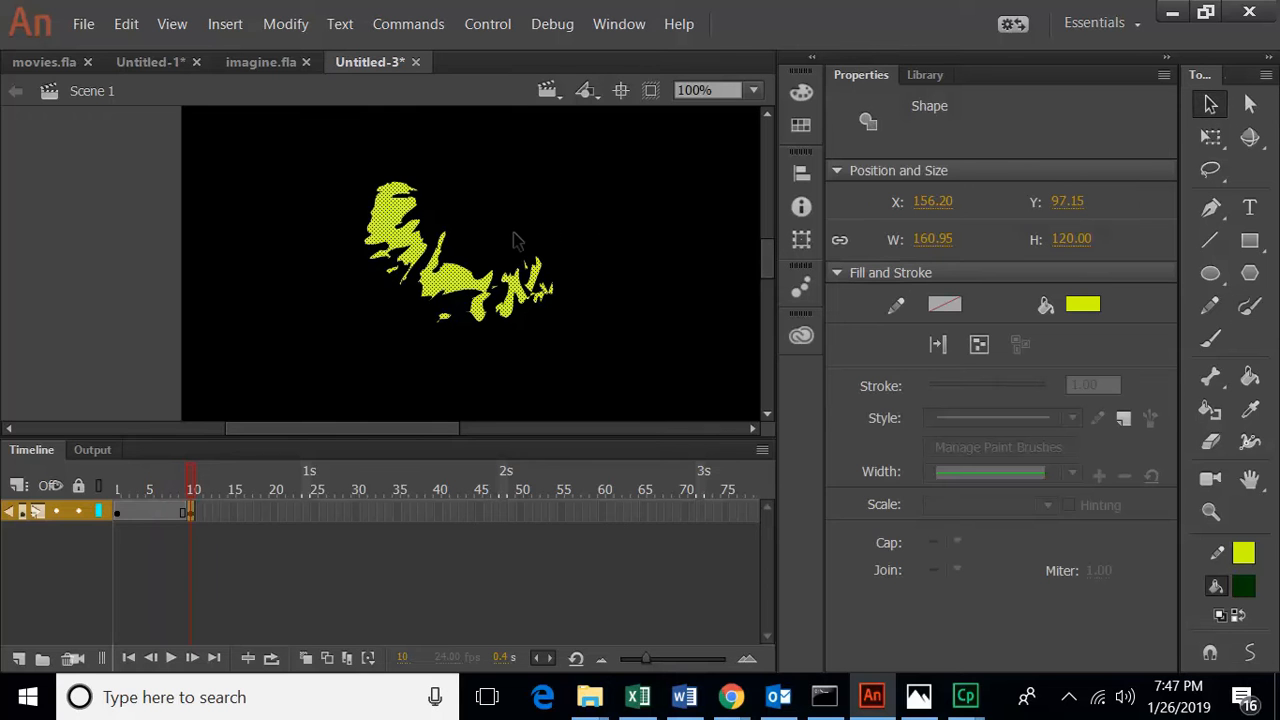
left_click(600, 290)
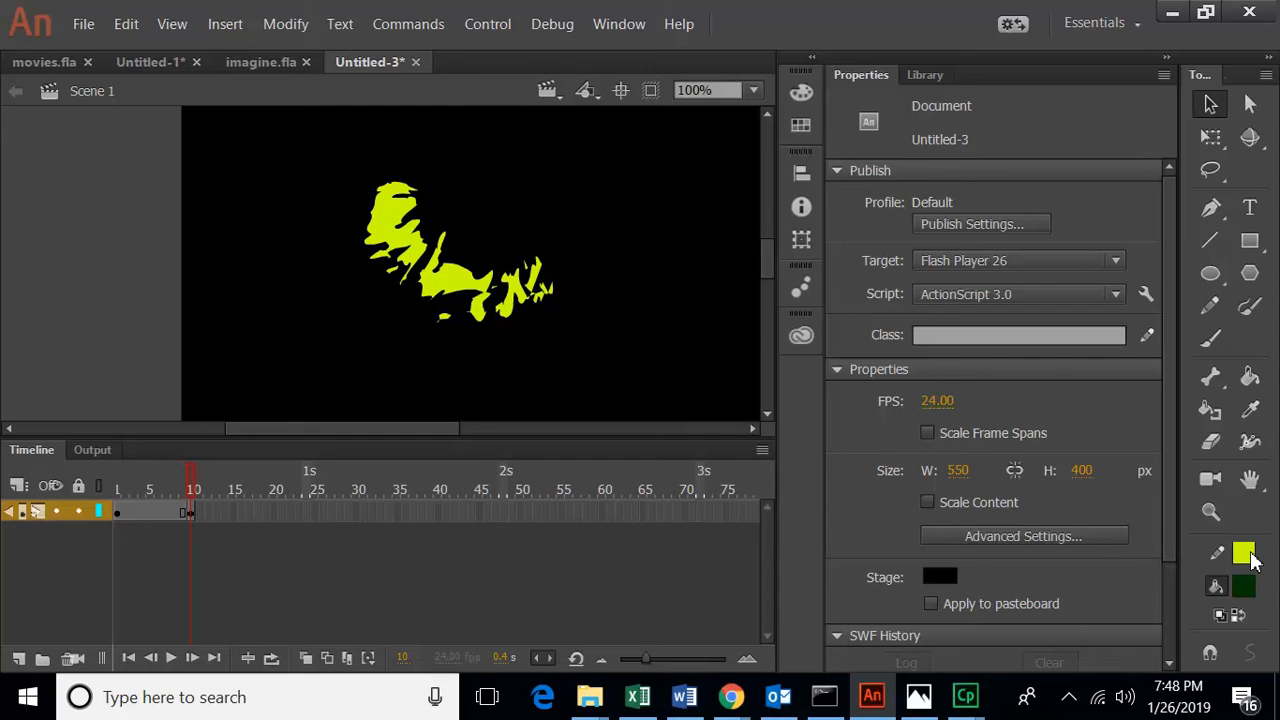
Step: On frame 10, paint a large curved red stroke around the yellow-green one using the Pencil - Feather brush at stroke size 96.95
left_click(1250, 309)
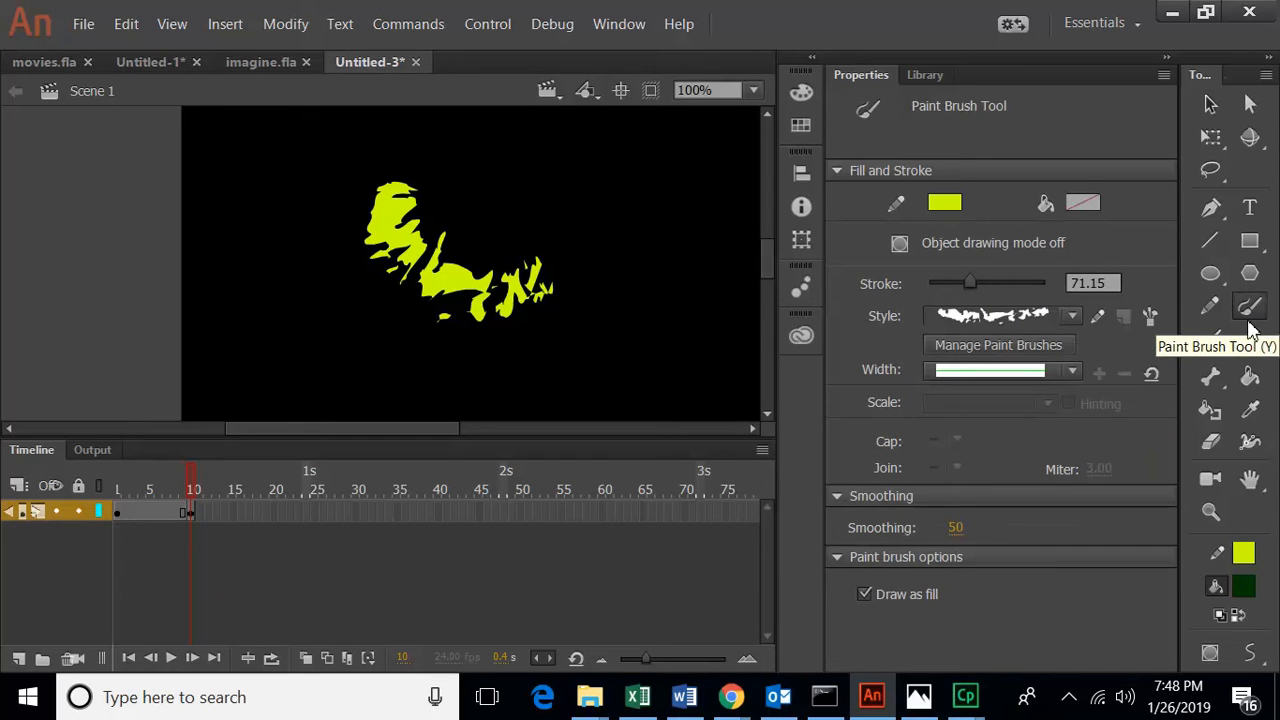
left_click(1022, 330)
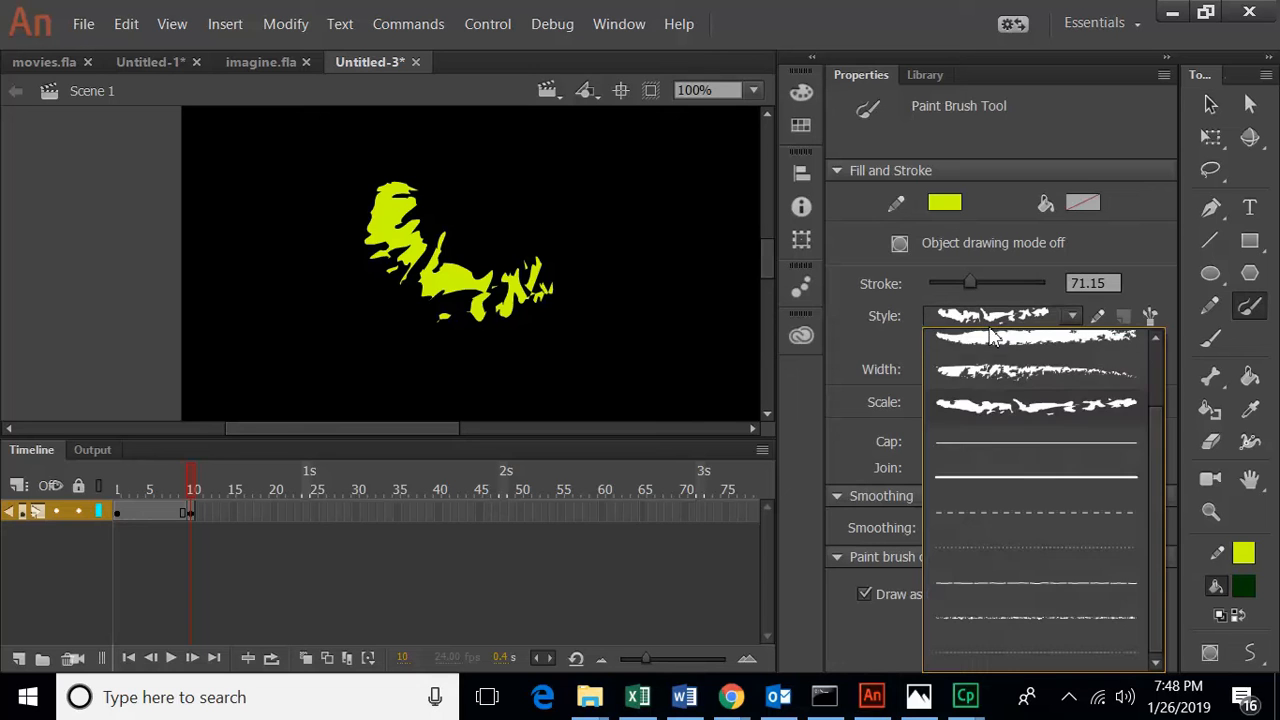
left_click(978, 379)
left_click_drag(972, 284, 987, 284)
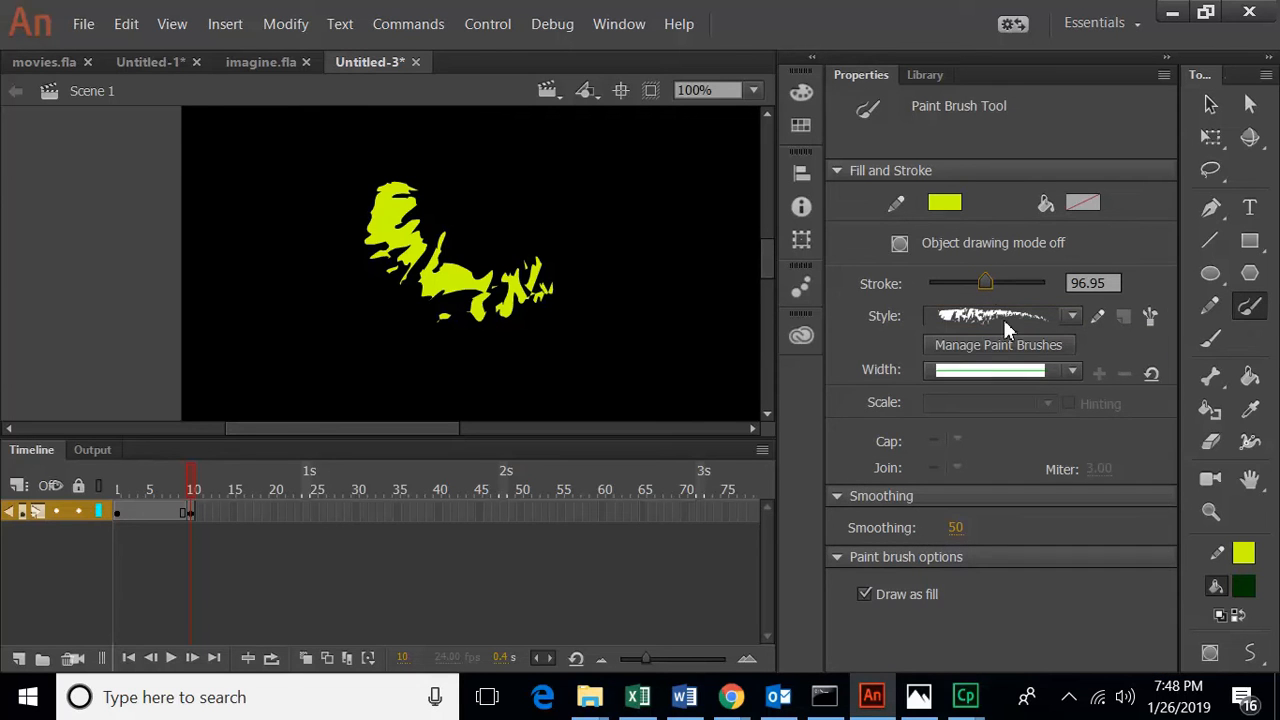
left_click(946, 208)
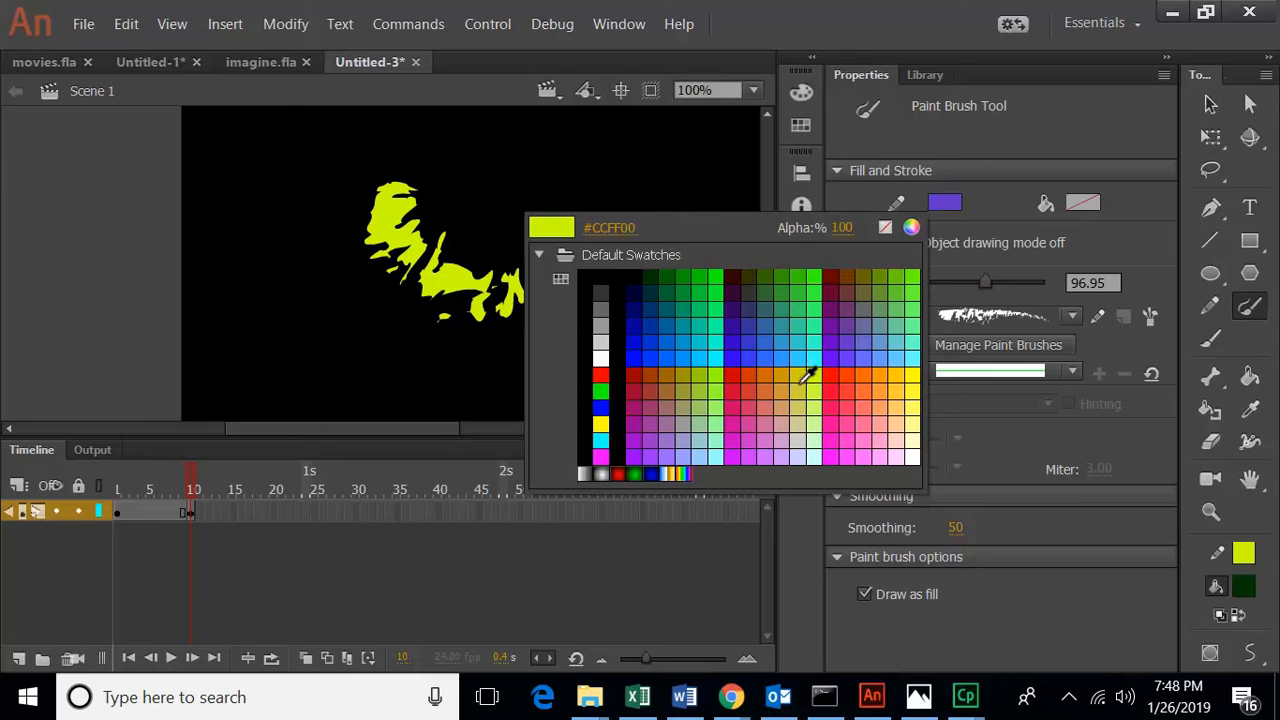
left_click(838, 370)
mouse_move(604, 150)
left_mouse_down()
mouse_move(660, 290)
mouse_move(410, 385)
left_mouse_up()
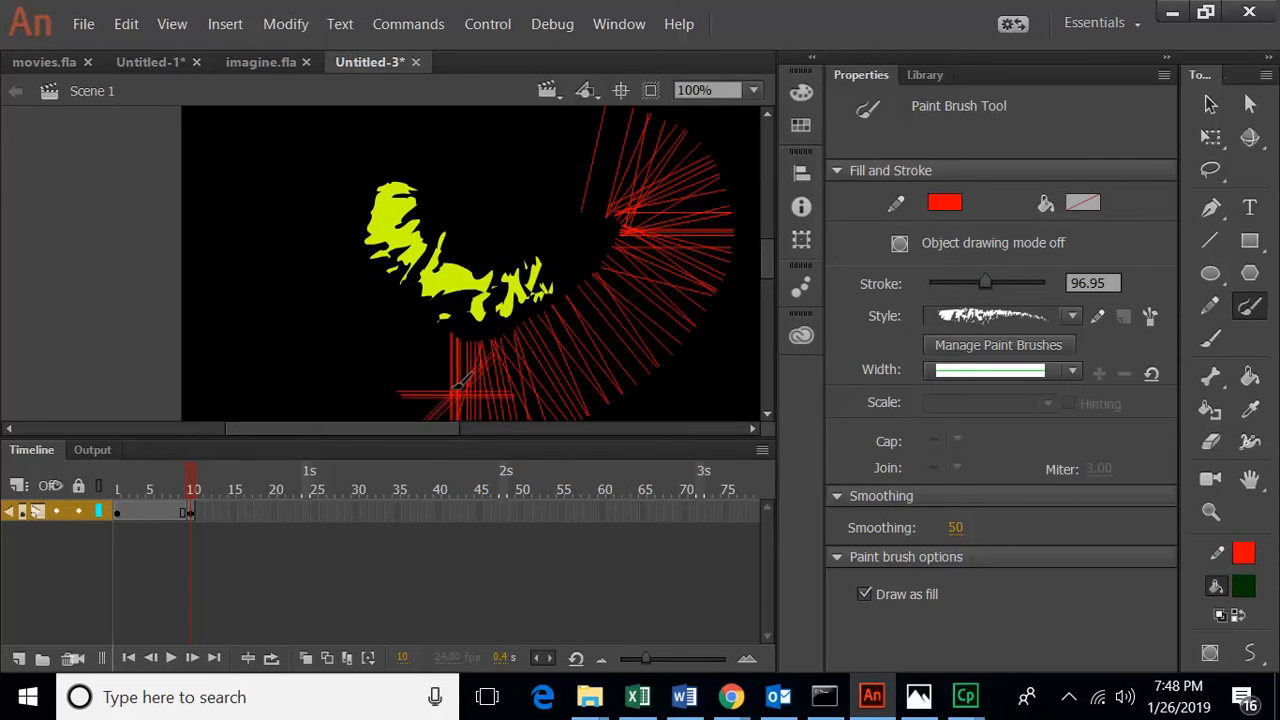
Step: Insert a keyframe at frame 20 of Layer_1
right_click(276, 520)
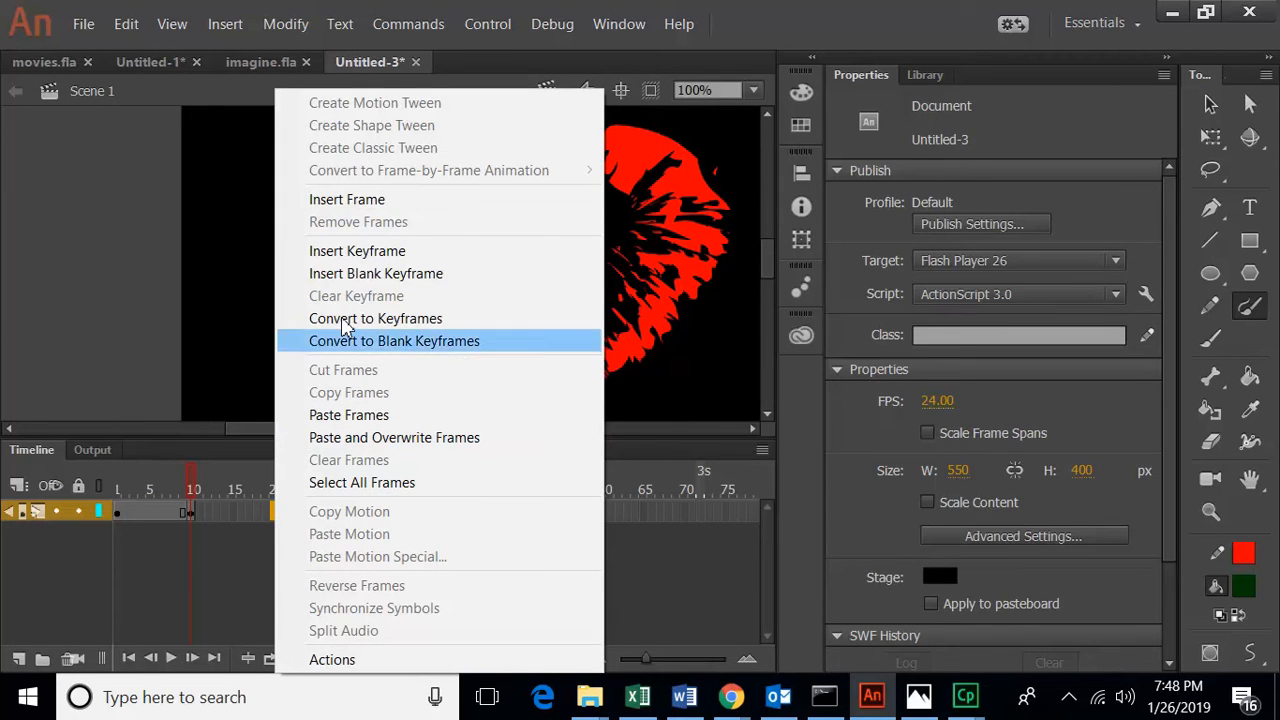
left_click(337, 255)
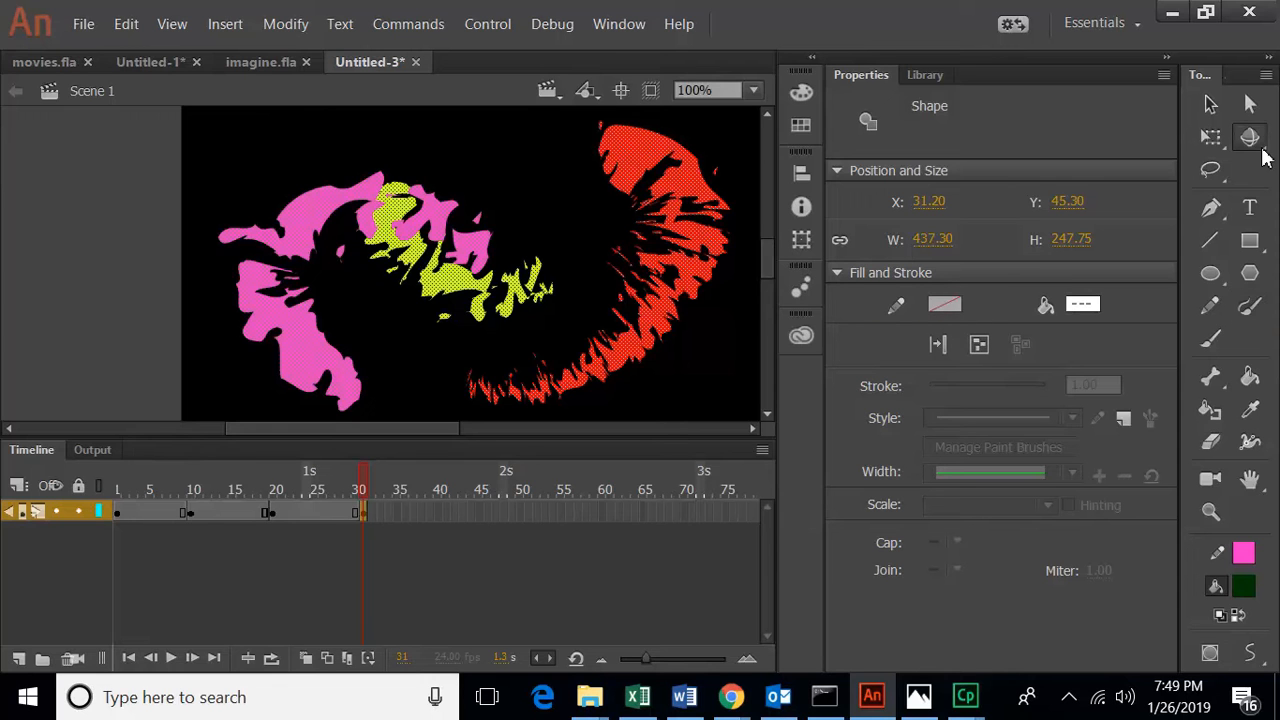
Step: On frame 31, paint two blue-grey #669999 strokes with the feather brush at size 92.10, over the red stroke and along the artwork's lower edge
left_click(1210, 273)
left_click(1249, 307)
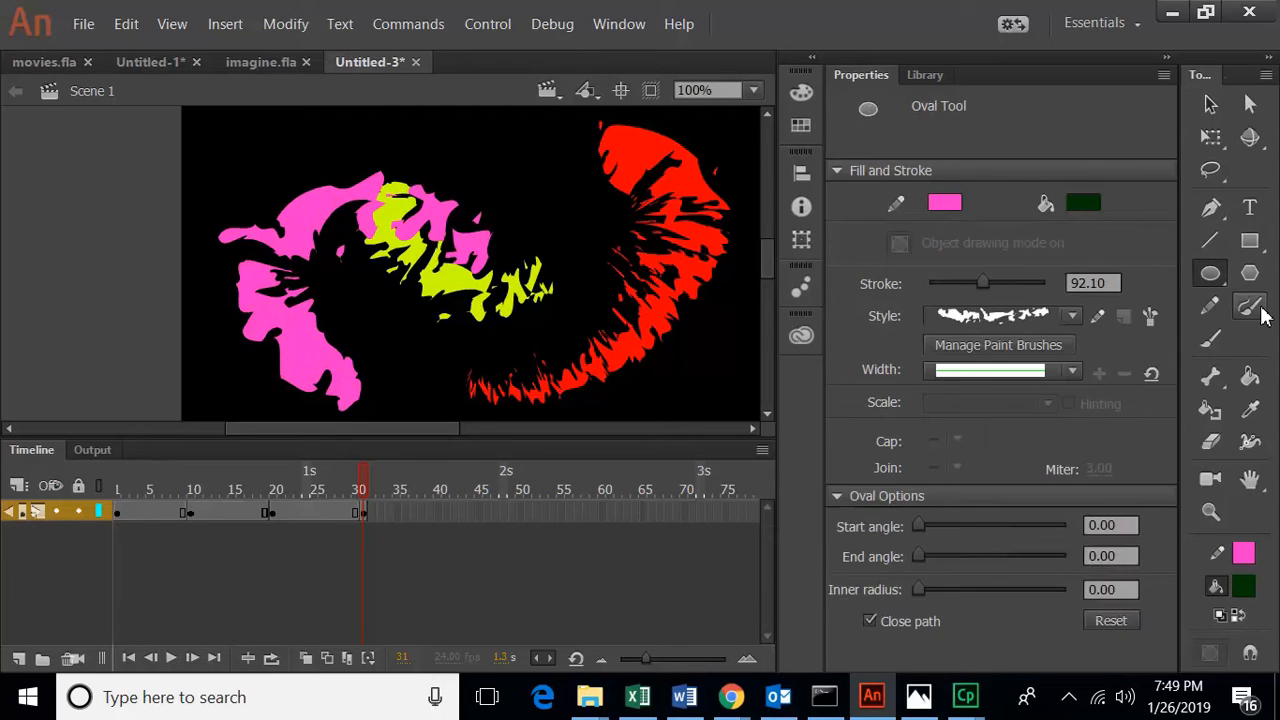
left_click(990, 316)
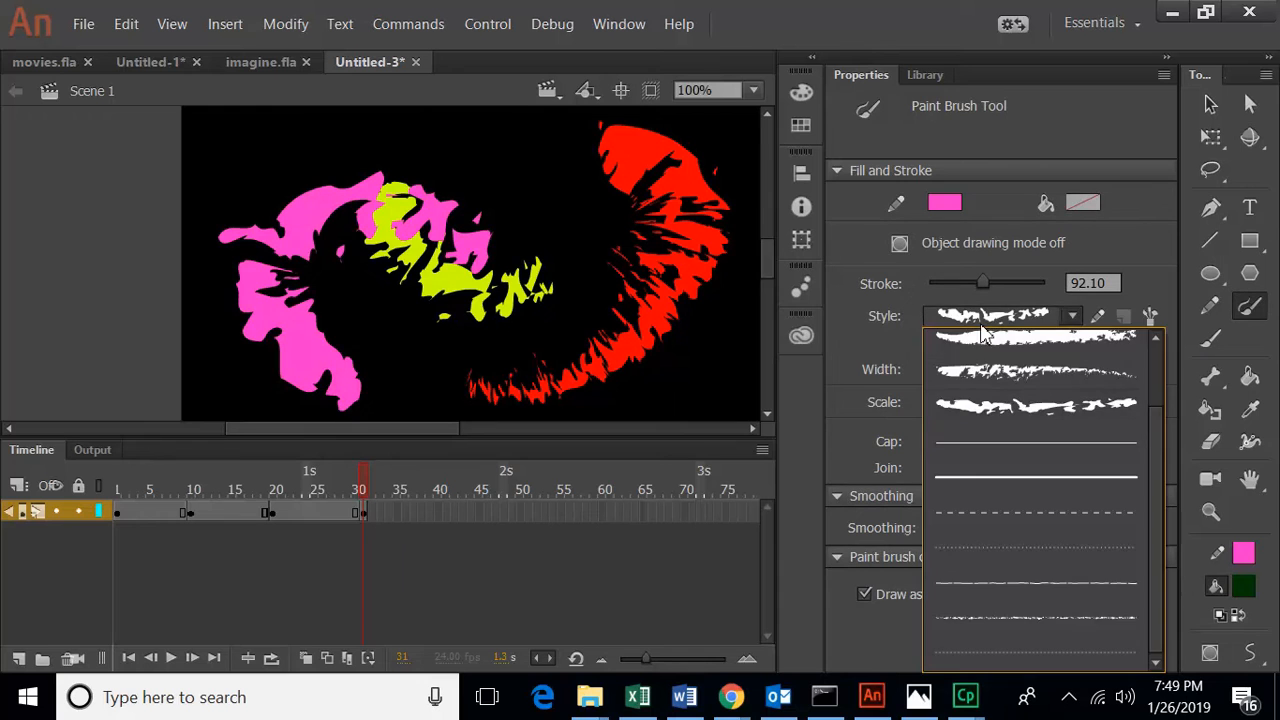
left_click(997, 385)
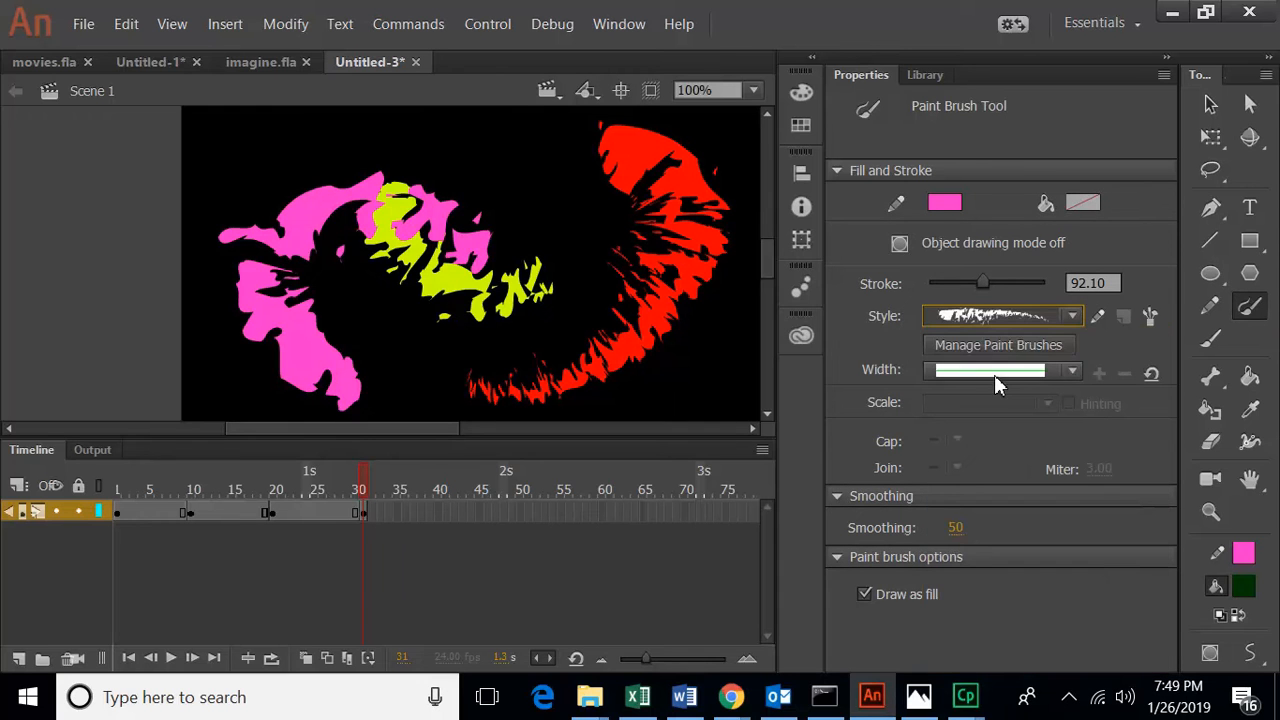
left_click(944, 203)
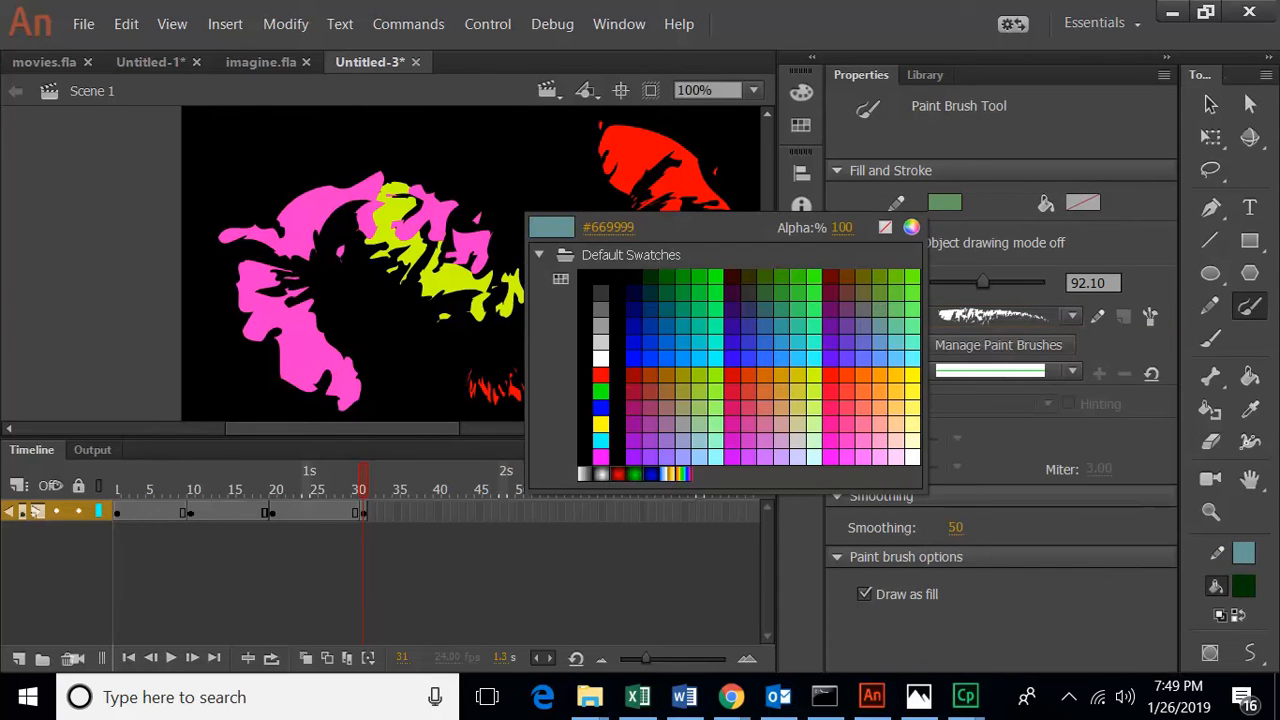
left_click(884, 298)
mouse_move(680, 372)
left_mouse_down()
mouse_move(679, 321)
mouse_move(495, 155)
left_mouse_up()
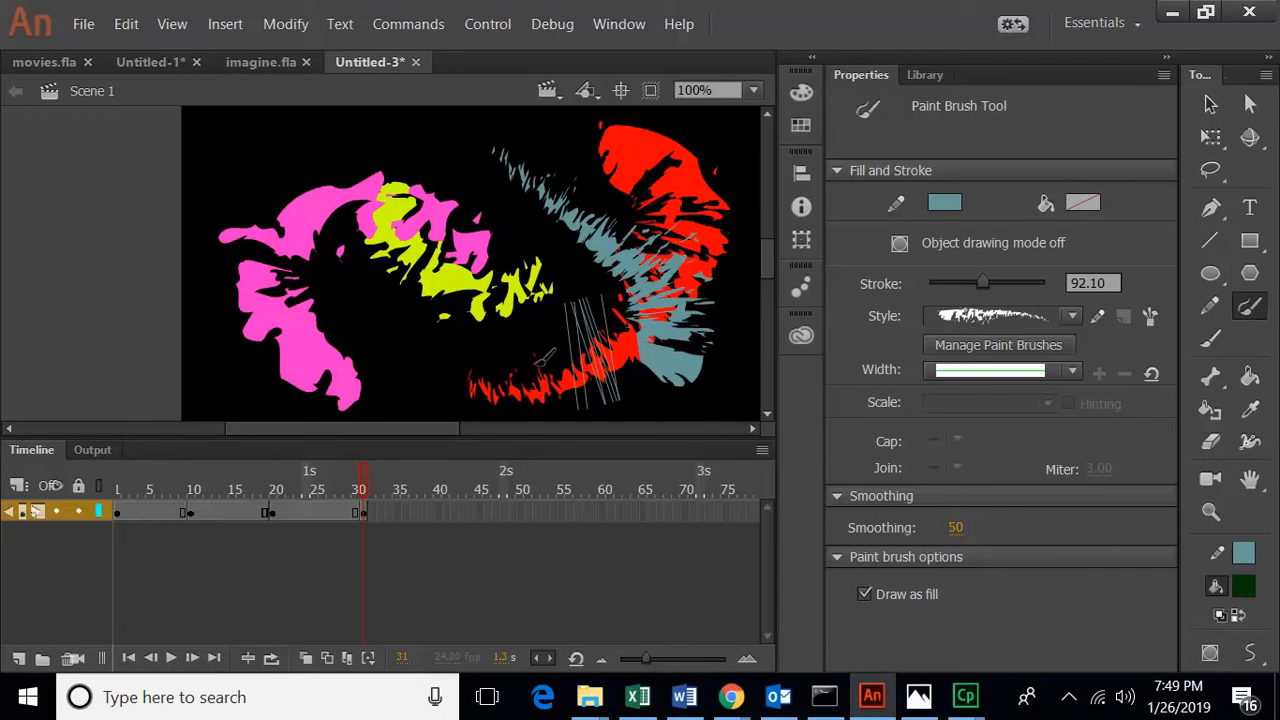
left_click_drag(612, 318, 340, 398)
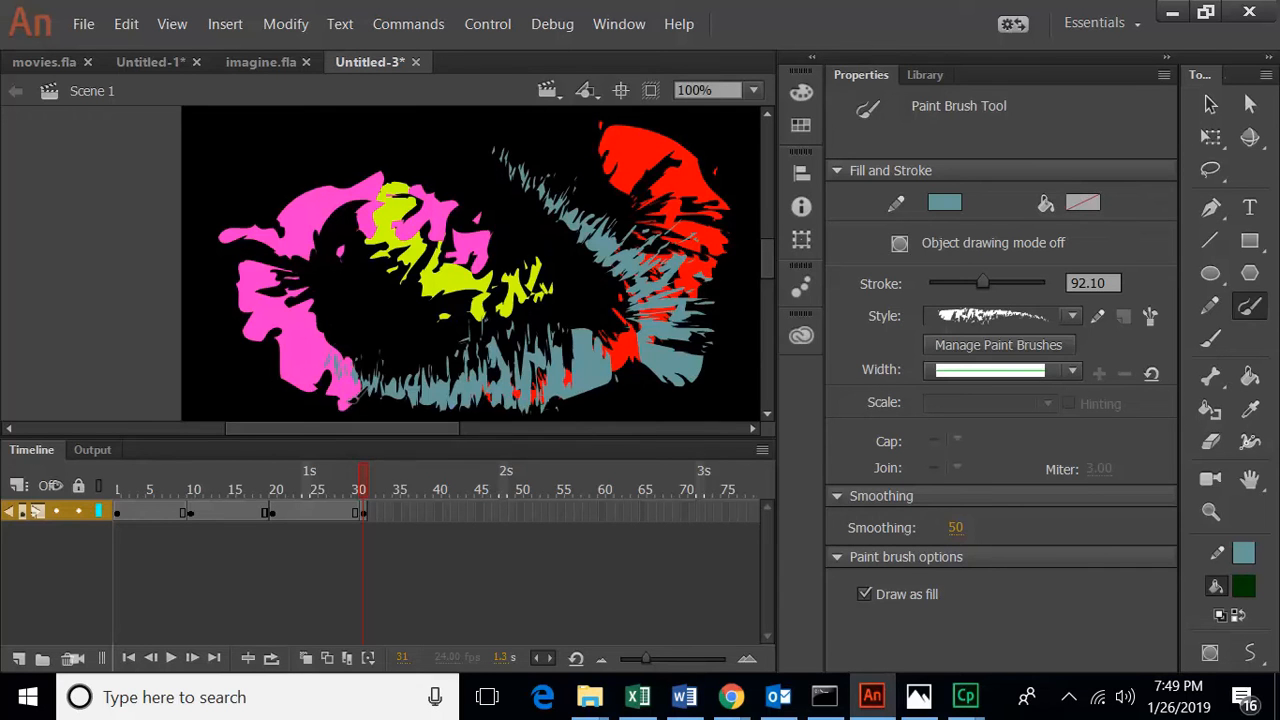
Step: Insert keyframes at frames 40 and 50 of Layer_1
right_click(440, 511)
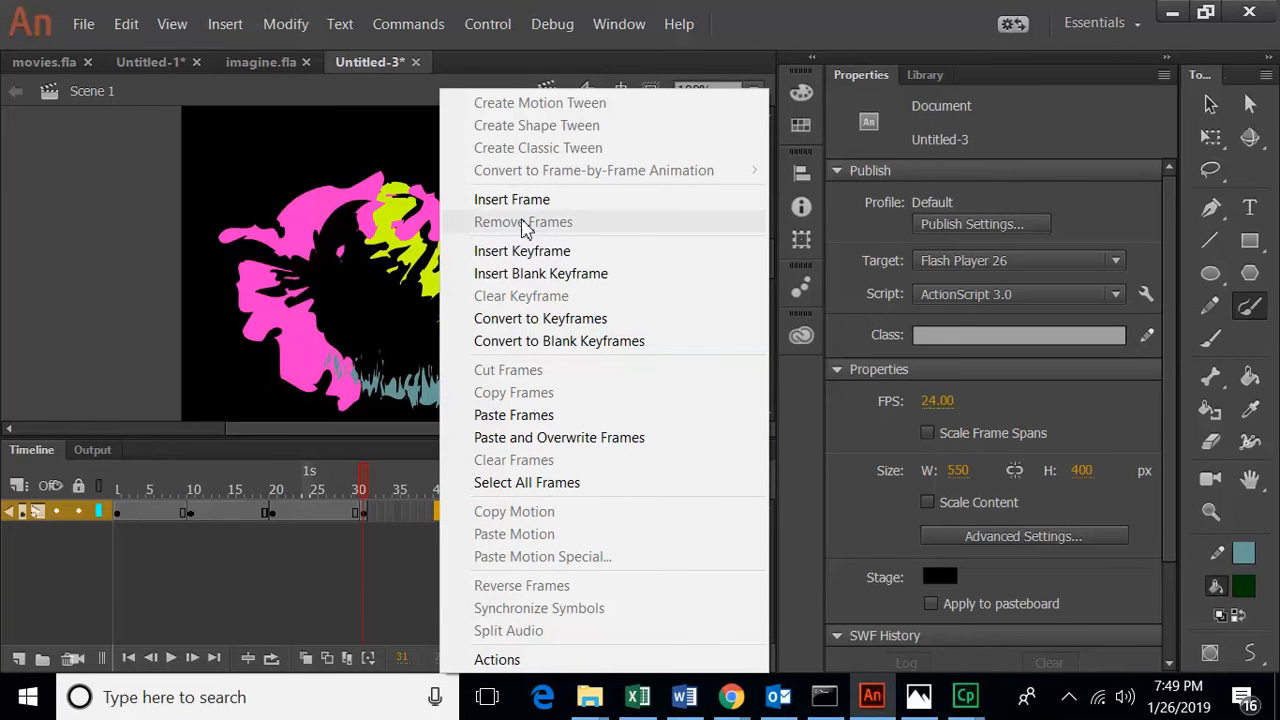
left_click(534, 251)
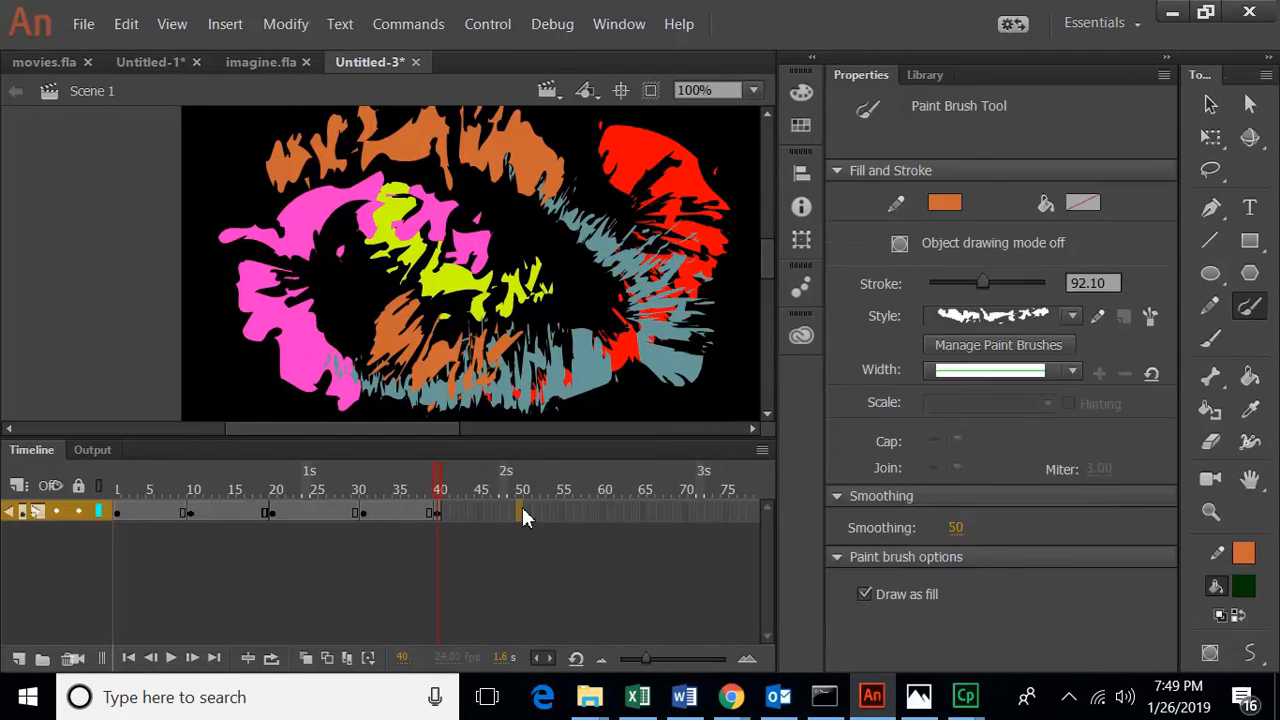
right_click(522, 511)
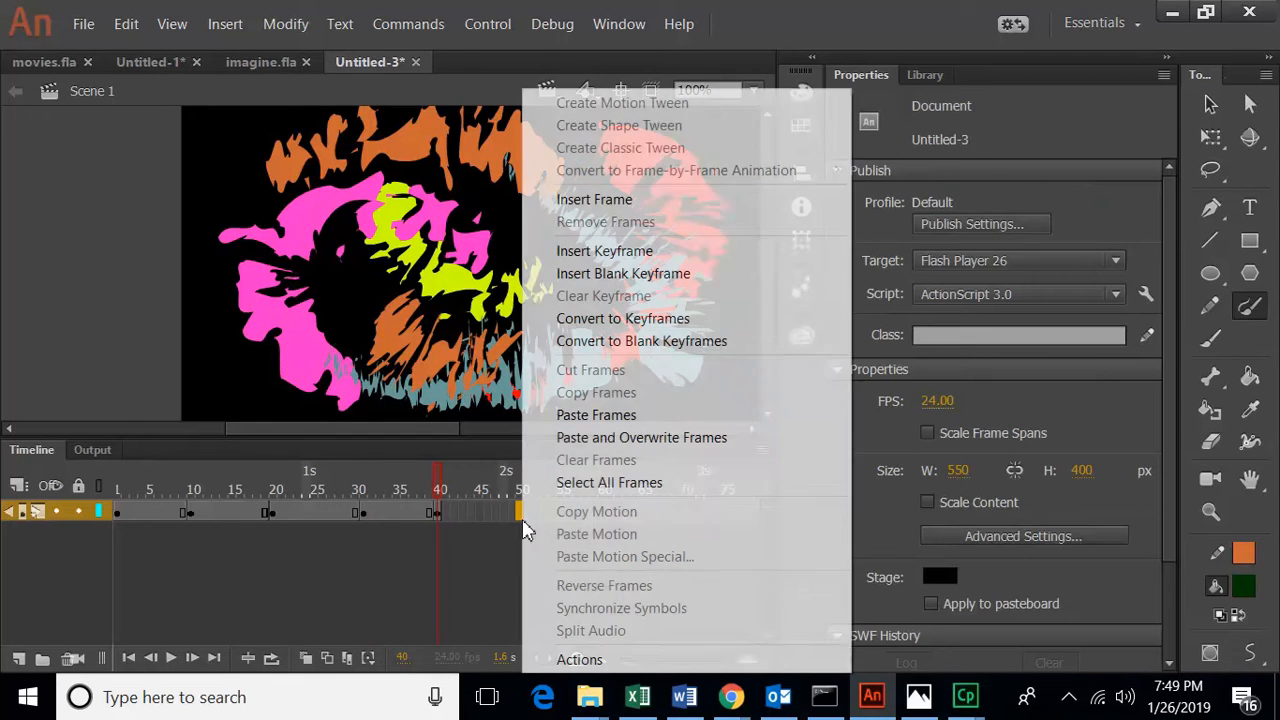
left_click(610, 251)
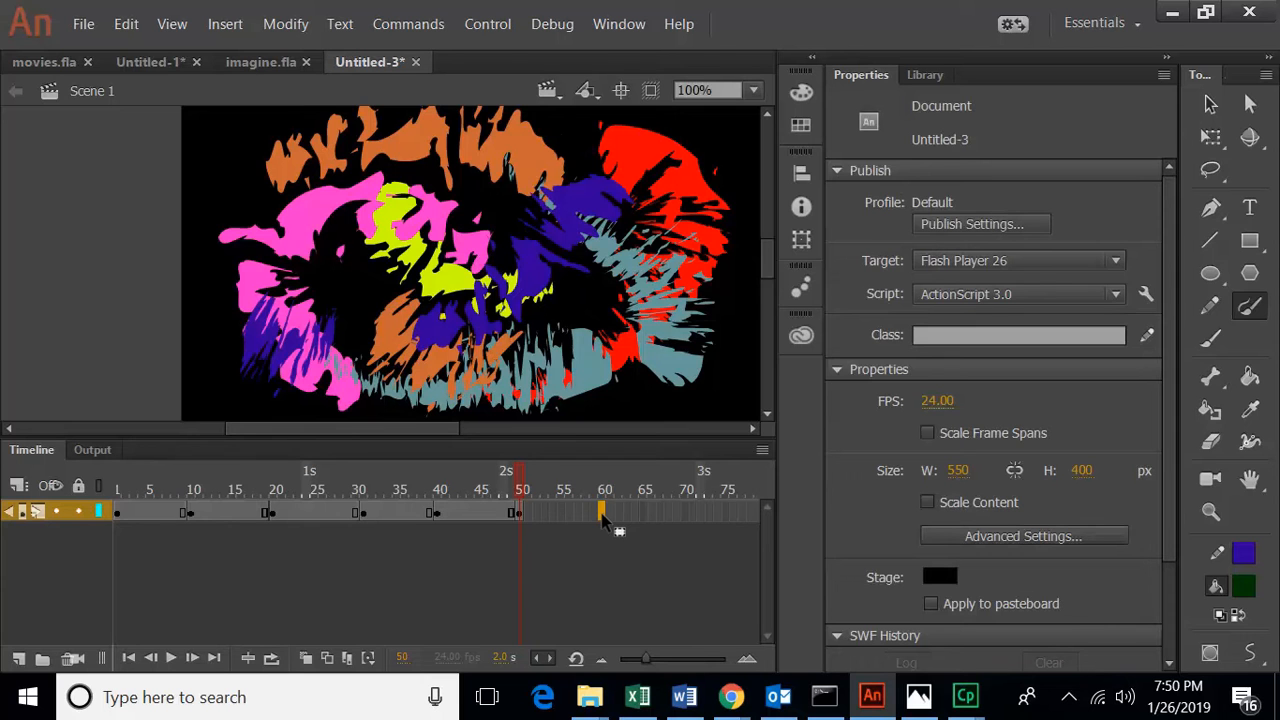
Step: Insert a keyframe at frame 60 of Layer_1 and deselect the painted shapes
scroll(540, 400, "down", 5)
scroll(535, 380, "up", 3)
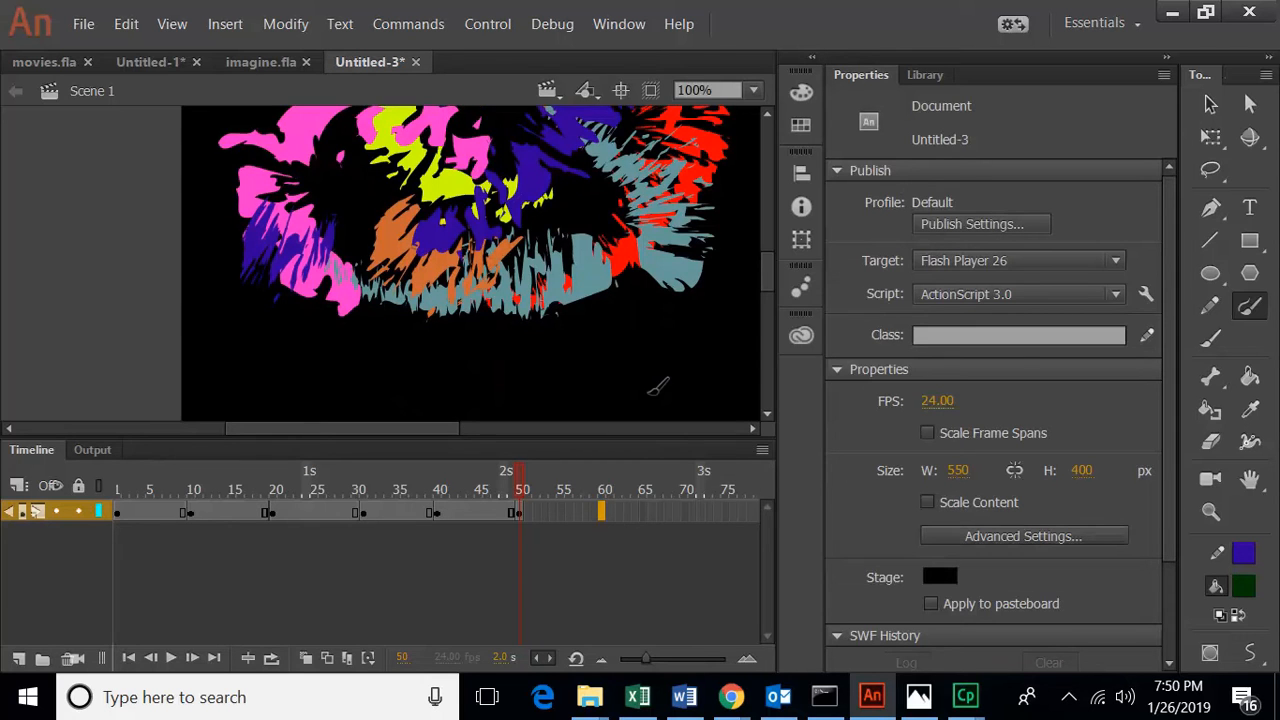
scroll(600, 330, "up", 3)
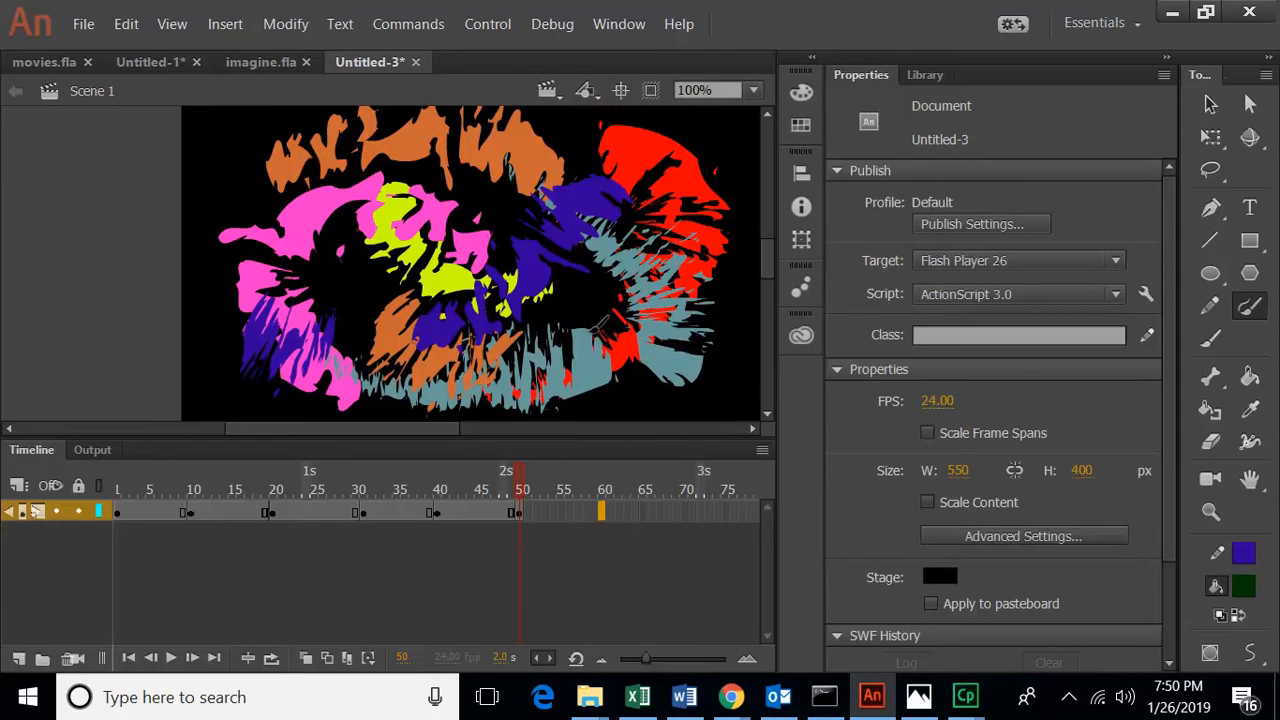
scroll(564, 156, "down", 2)
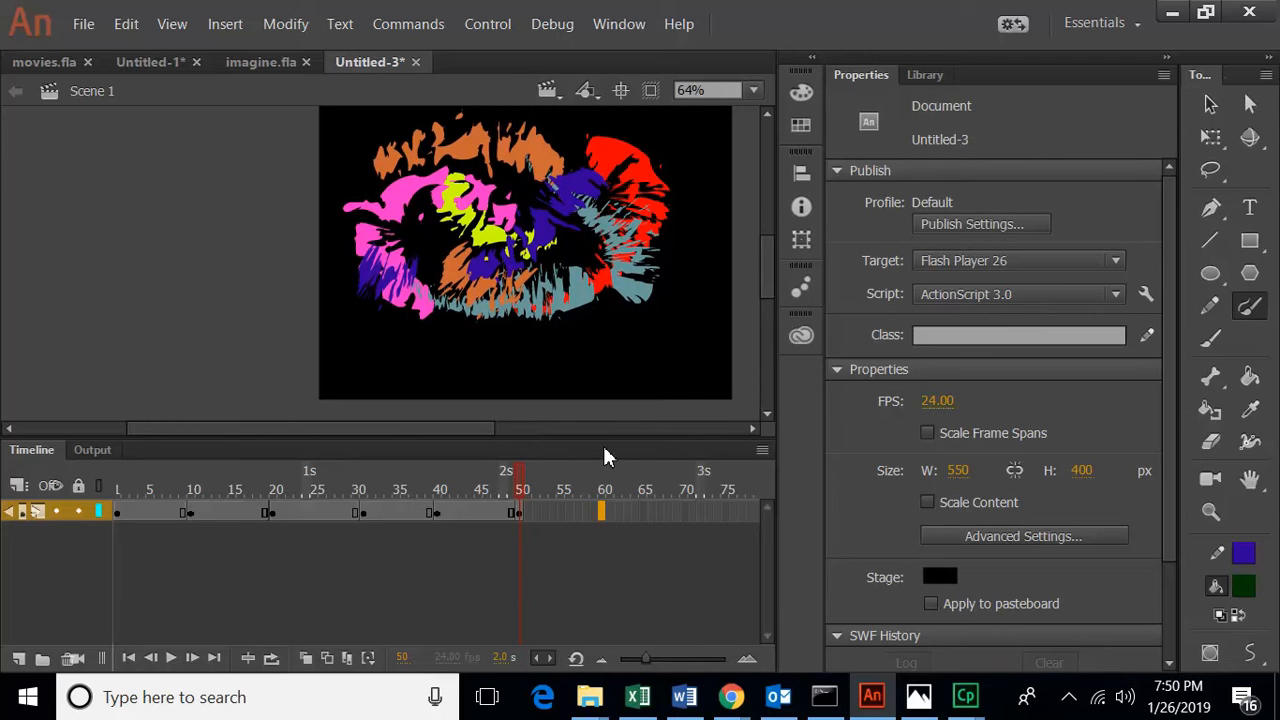
right_click(600, 514)
left_click(680, 254)
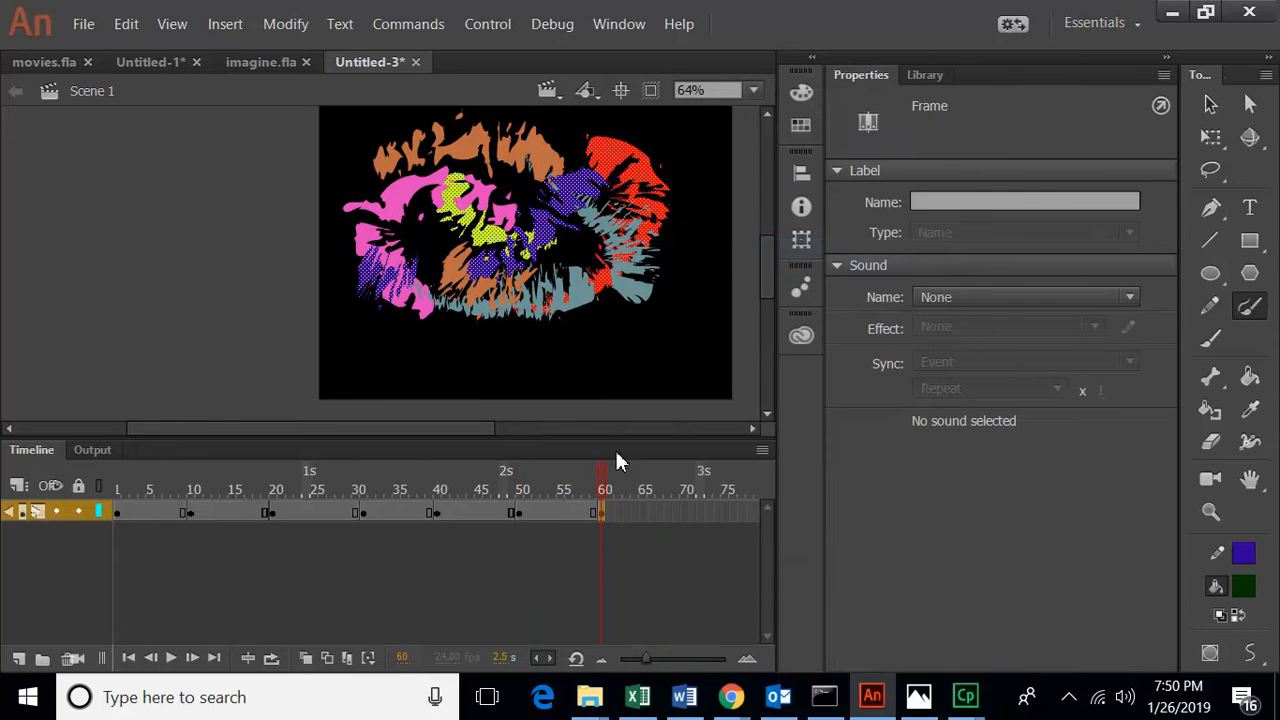
left_click(1210, 104)
left_click(678, 304)
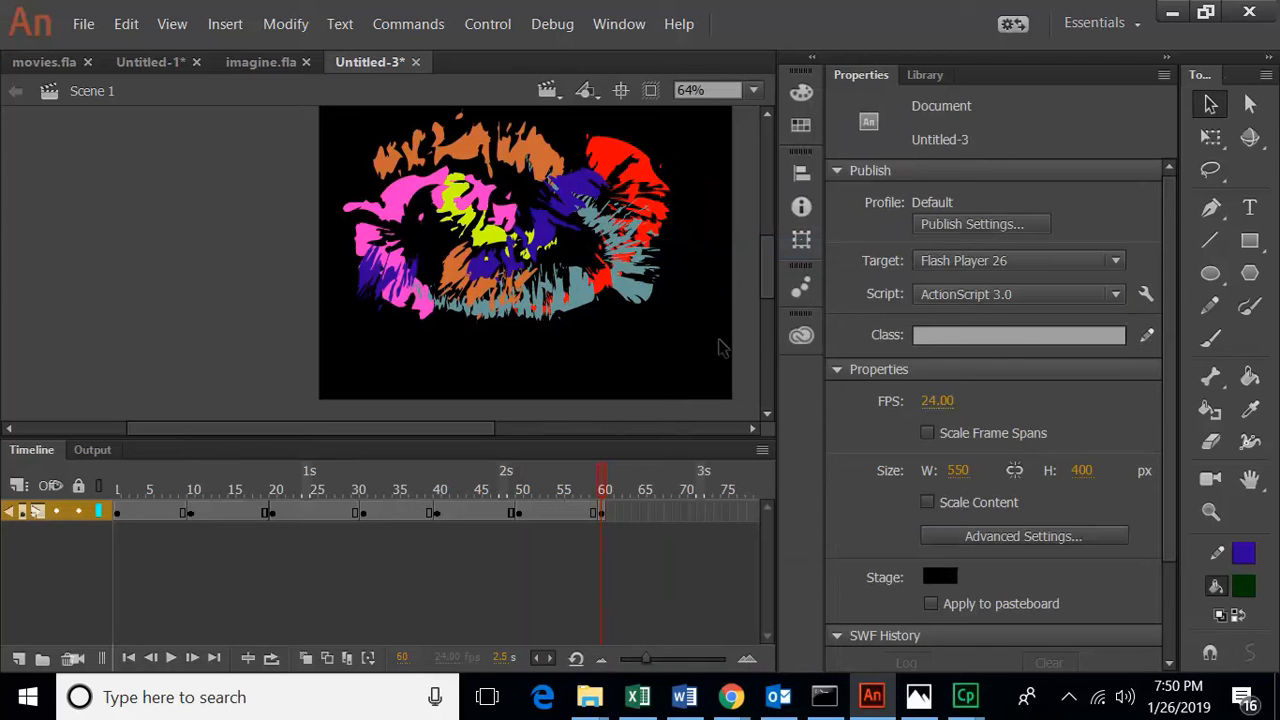
Step: On frame 60, add the static text "IMAGINE" in 84 pt Viner Hand ITC and place it below the painted strokes
left_click(1250, 207)
left_click_drag(350, 234, 695, 337)
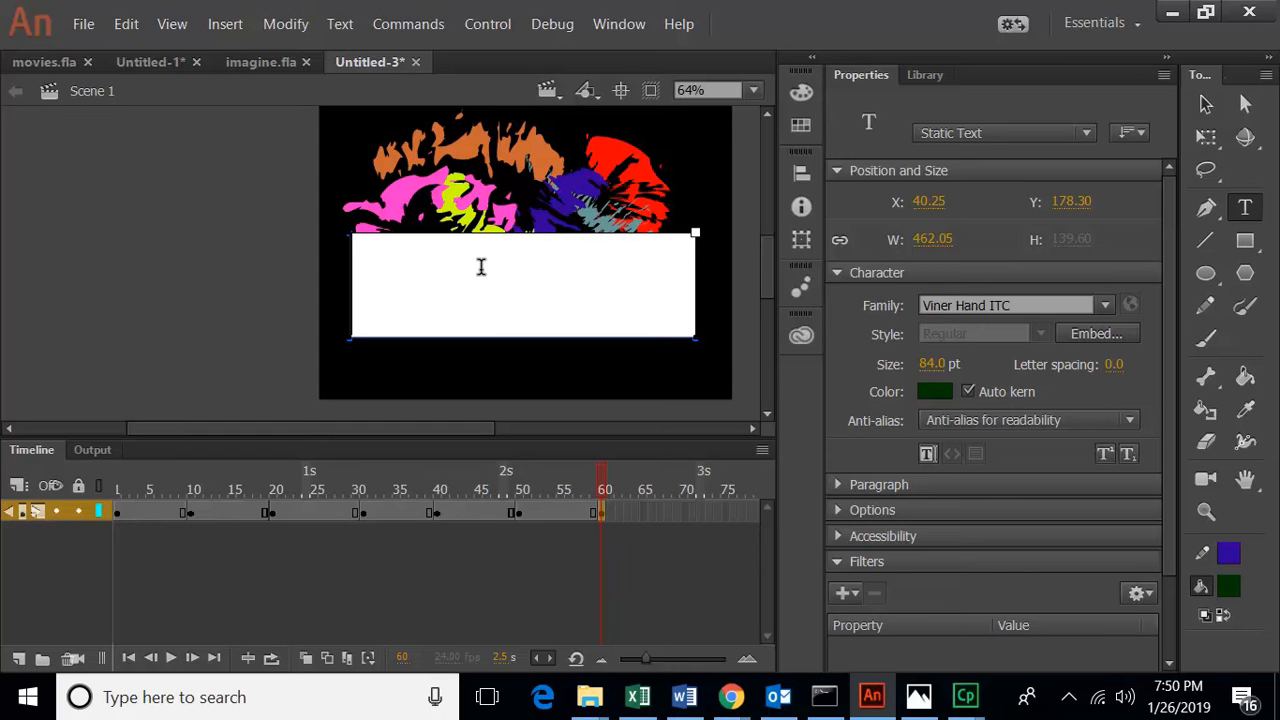
type("IMAGINE")
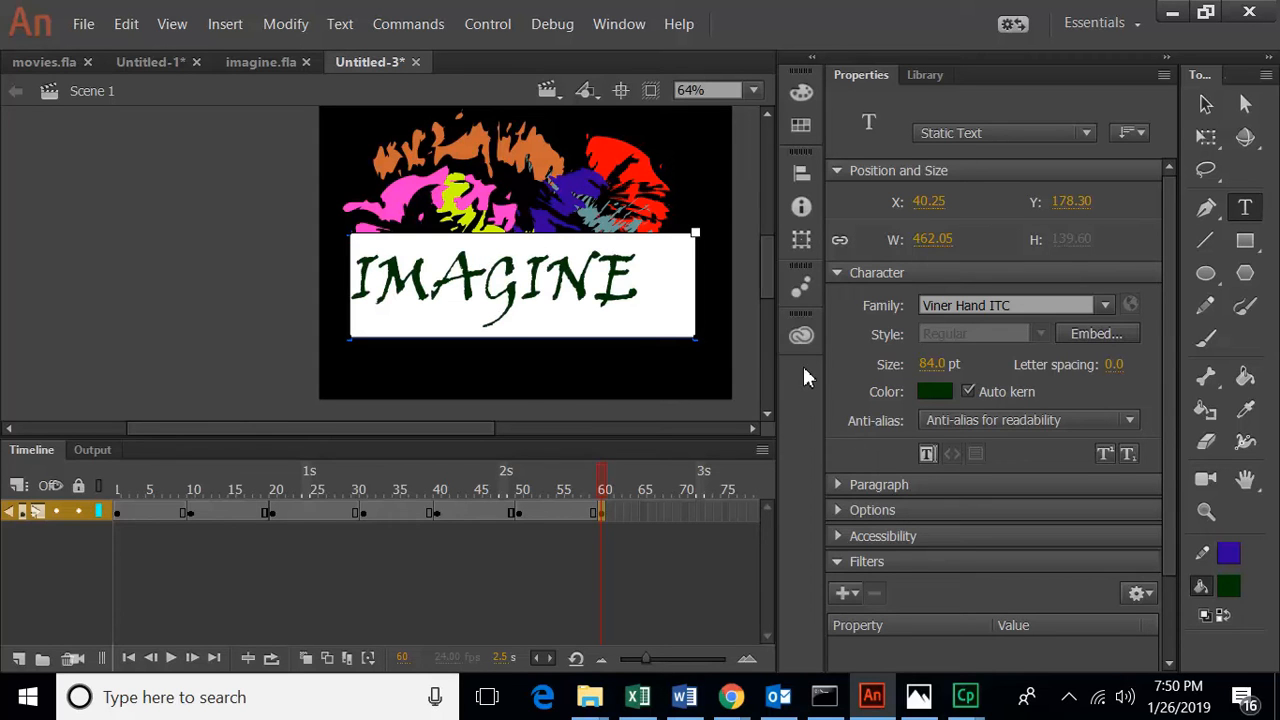
left_click(935, 391)
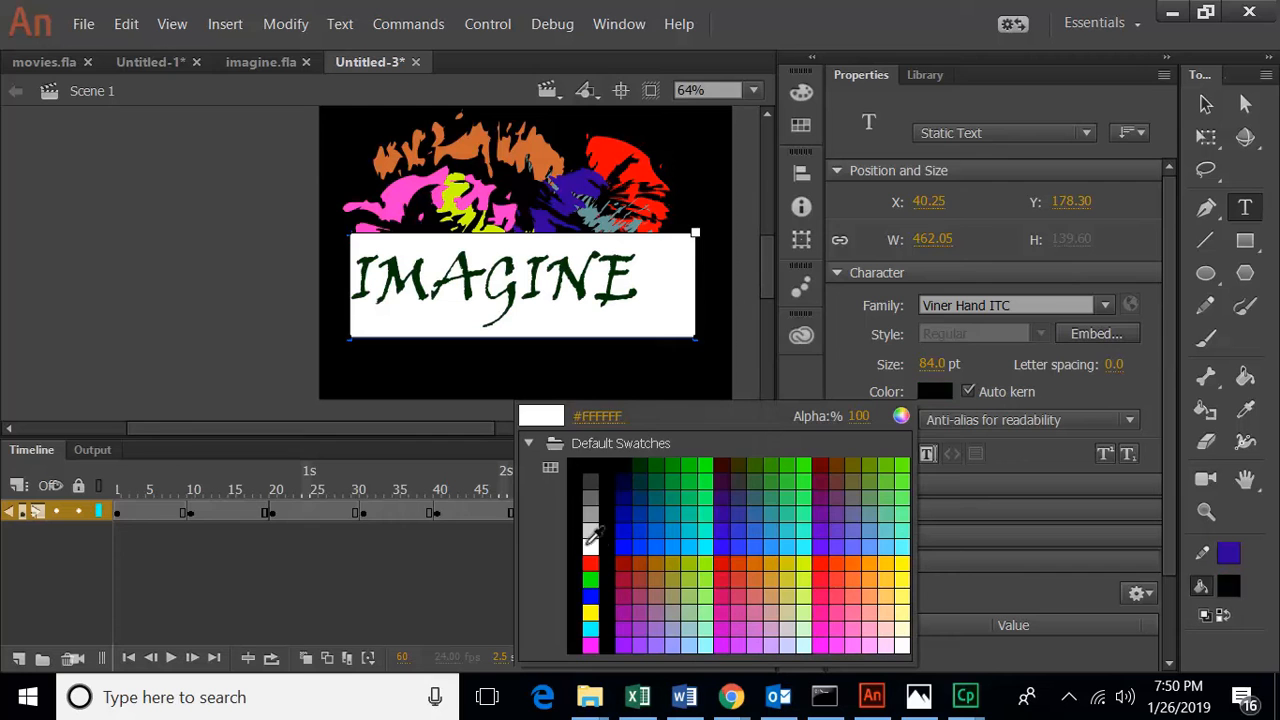
key("Escape")
left_click(1207, 104)
left_click_drag(610, 300, 615, 370)
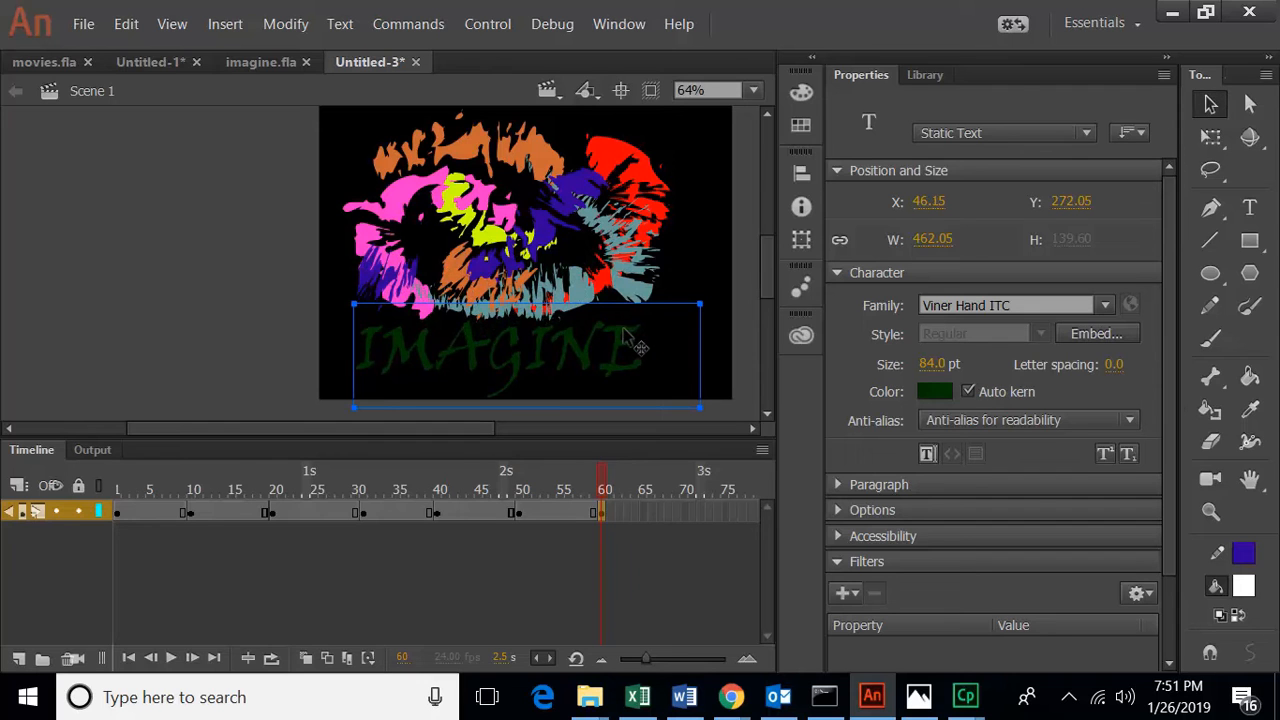
Step: Change the colour of the whole IMAGINE text to white and finish editing it
double_click(622, 327)
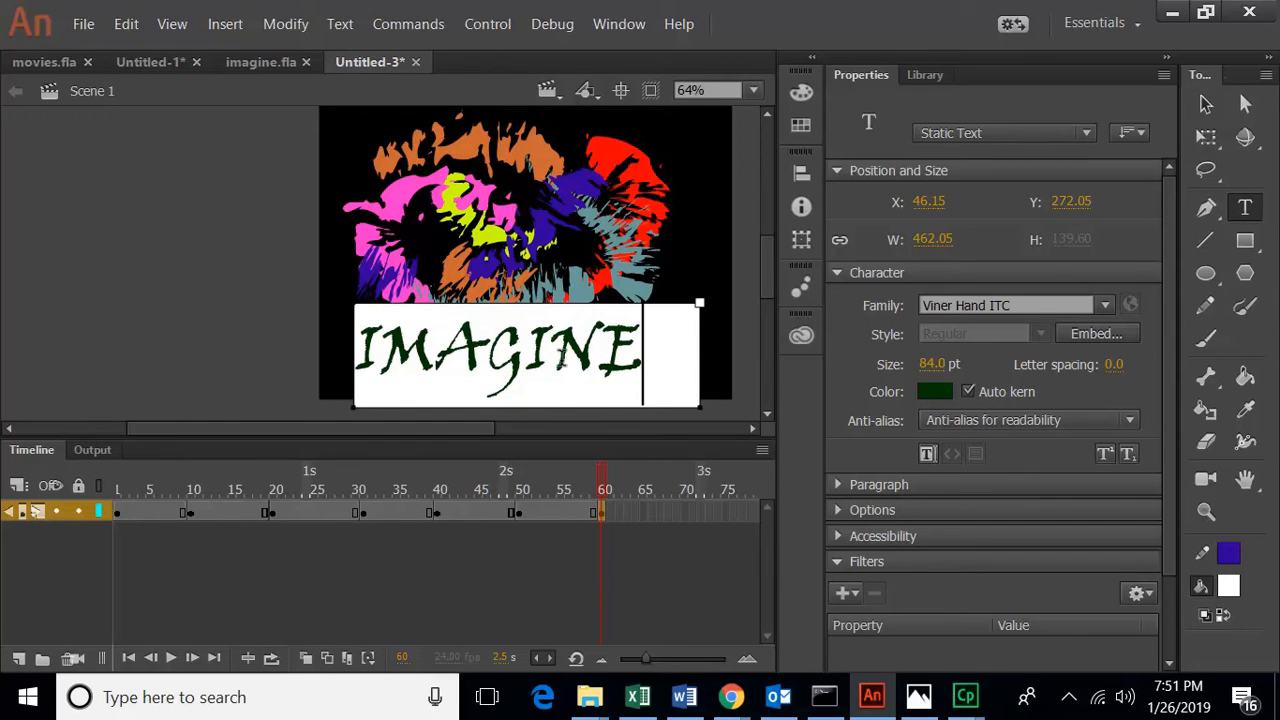
left_click_drag(657, 351, 117, 383)
left_click(944, 392)
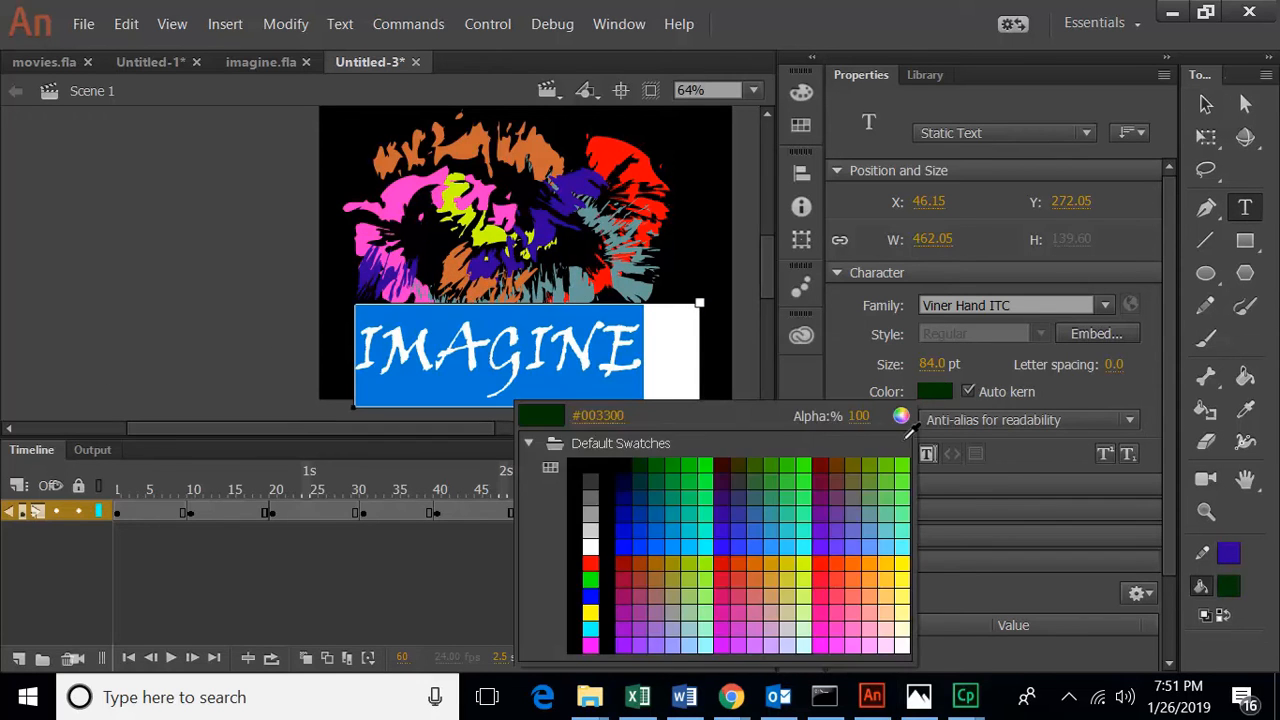
left_click(588, 546)
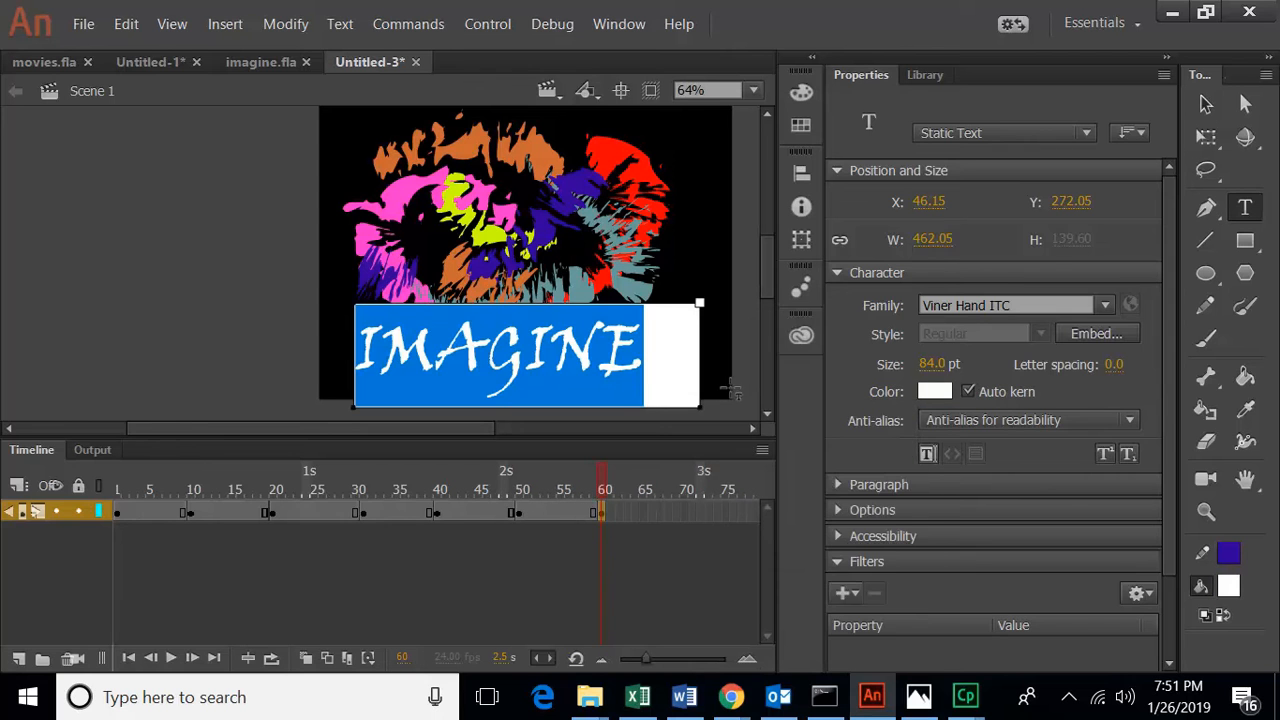
left_click(731, 386)
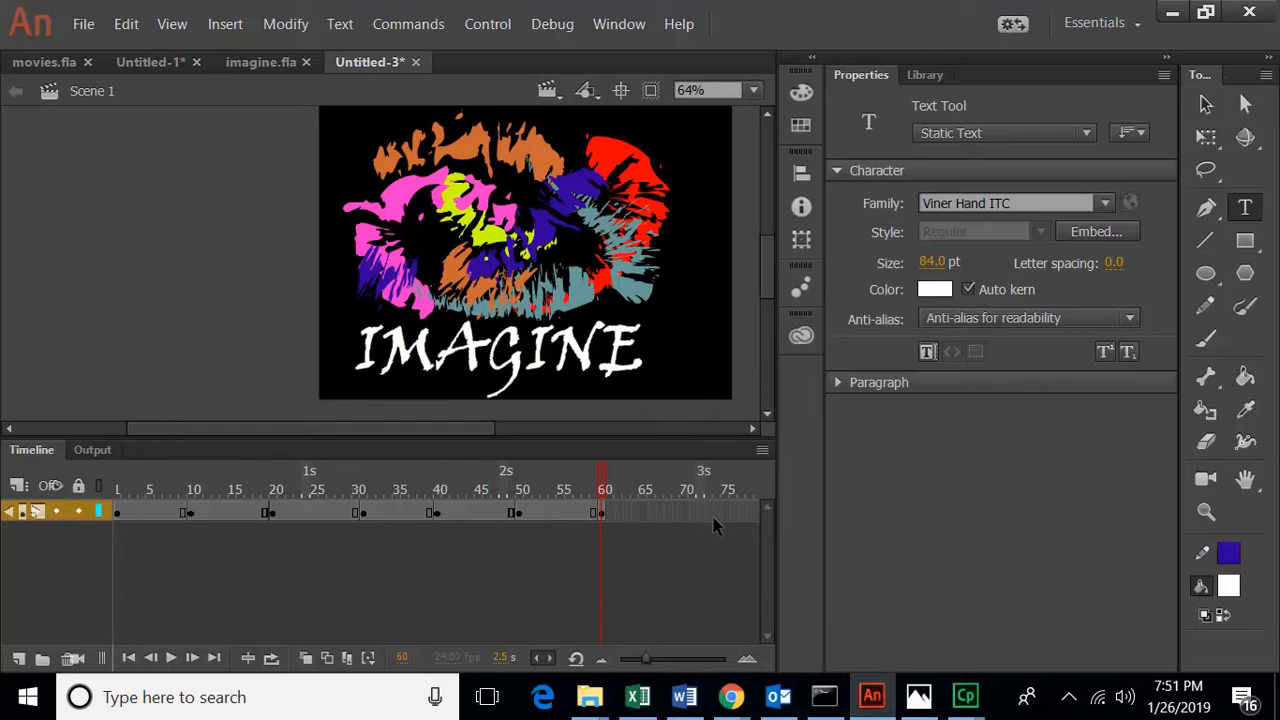
Step: Play the animation in the timeline to check the sequence of brush strokes and the IMAGINE text
left_click(685, 514)
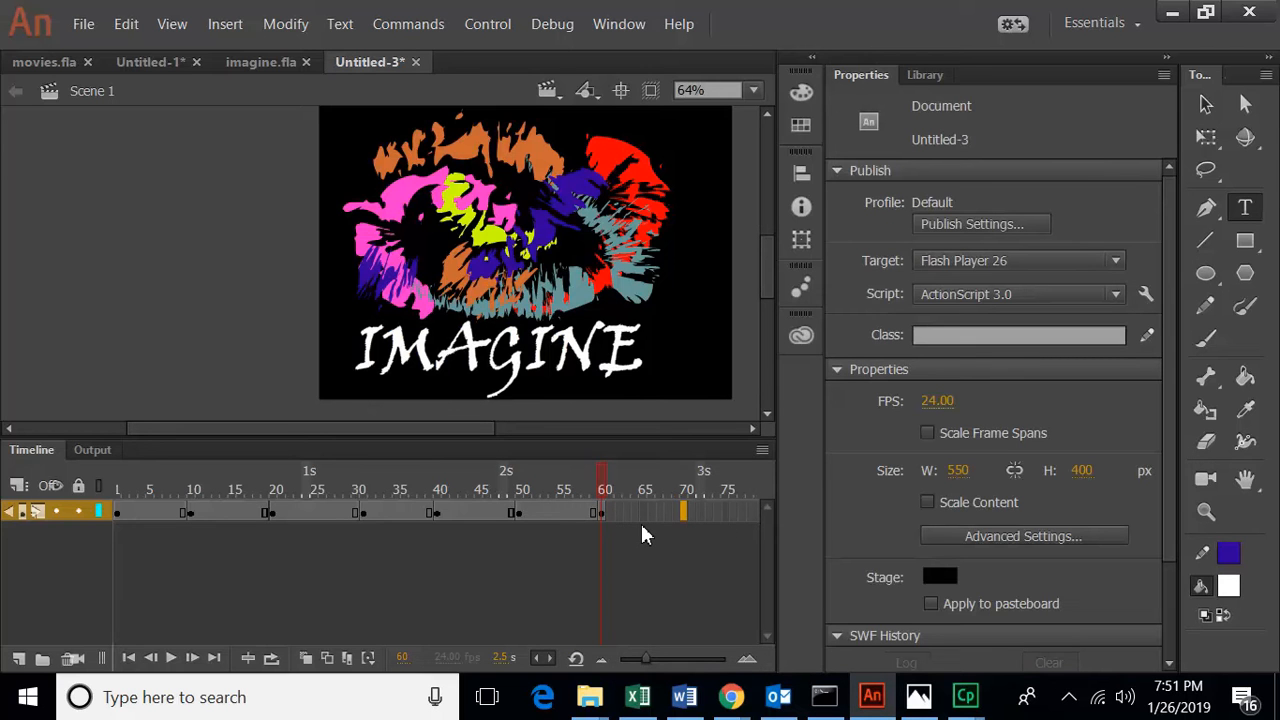
key("Return")
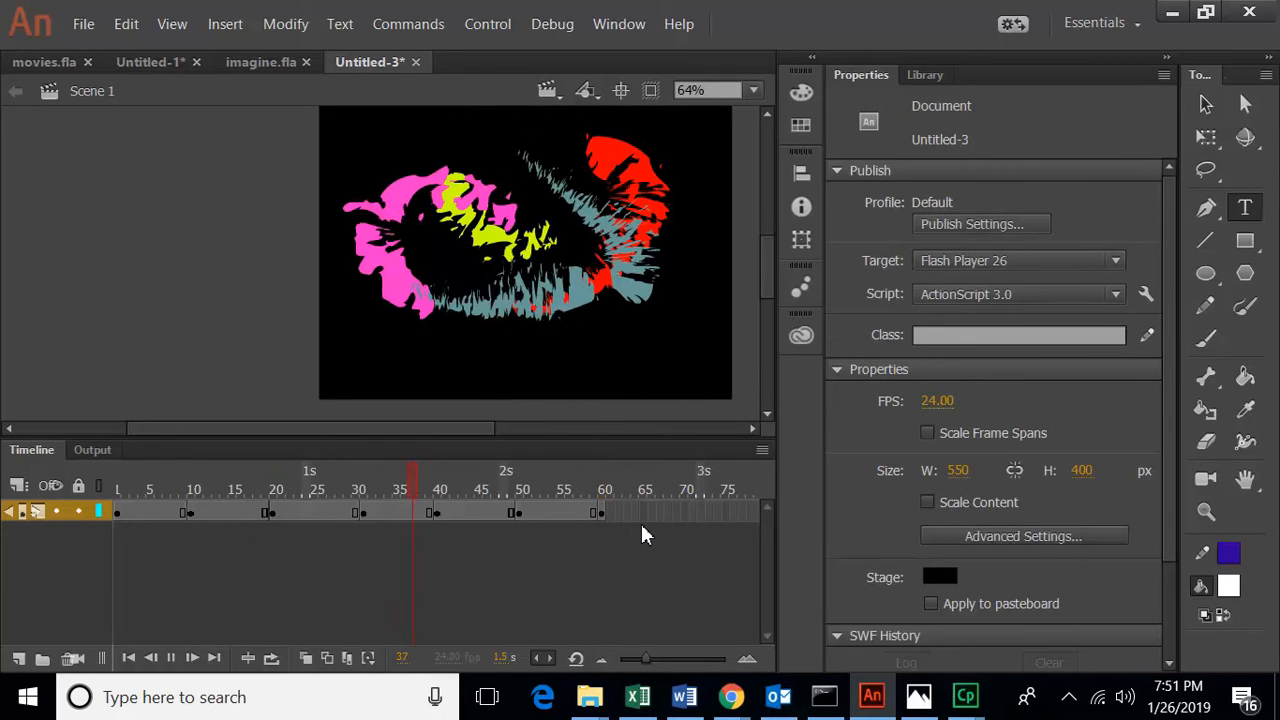
key("Return")
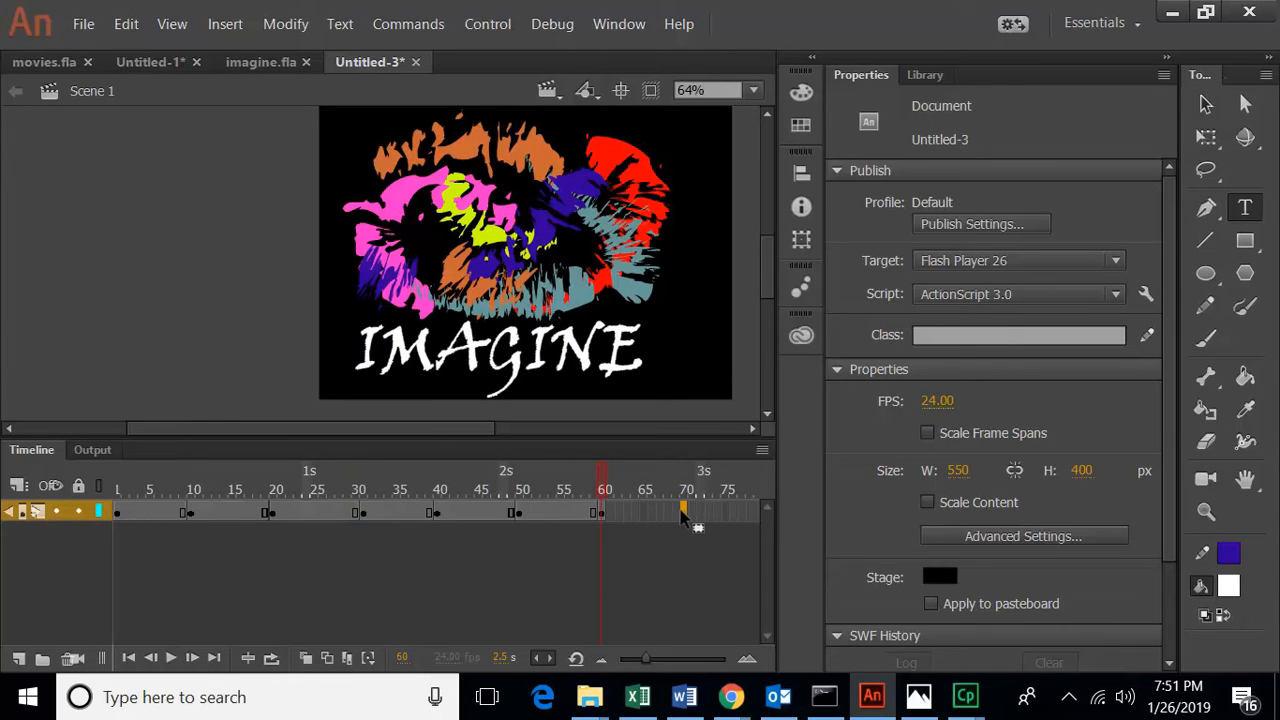
Step: Insert a keyframe at frame 70 of Layer_1
right_click(688, 512)
left_click(764, 251)
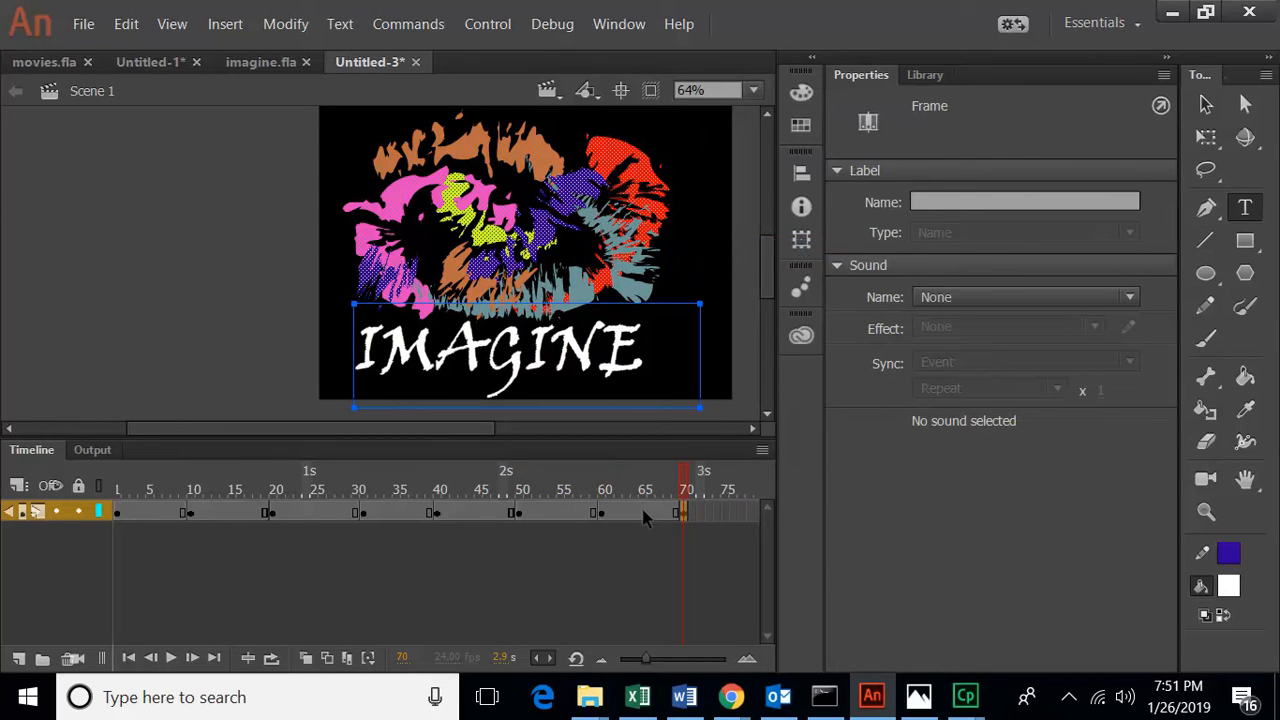
left_click(597, 511)
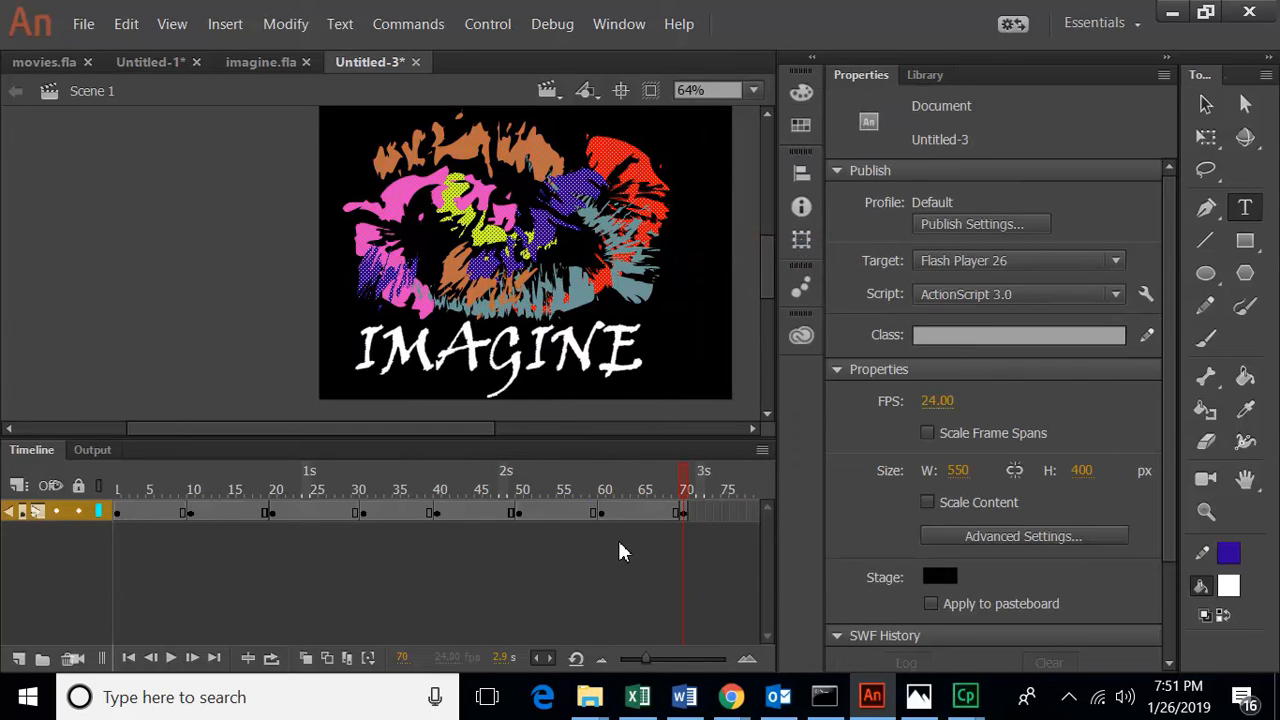
Step: Insert a keyframe at frame 73 of Layer_1 and select the empty frames just past frame 75
left_click_drag(646, 661, 636, 661)
left_click(576, 512)
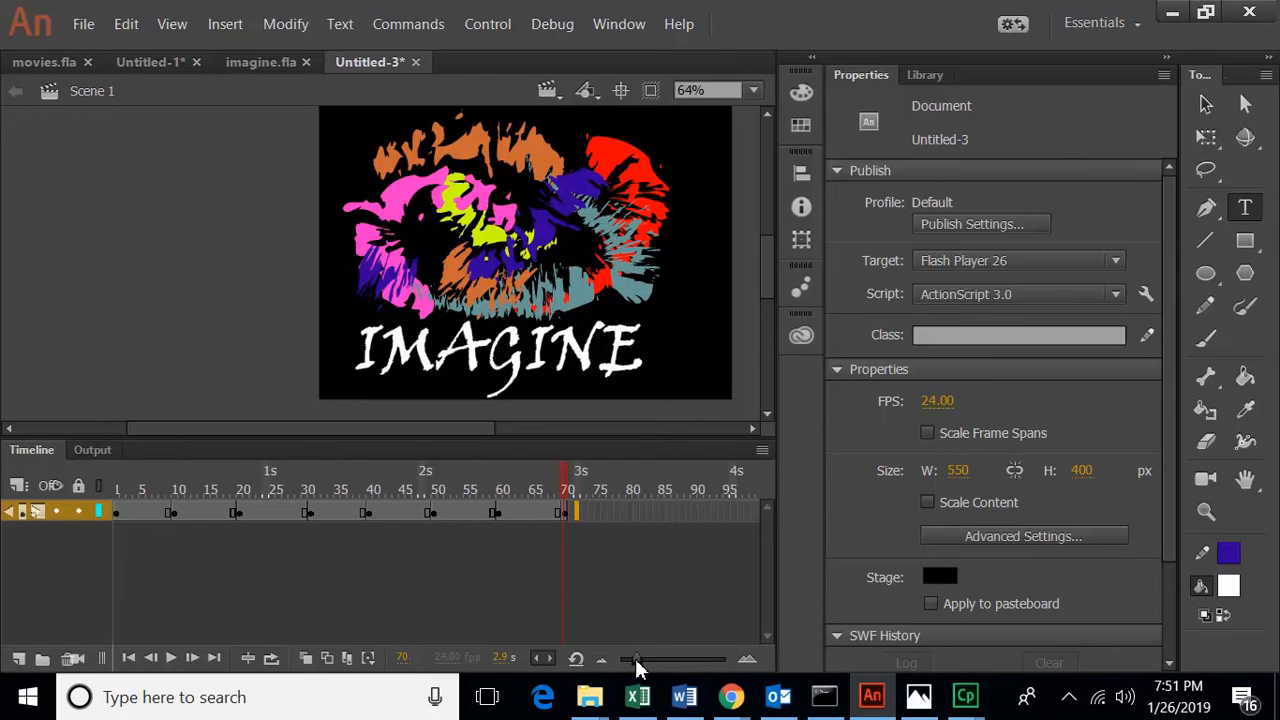
left_click_drag(638, 668, 642, 668)
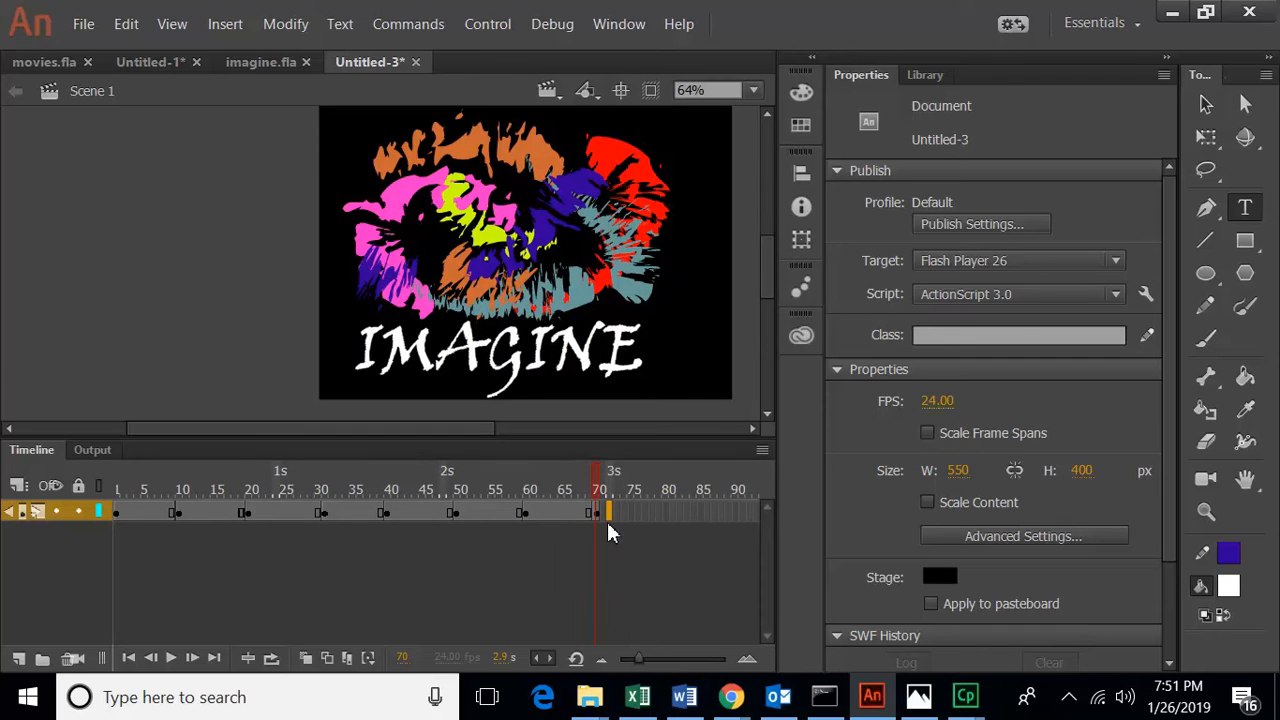
left_click_drag(612, 513, 615, 505)
right_click(616, 513)
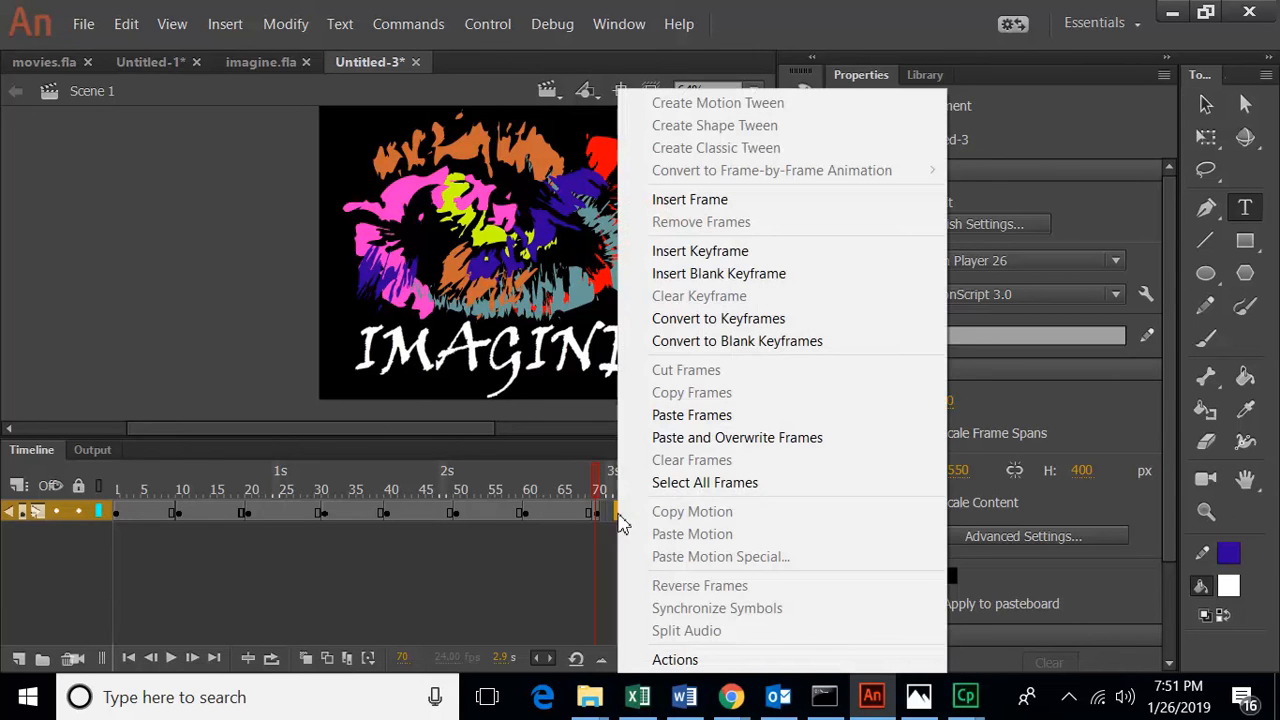
left_click(733, 255)
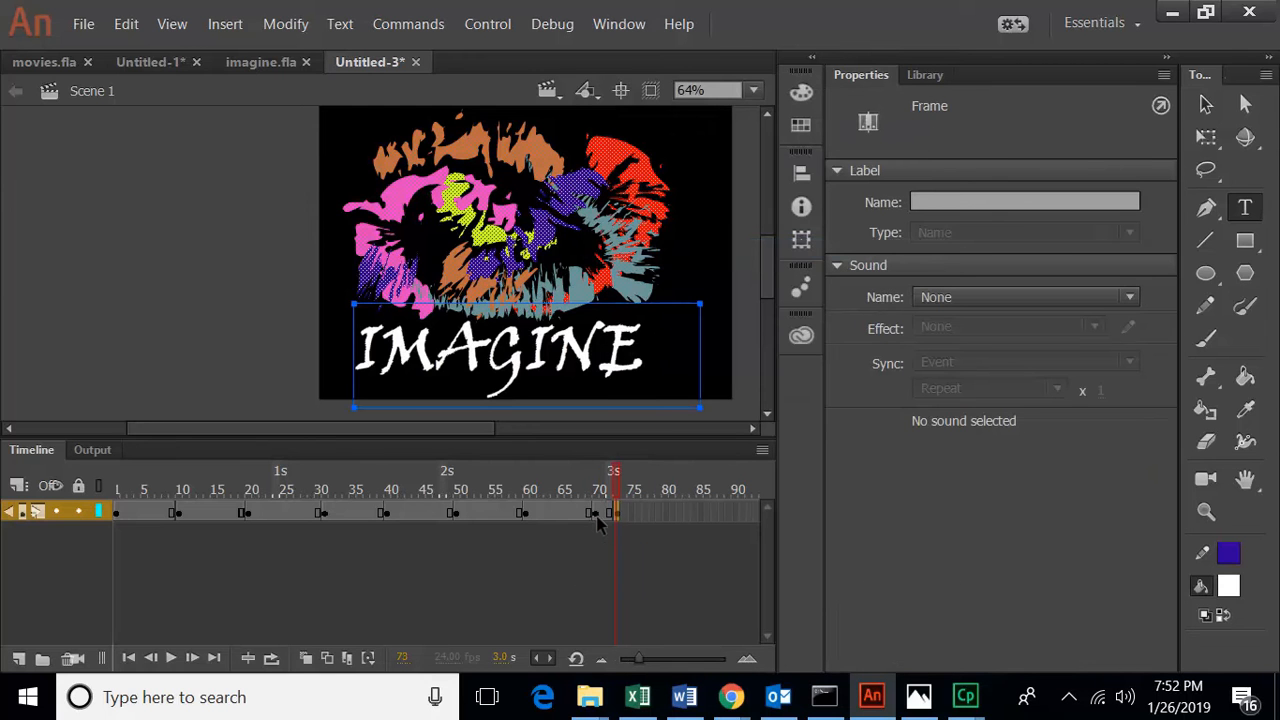
left_click(641, 514)
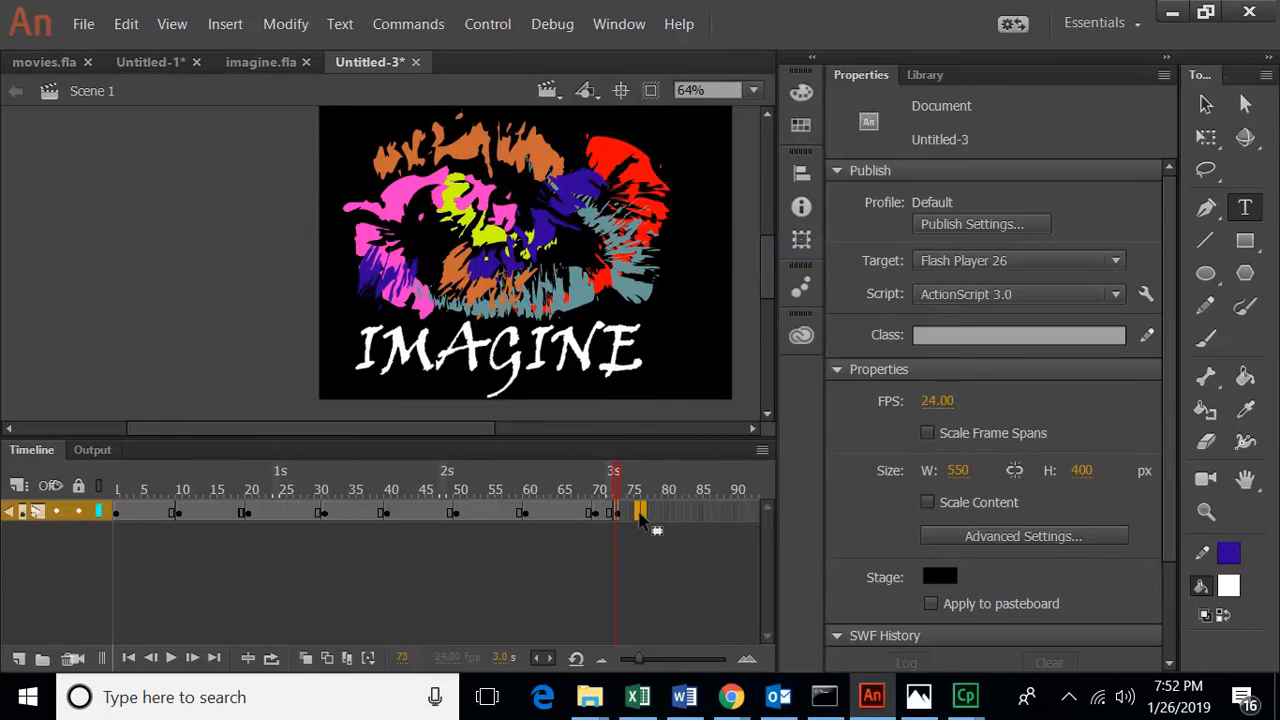
Step: Insert keyframes at frames 76 and 79 of Layer_1
right_click(638, 516)
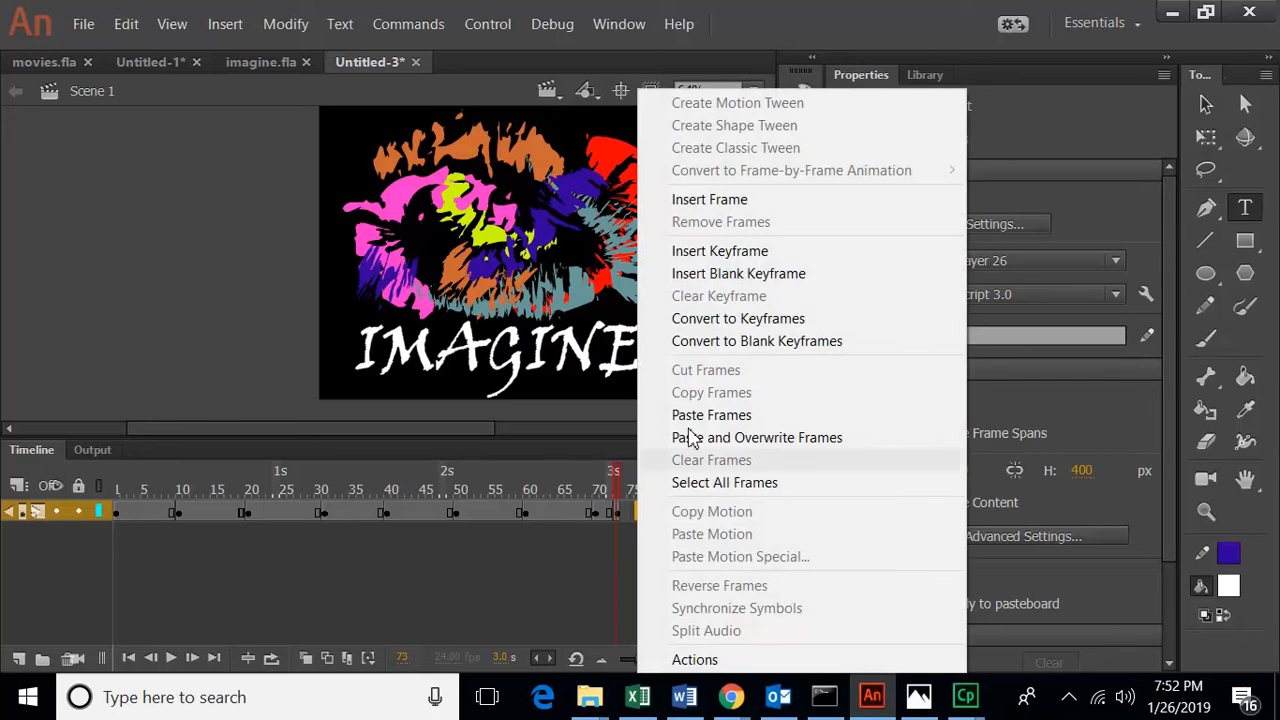
left_click(749, 271)
left_click(658, 516)
right_click(658, 516)
left_click(737, 249)
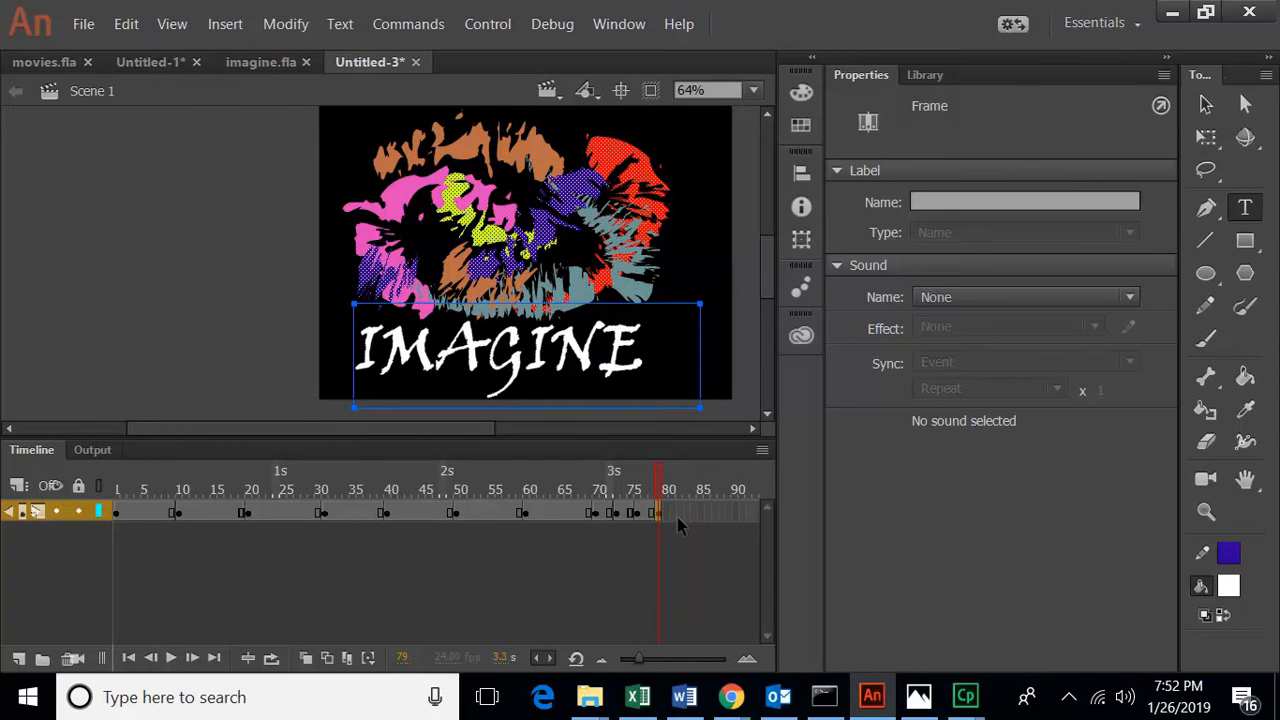
Step: Insert a keyframe at frame 82 of Layer_1
left_click(678, 514)
right_click(678, 514)
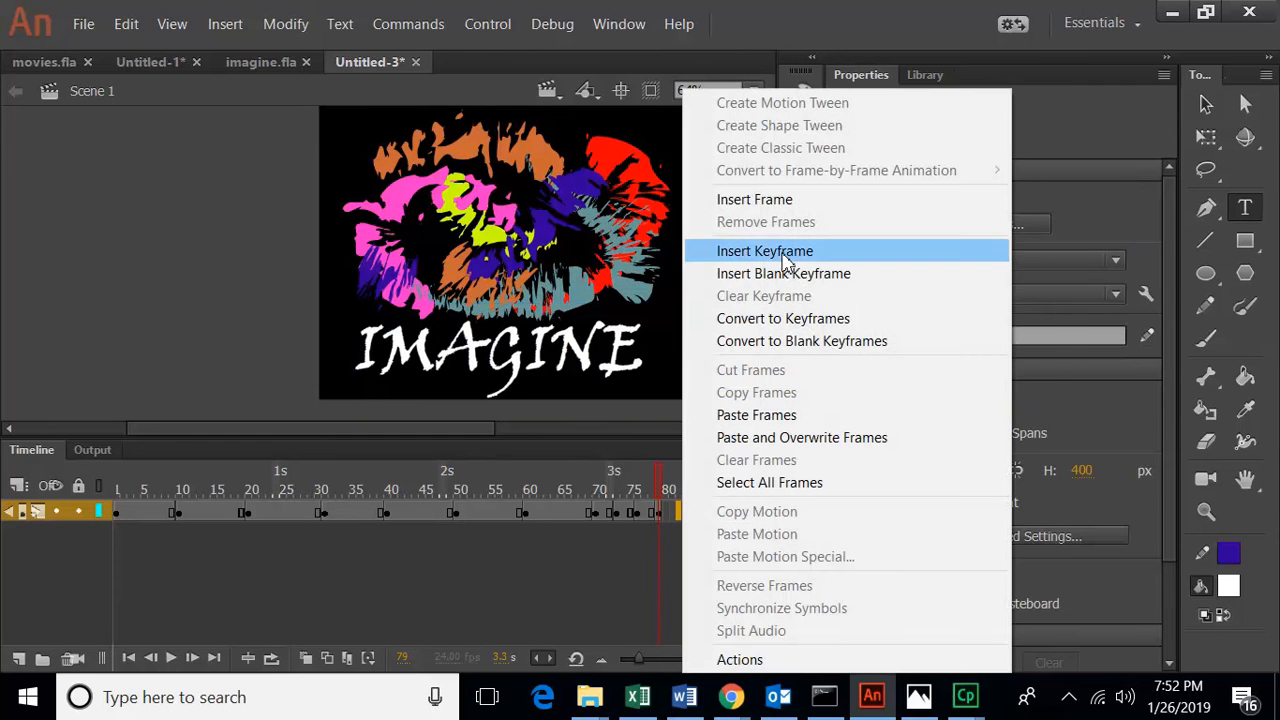
left_click(745, 249)
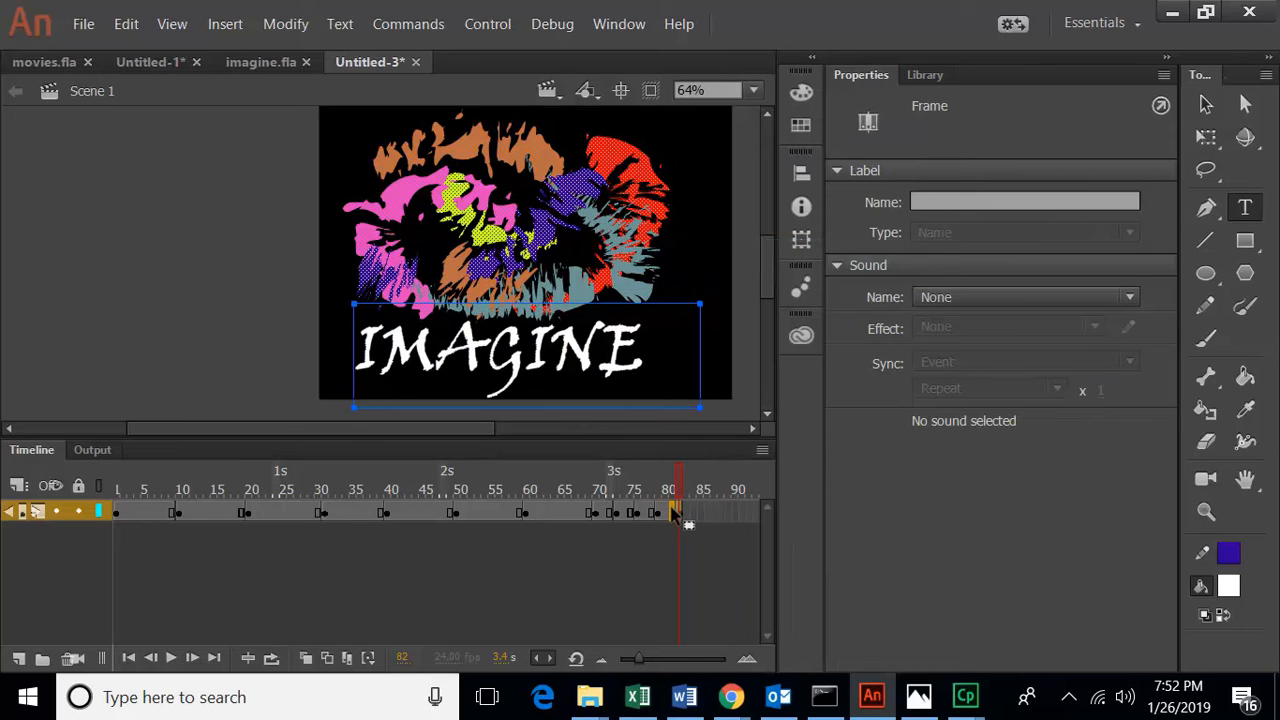
Step: Move the keyframe at frame 82 one frame earlier, to frame 81
left_click_drag(679, 513, 676, 524)
left_click(687, 532)
left_click(660, 522)
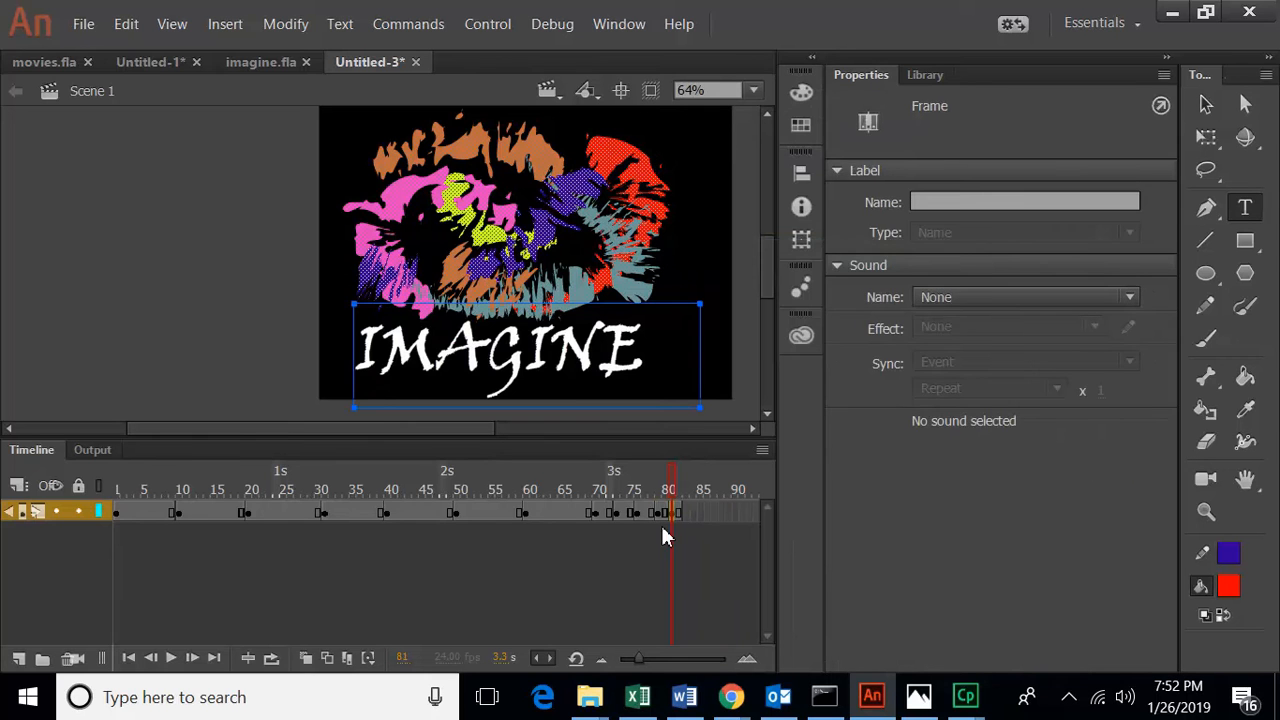
Step: Insert a keyframe at frame 84 of Layer_1
left_click(688, 523)
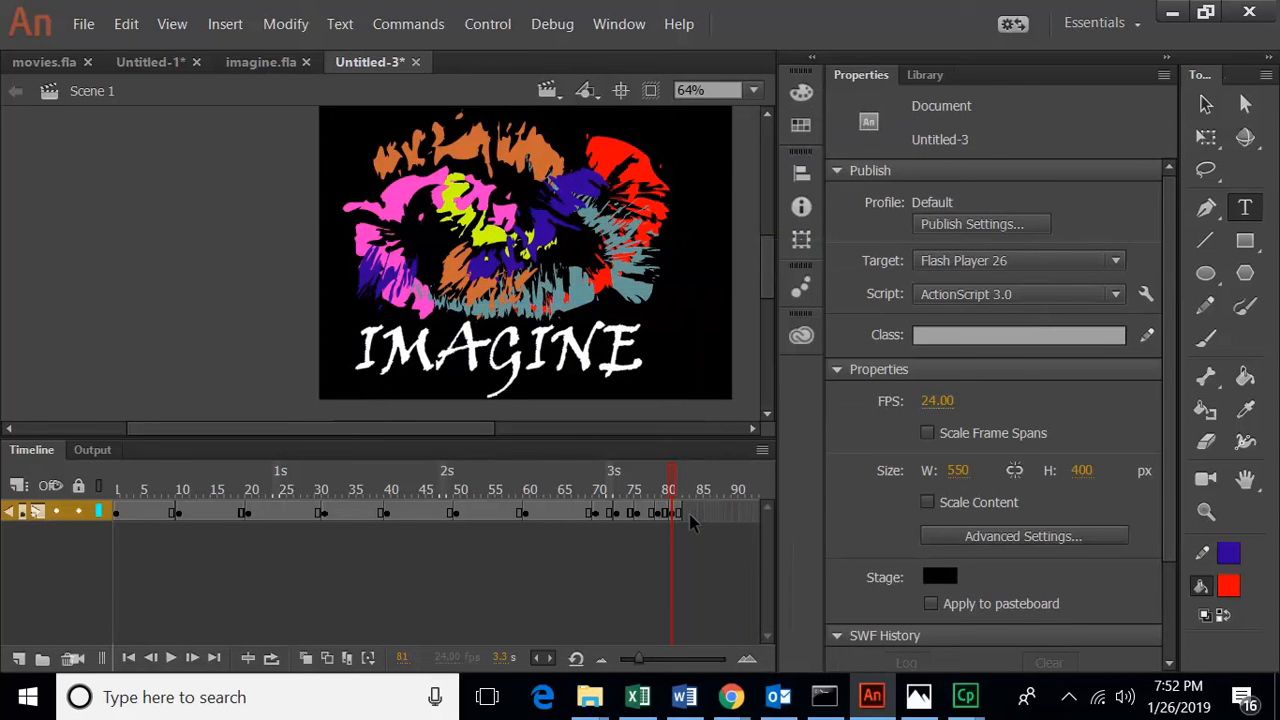
right_click(693, 516)
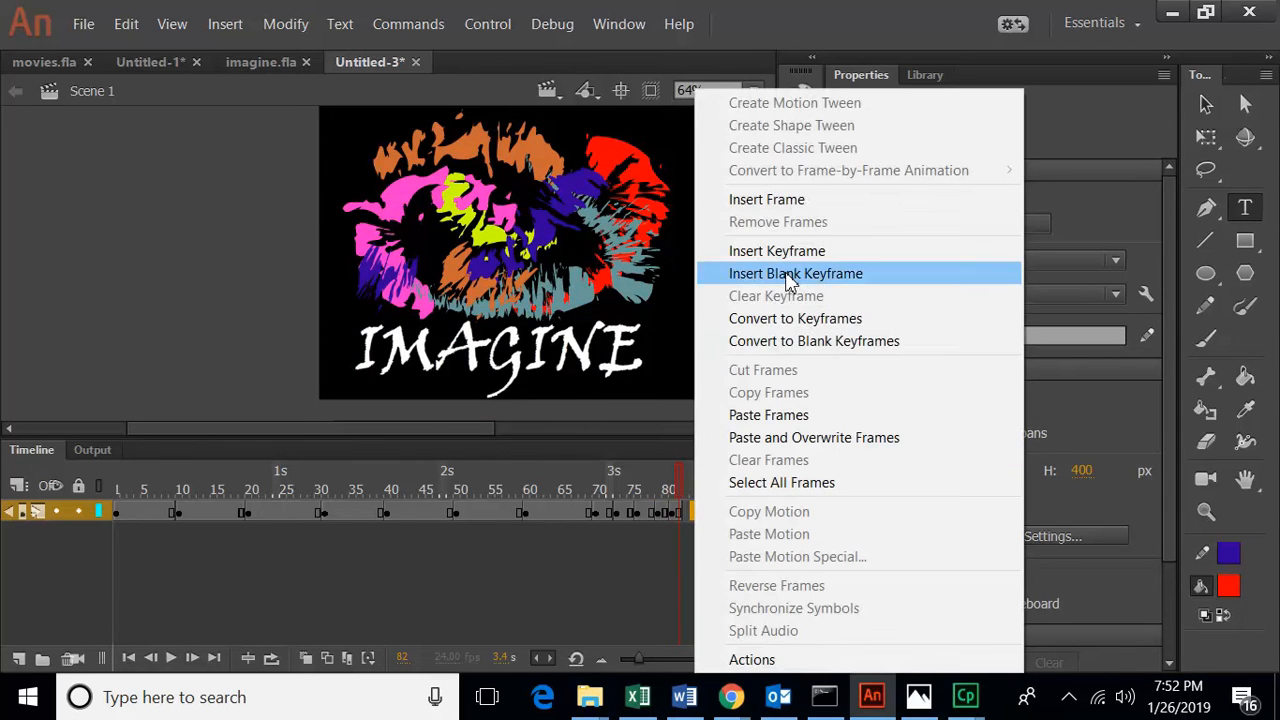
left_click(793, 262)
Step: Move the keyframe at frame 81 back to frame 82
left_click(670, 540)
left_click(690, 513)
left_click(670, 548)
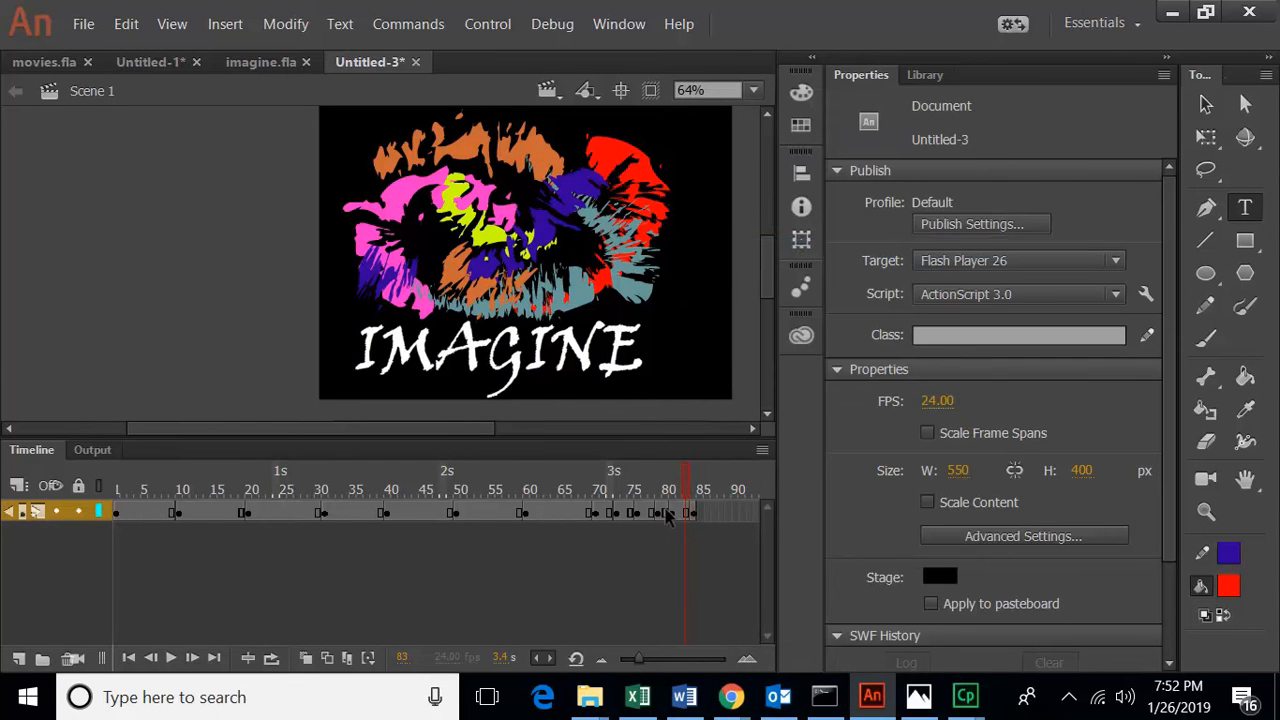
left_click(671, 514)
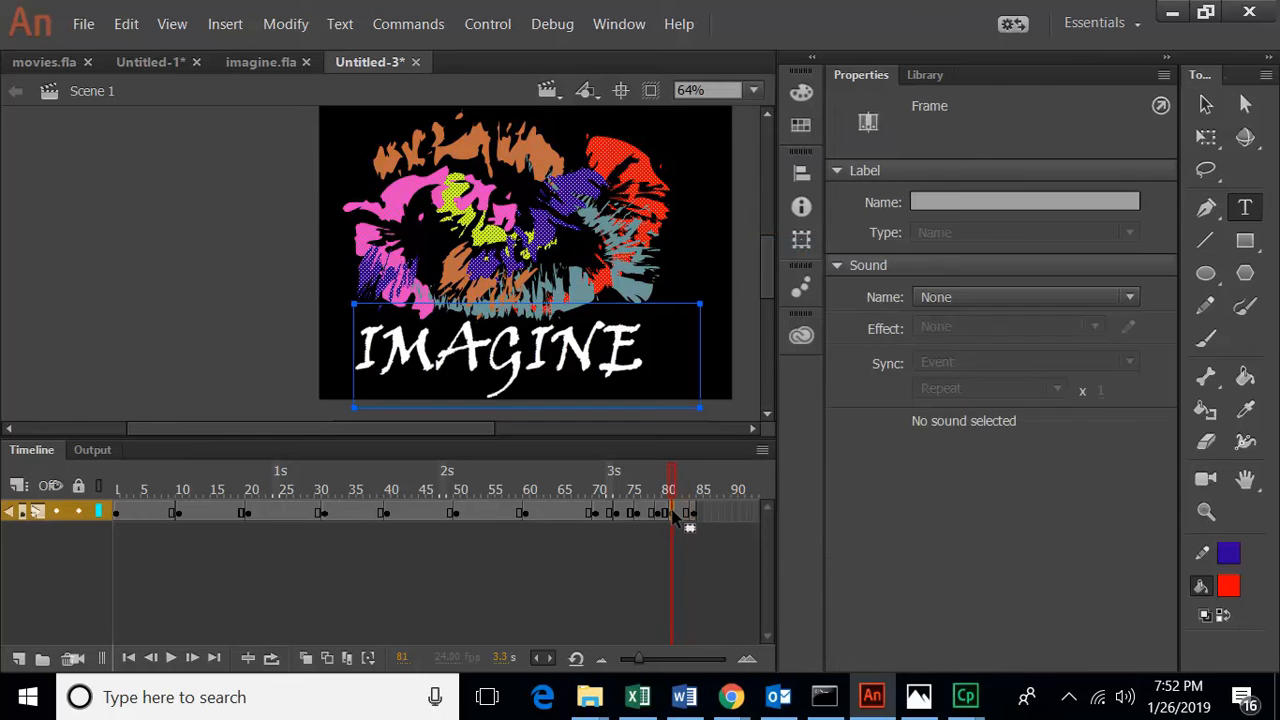
left_click(687, 559)
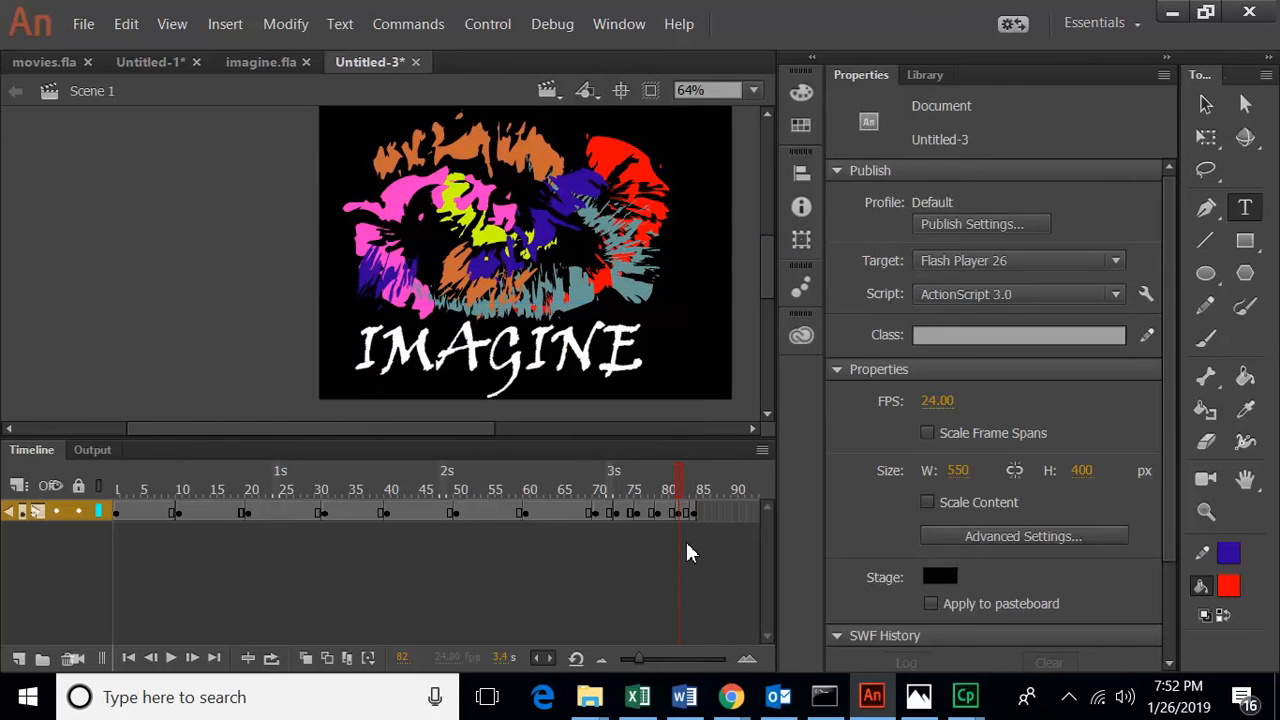
Step: Insert a keyframe at frame 87 of Layer_1
left_click(695, 543)
right_click(710, 513)
left_click(805, 251)
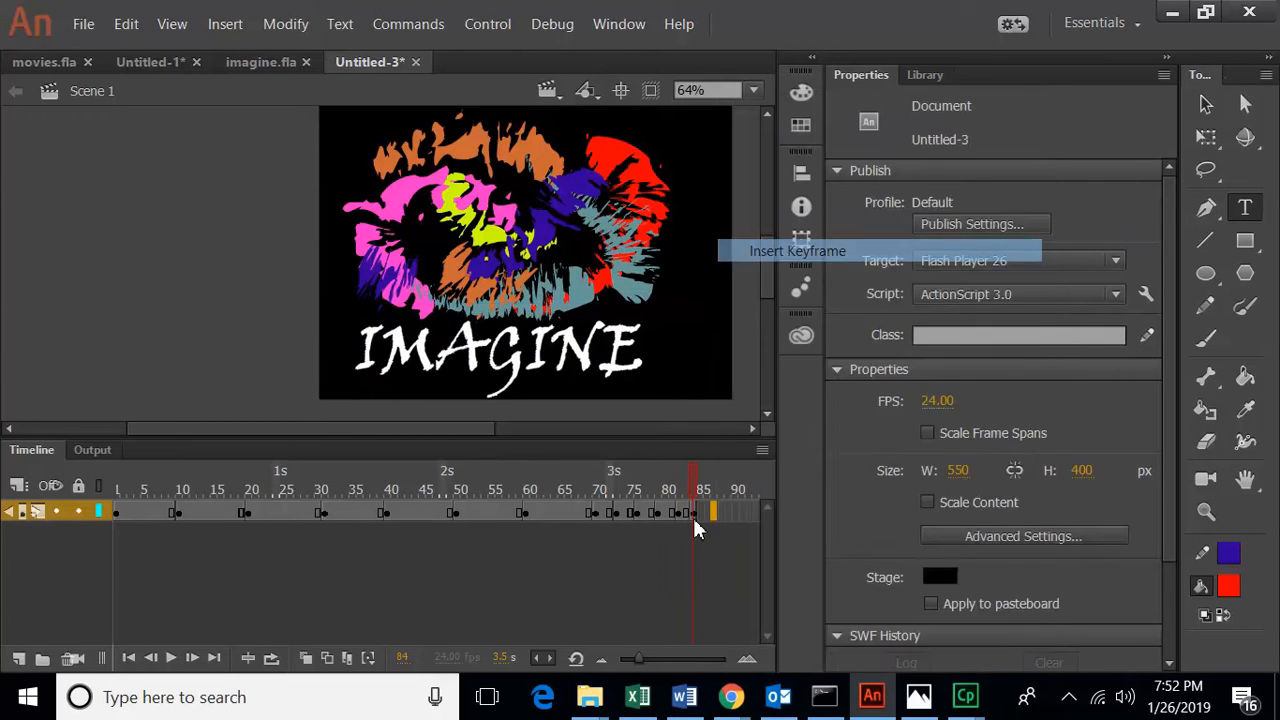
left_click(638, 610)
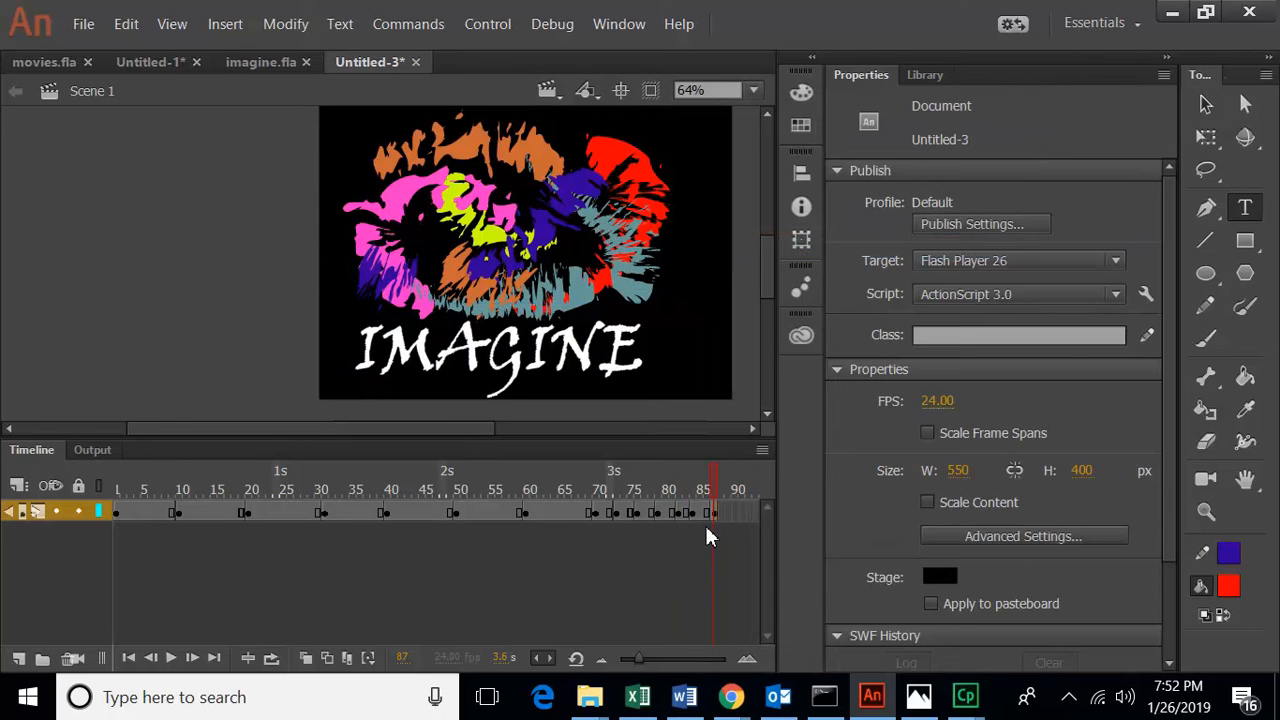
Step: Change the whole IMAGINE text at the frame 73 keyframe to dark red #660000 and compare it with frame 70
left_click(615, 512)
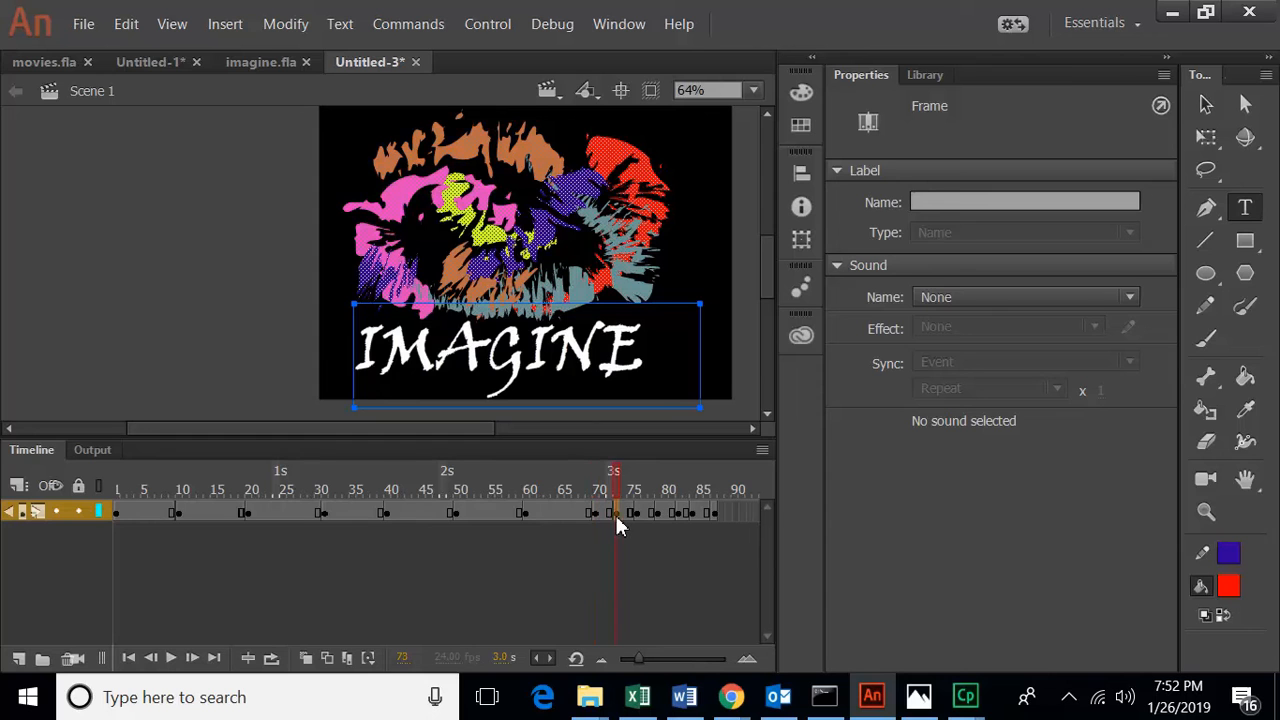
left_click(646, 368)
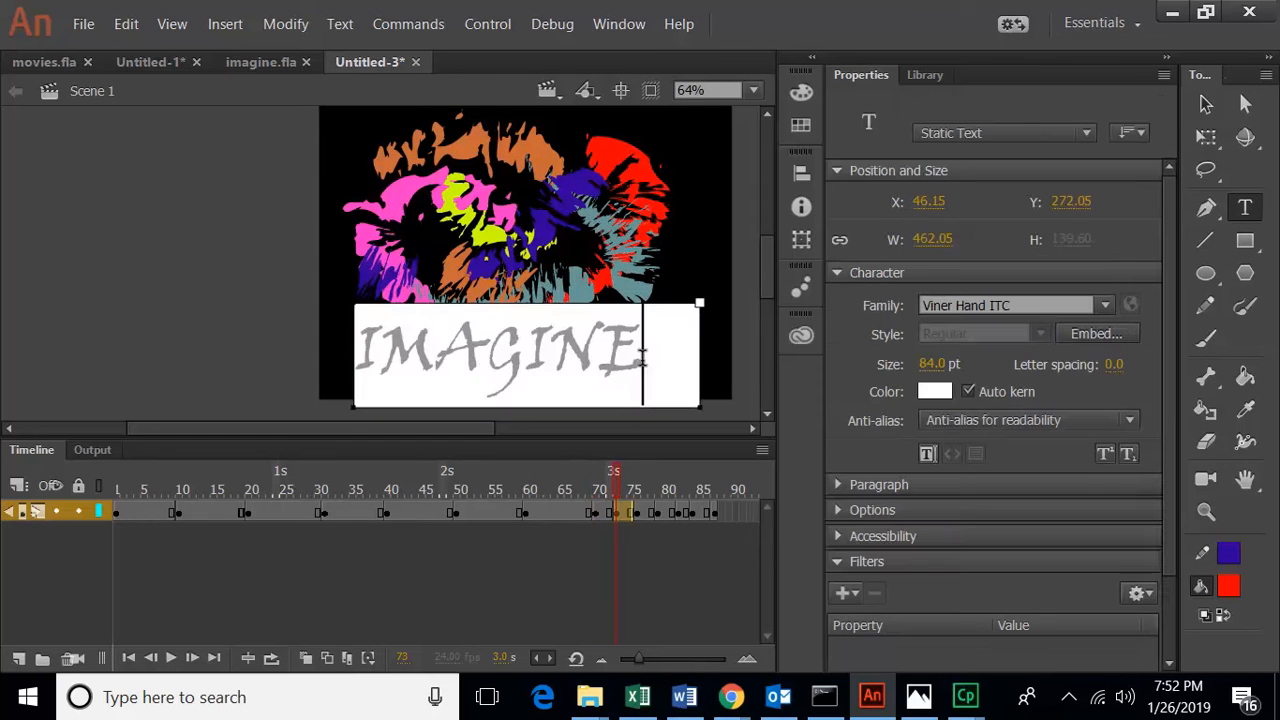
double_click(356, 360)
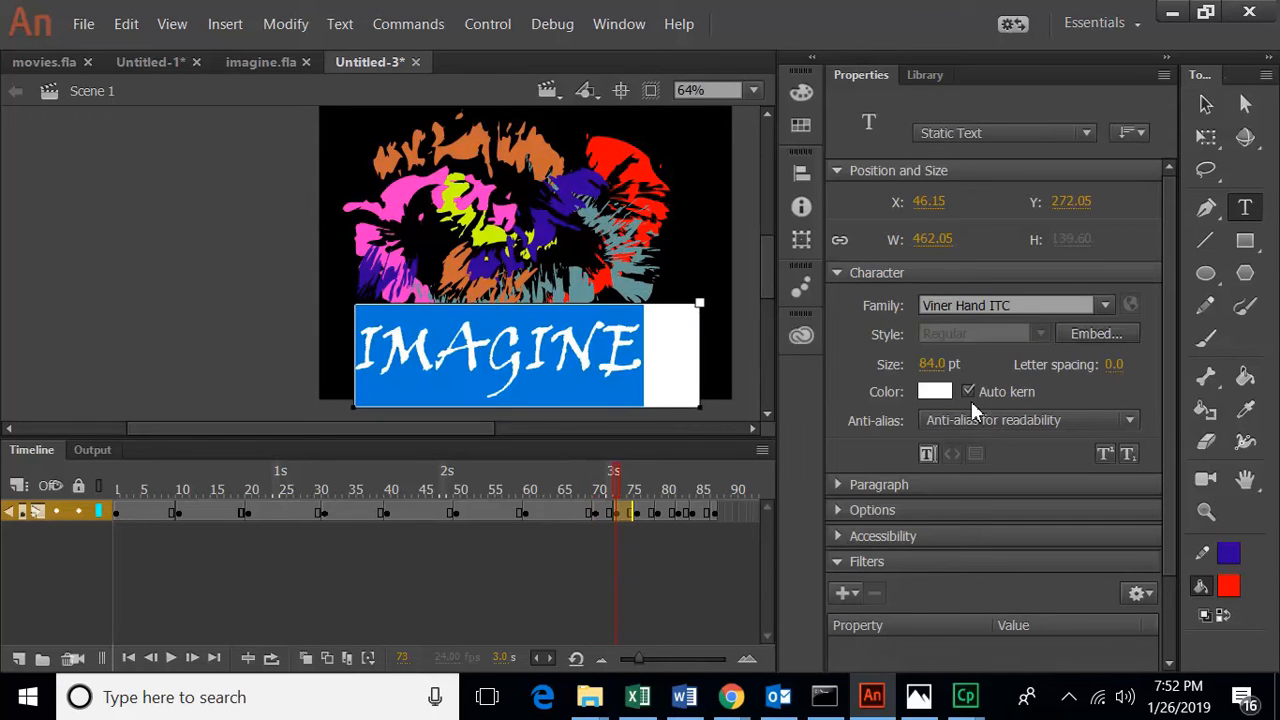
left_click(946, 394)
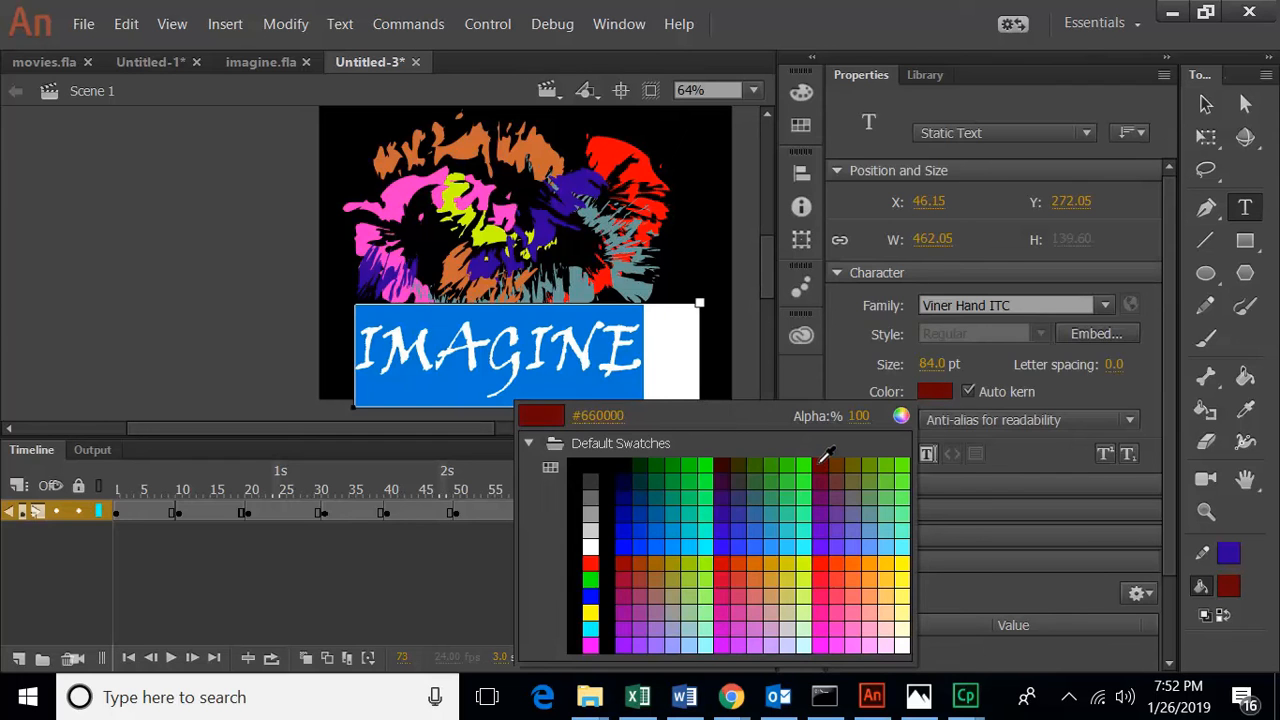
left_click(823, 457)
left_click(596, 549)
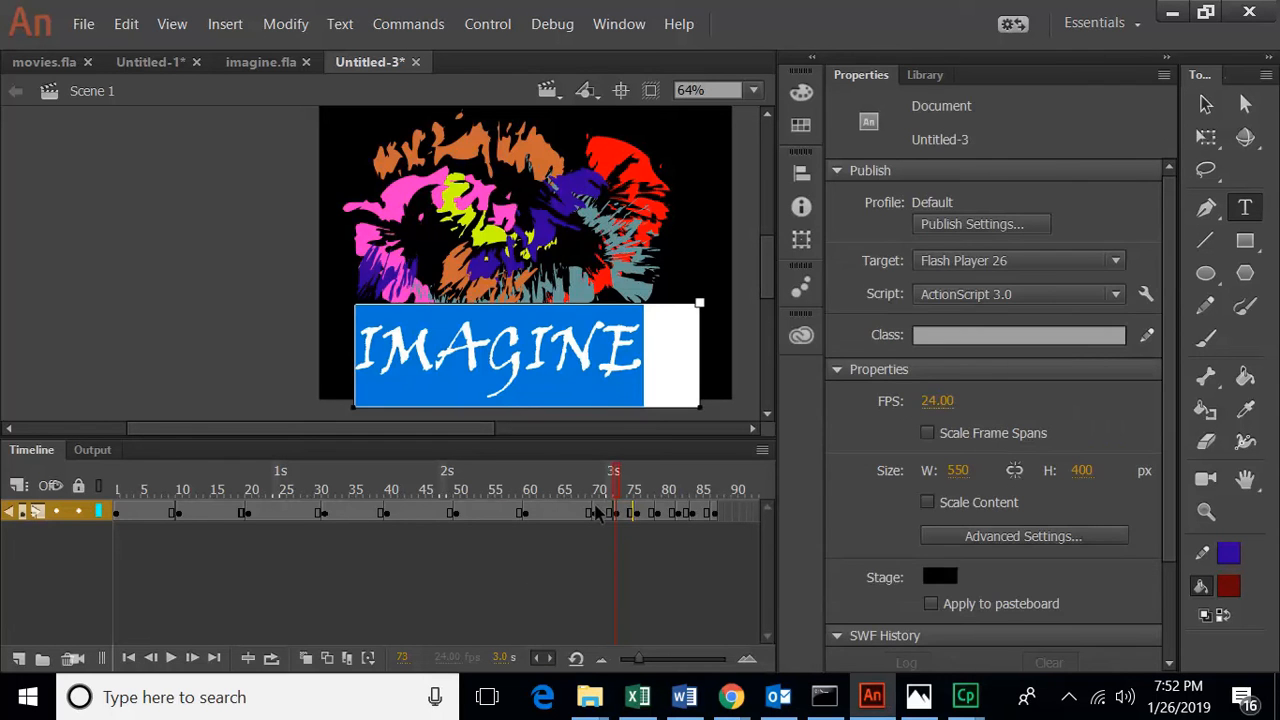
left_click(597, 512)
left_click(618, 514)
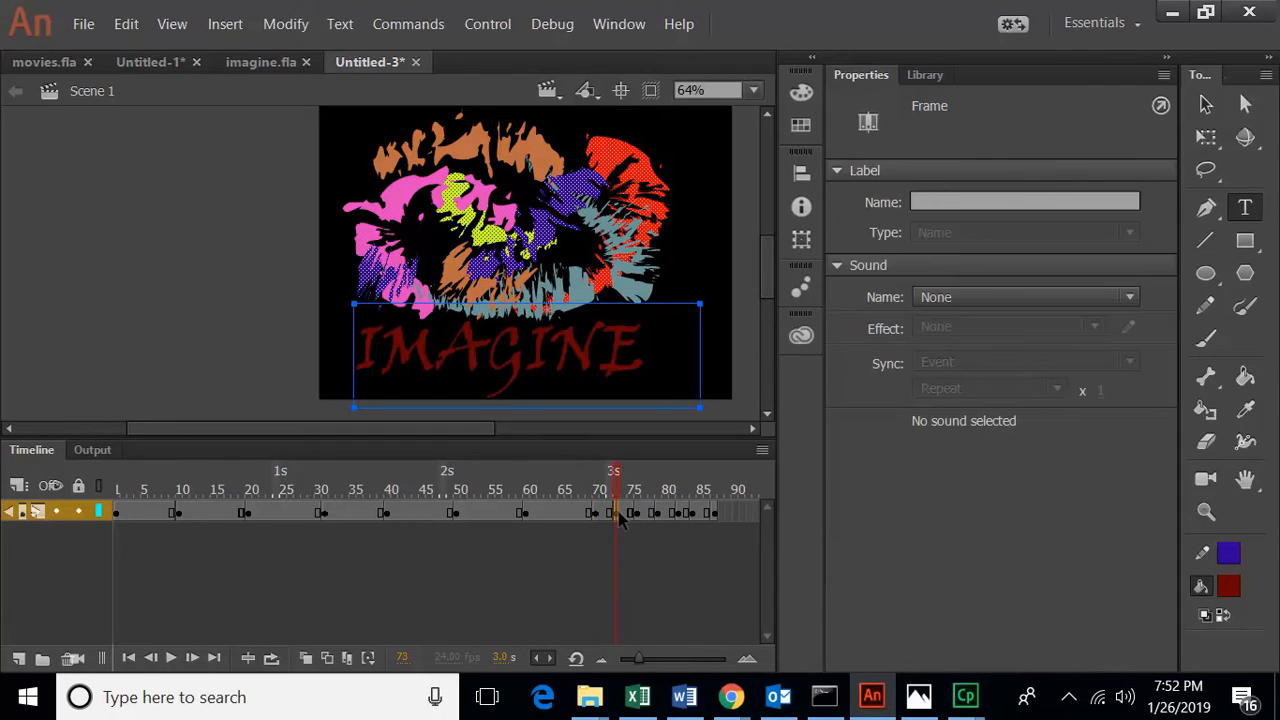
Step: Change the colour of the whole IMAGINE text at the frame 76 keyframe to yellow
left_click(638, 514)
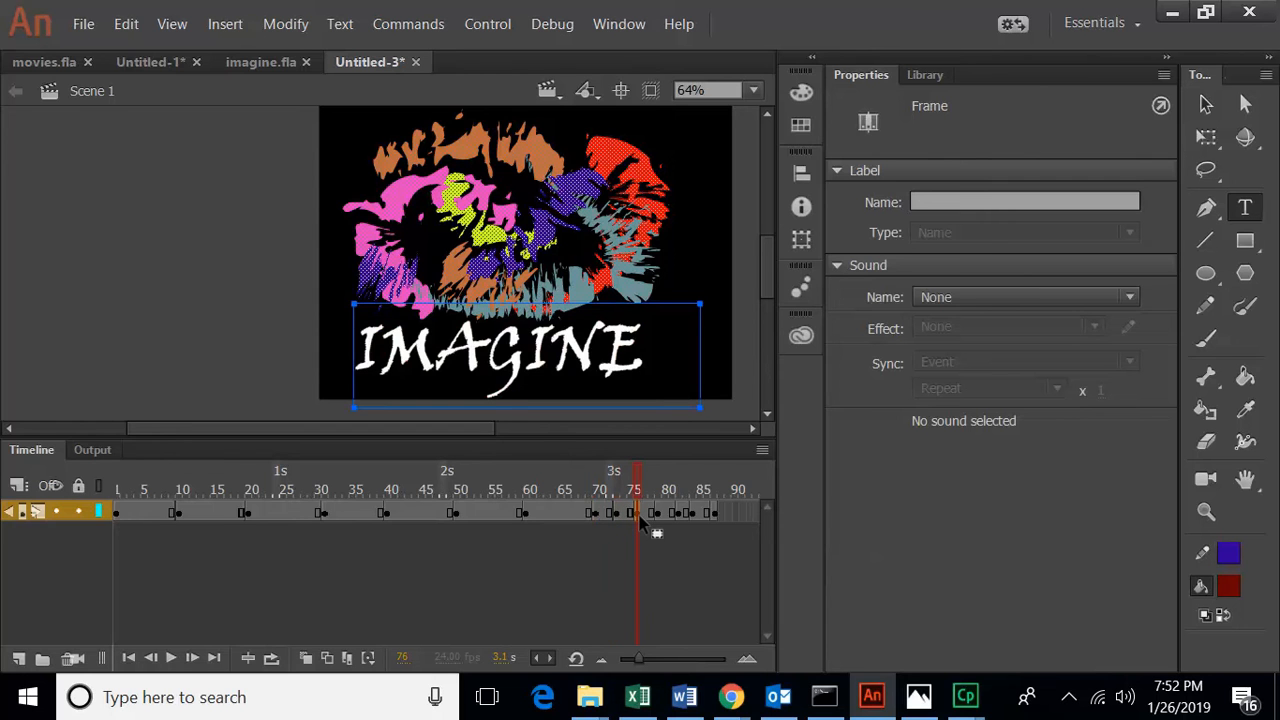
left_click(641, 367)
double_click(655, 351)
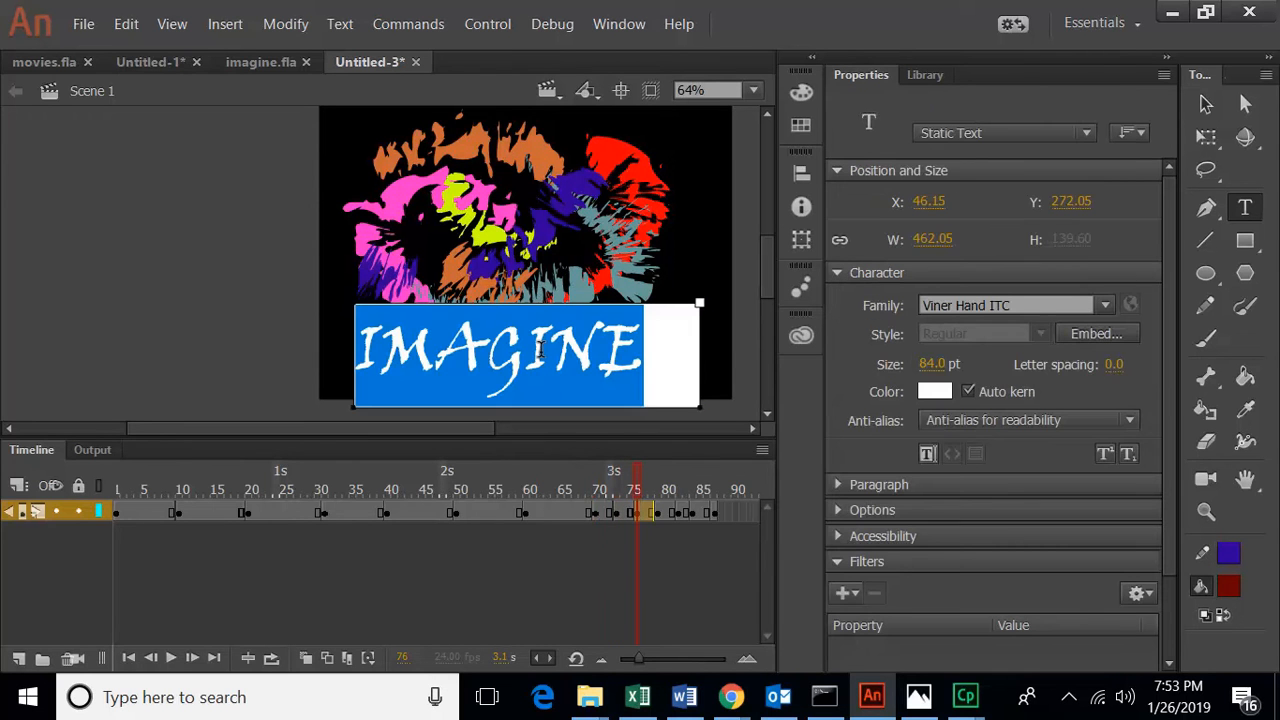
left_click(940, 393)
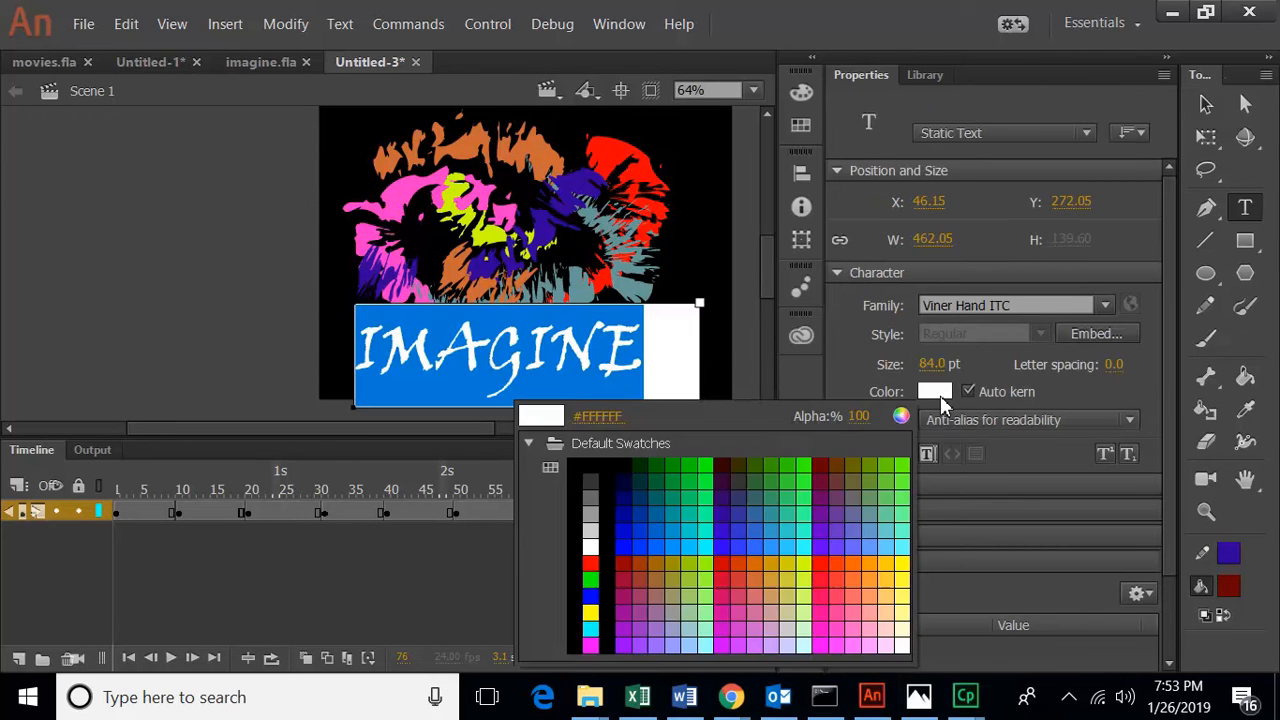
left_click(903, 563)
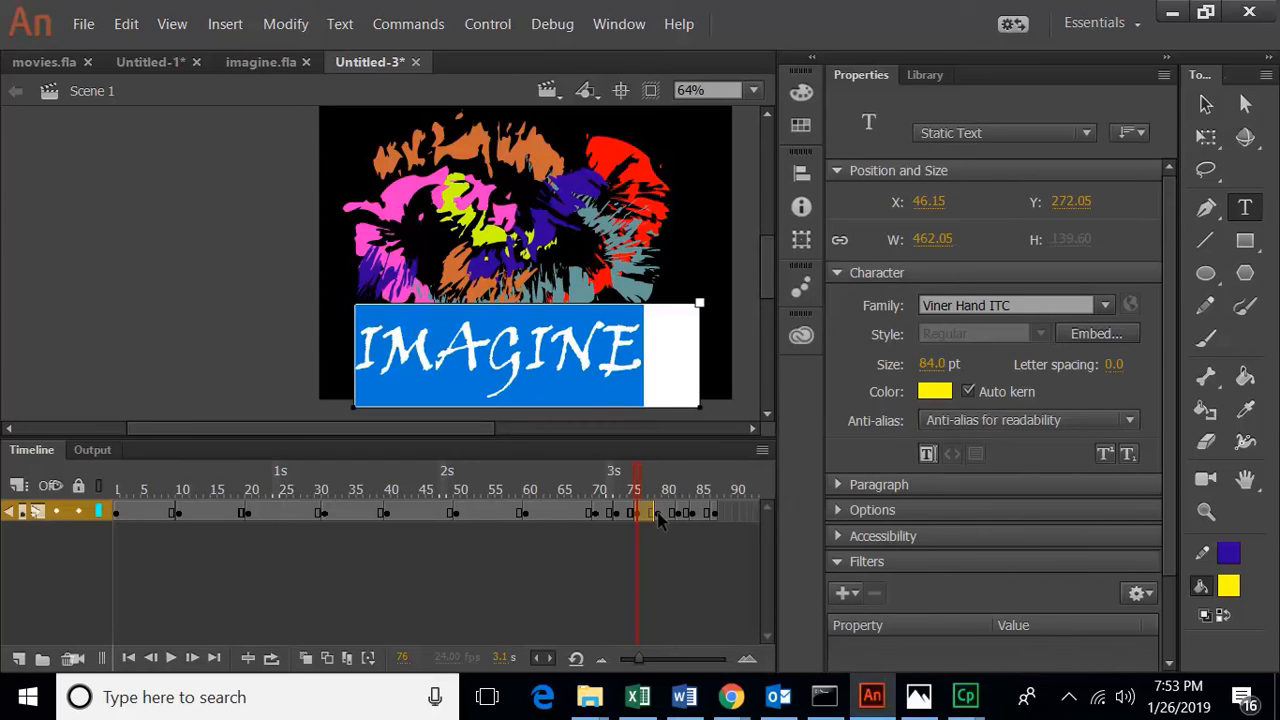
Step: Change the colour of the whole IMAGINE text at the frame 79 keyframe to dark blue
left_click(658, 512)
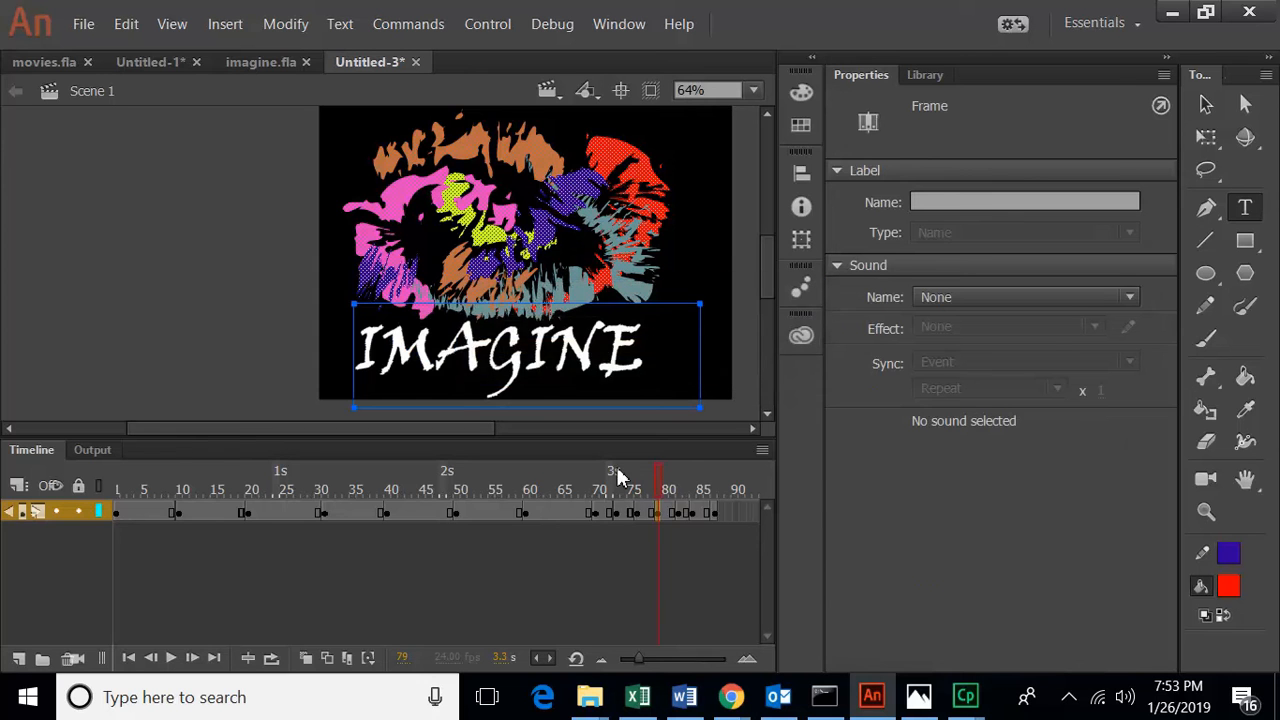
left_click(646, 348)
key("ctrl+a")
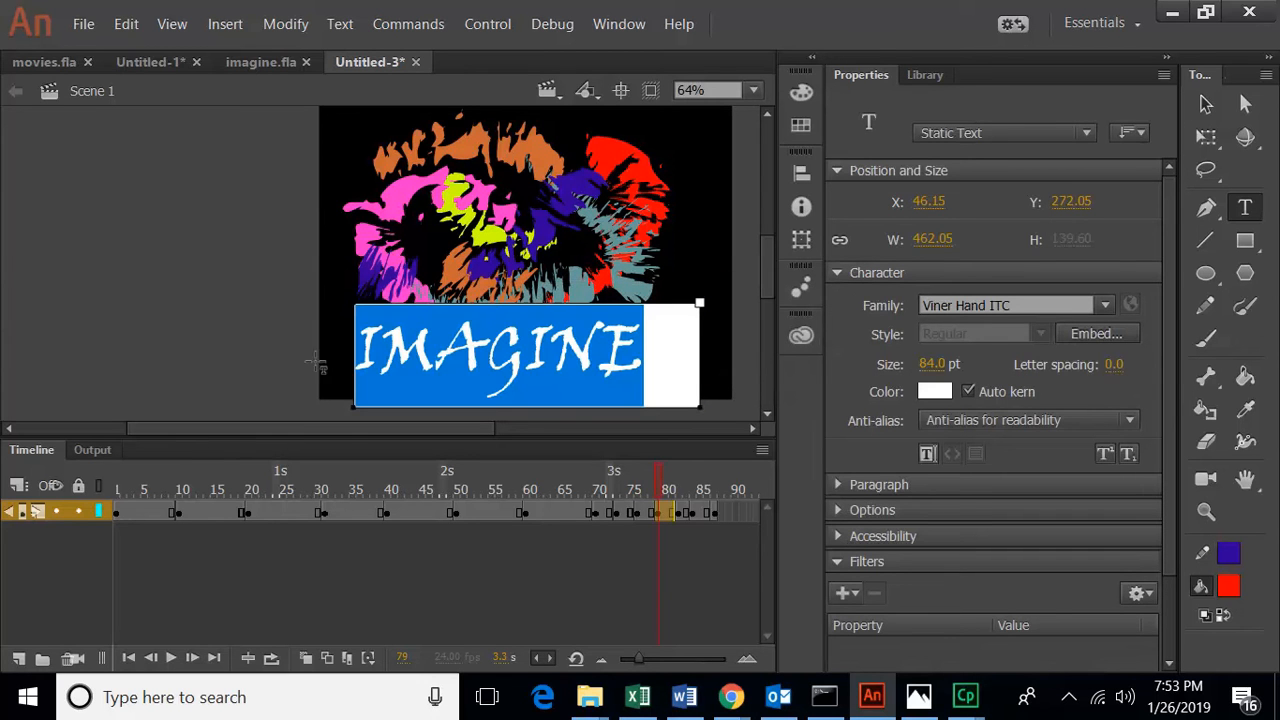
left_click(935, 392)
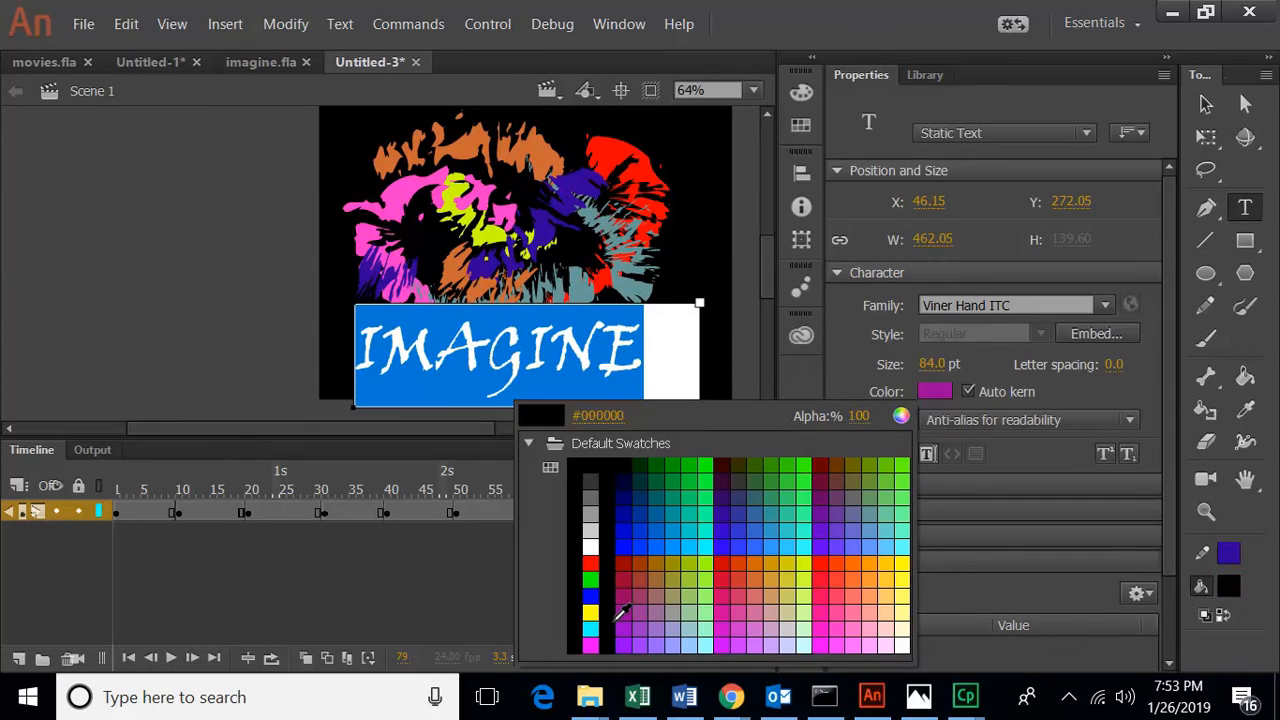
left_click(627, 496)
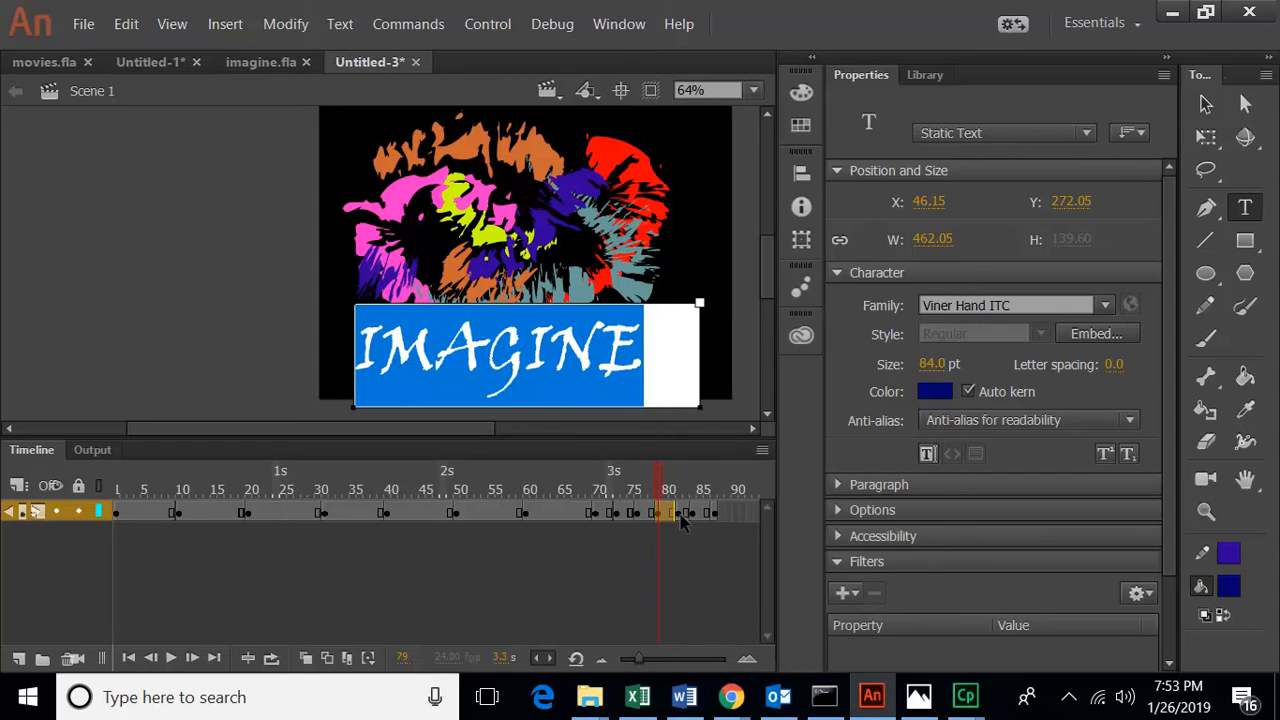
Step: Change the colour of the whole IMAGINE text at the frame 82 keyframe to bright green
left_click(680, 514)
left_click(683, 357)
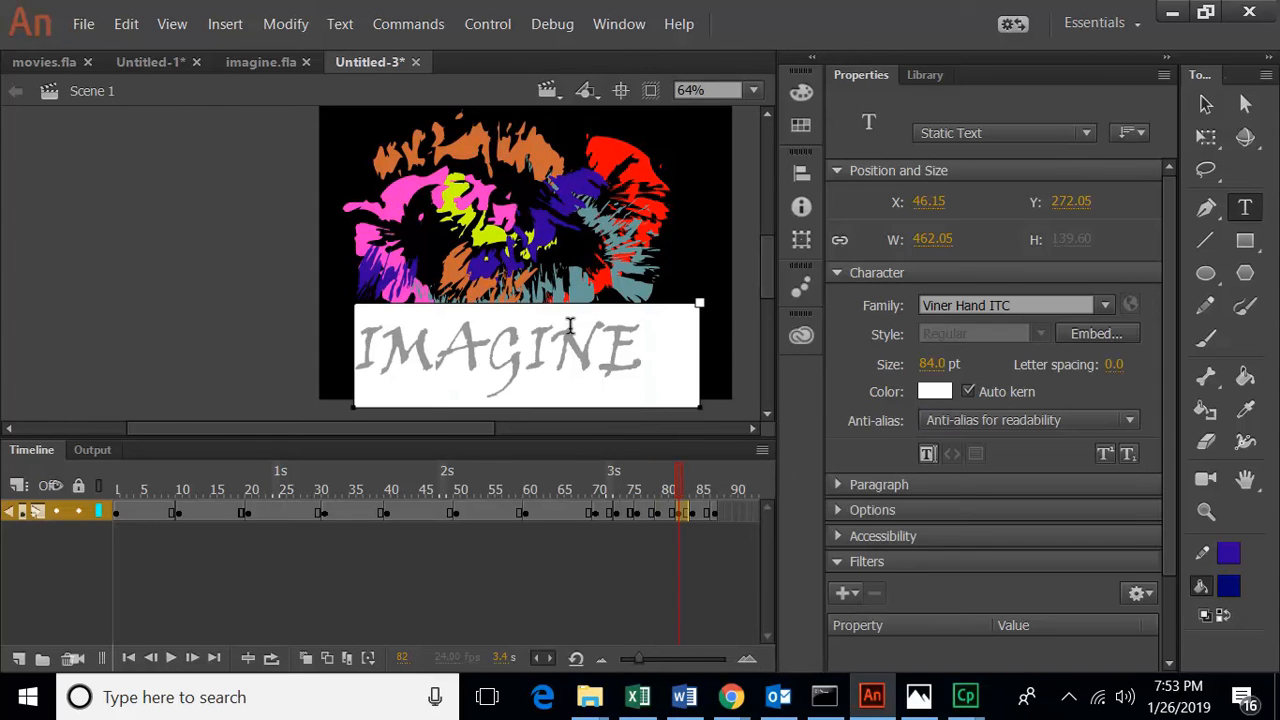
key("ctrl+a")
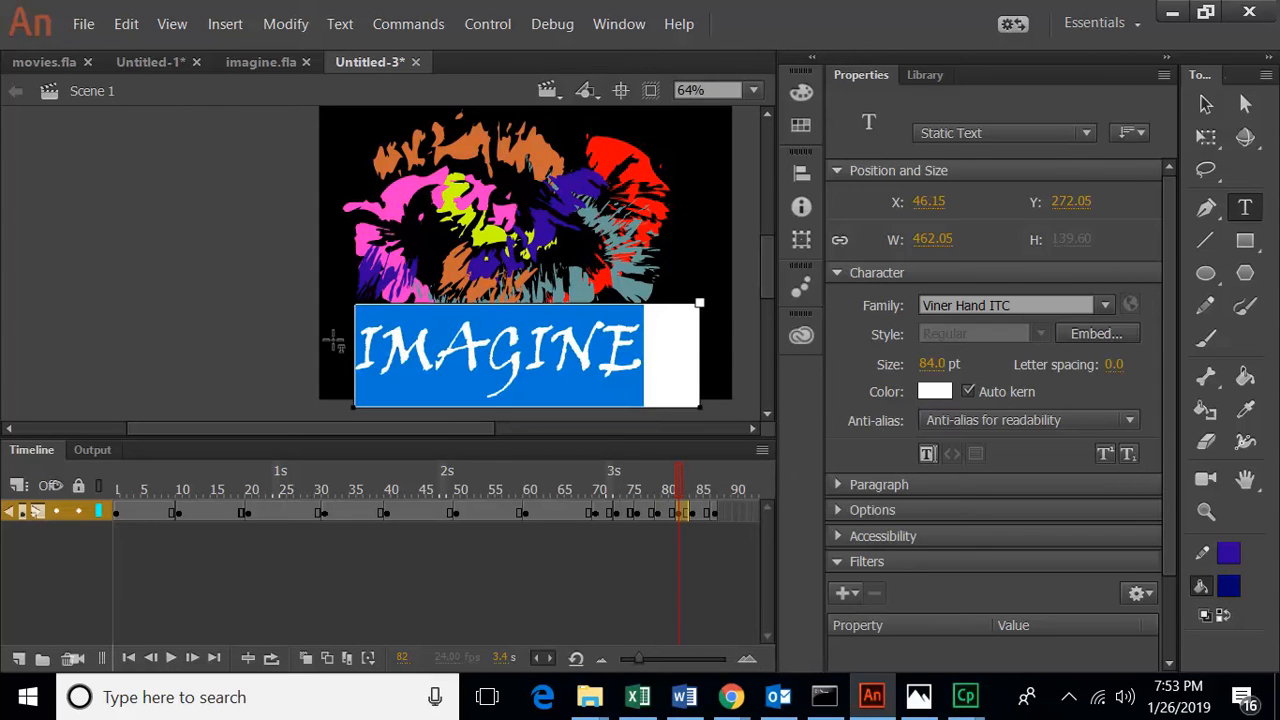
left_click(944, 392)
left_click(898, 465)
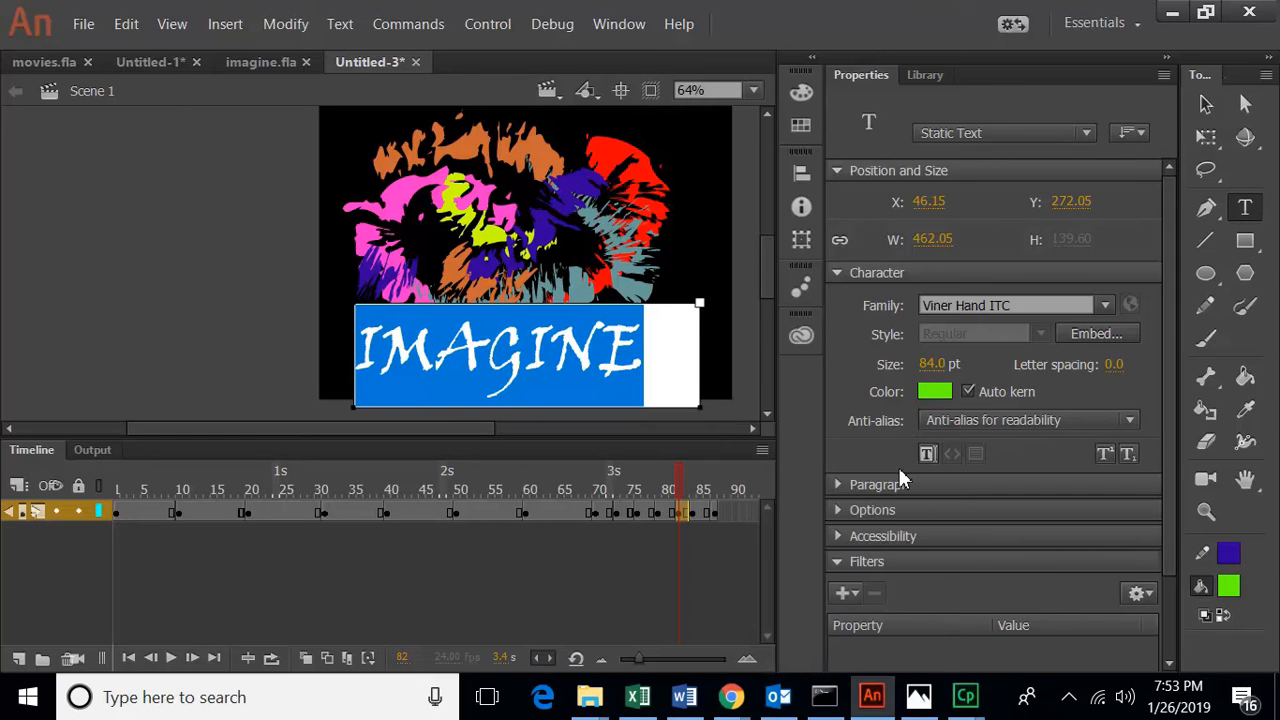
Step: Change the colour of the whole IMAGINE text at the frame 84 keyframe to dark purple
left_click(698, 514)
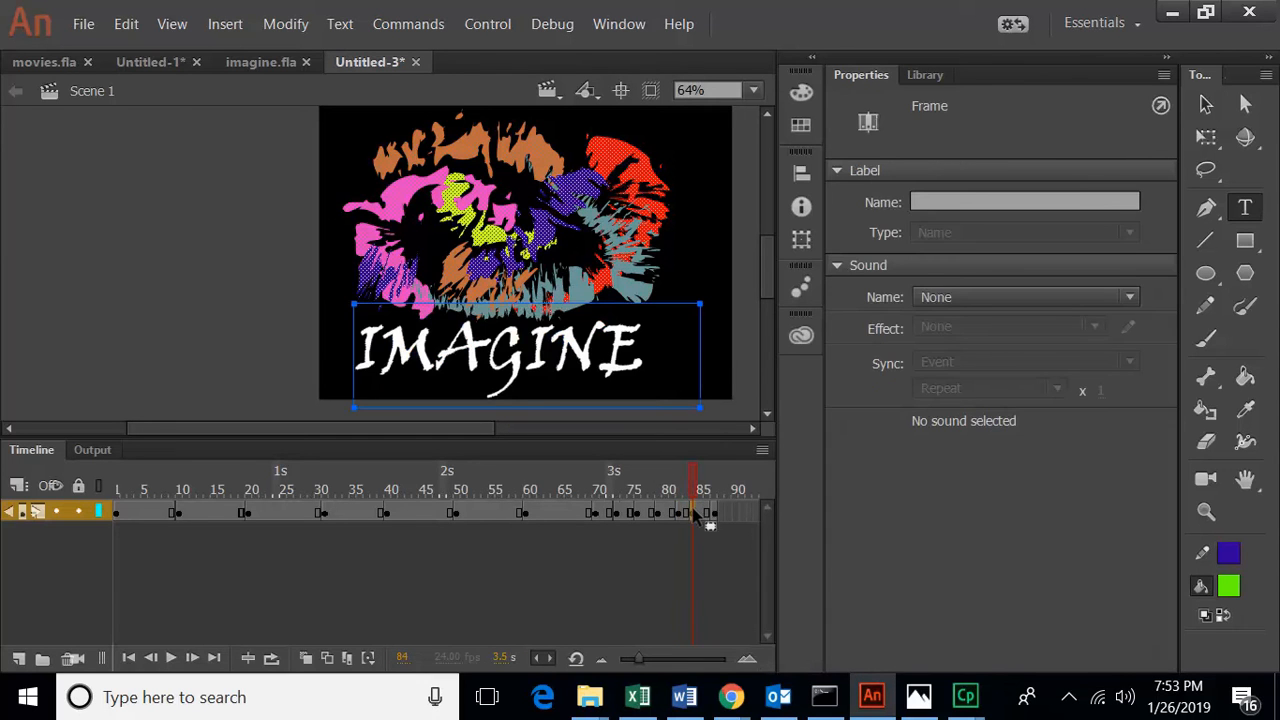
left_click(652, 344)
left_click_drag(652, 344, 340, 340)
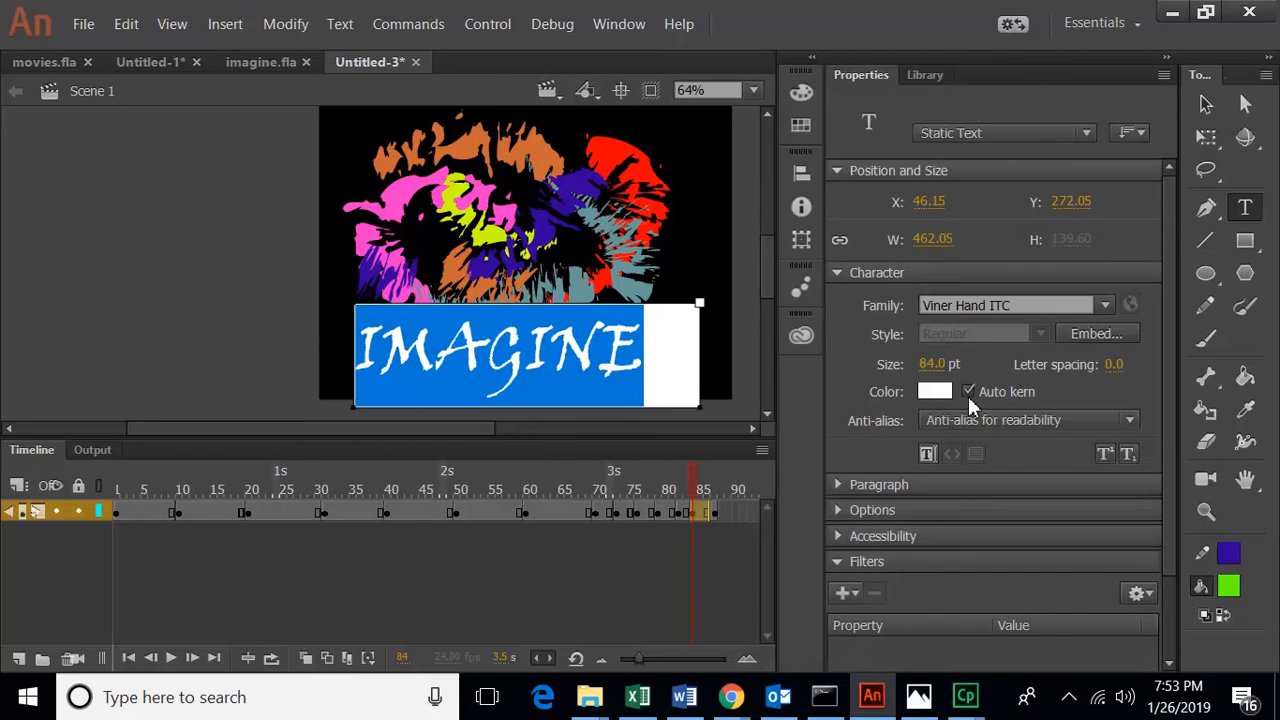
left_click(930, 392)
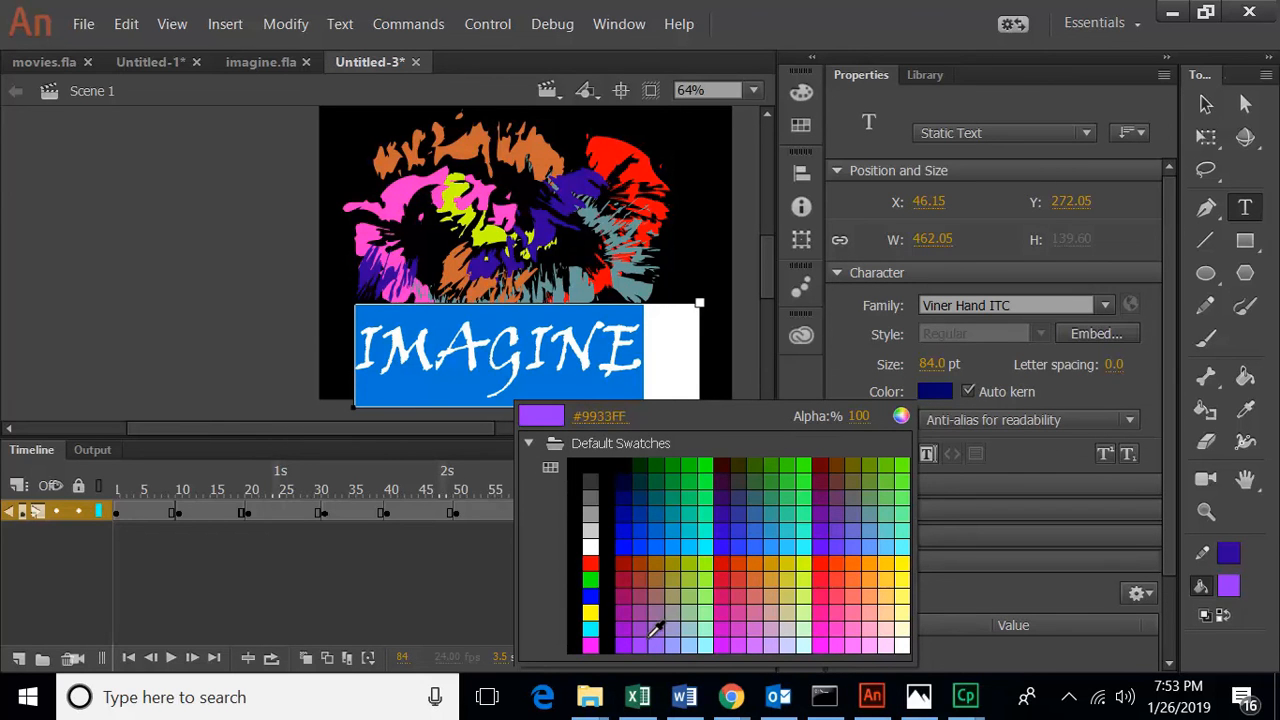
left_click(729, 480)
Step: Play the animation in the timeline to check how the IMAGINE text changes colour up to frame 87
left_click(715, 513)
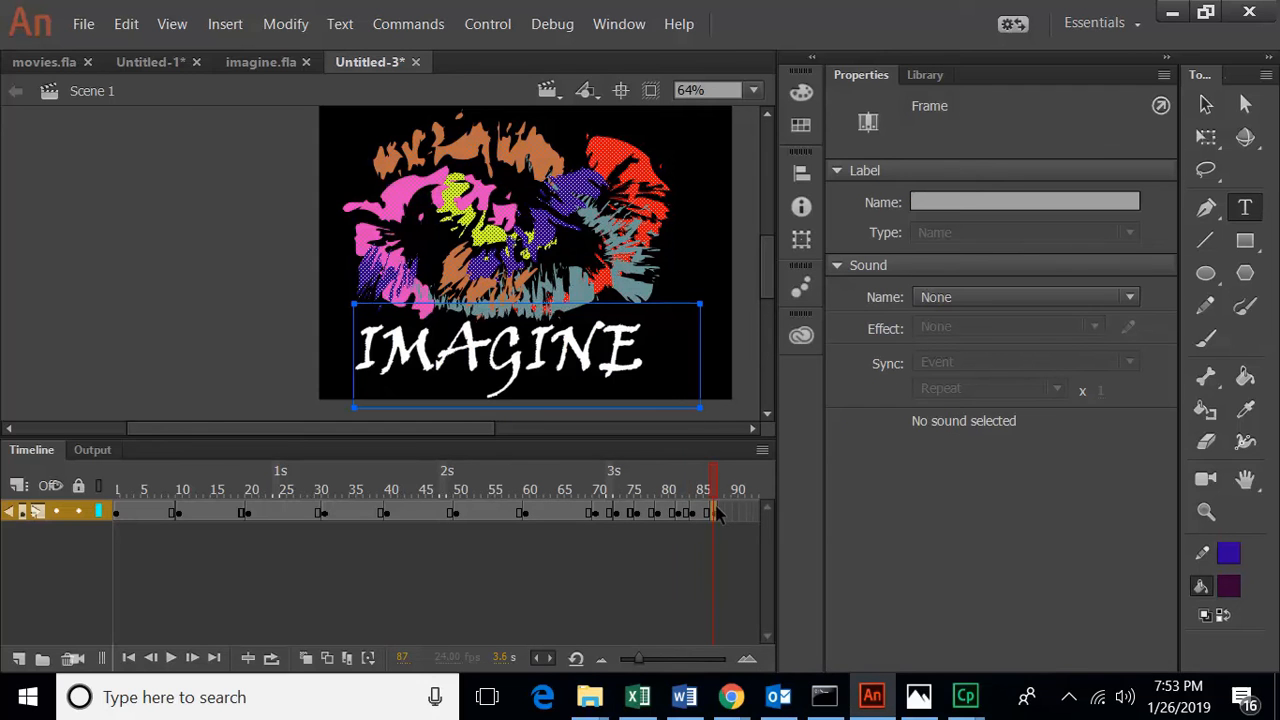
left_click(596, 513)
left_click(469, 493)
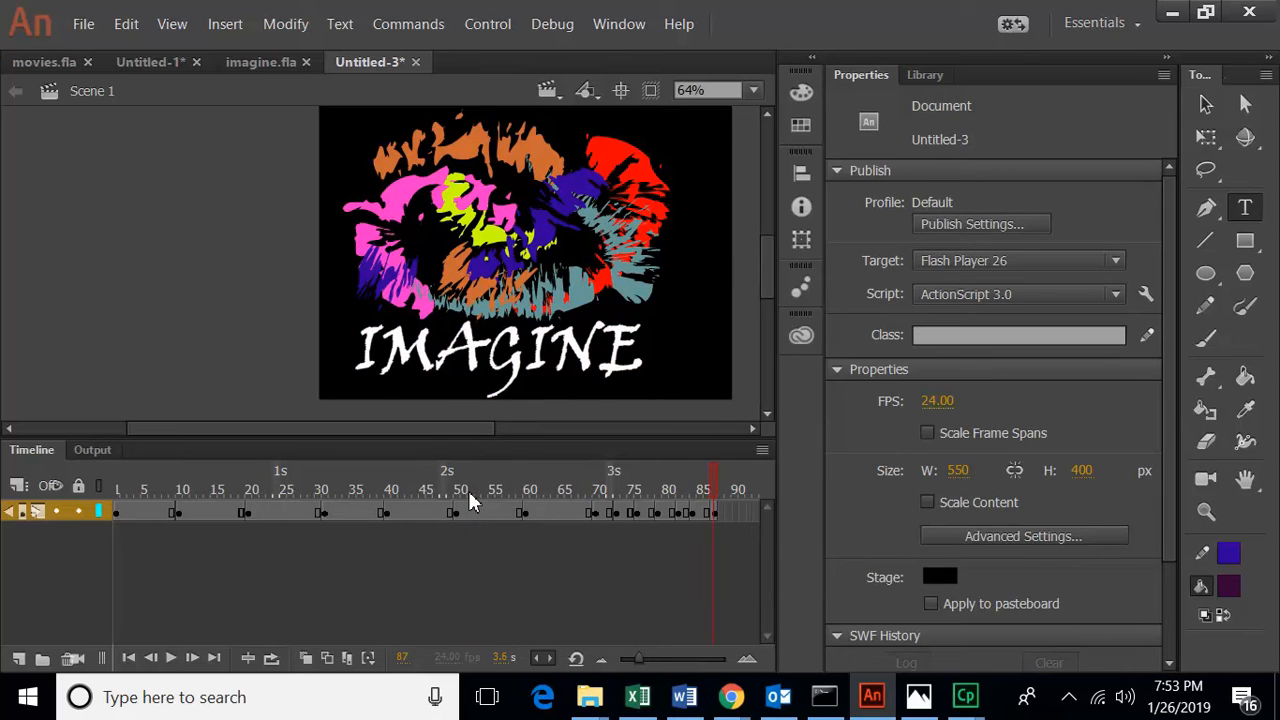
key("Return")
mouse_move(642, 655)
left_mouse_down()
mouse_move(624, 659)
mouse_move(642, 663)
left_mouse_up()
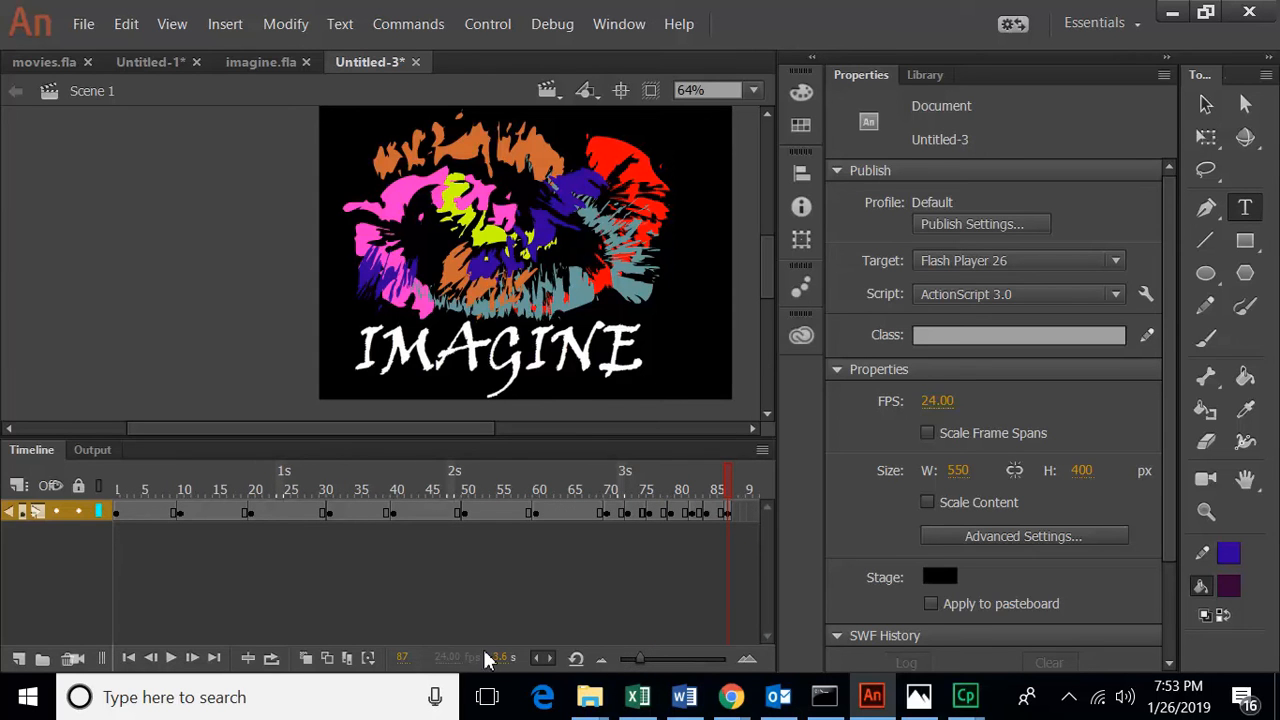
Step: Insert a keyframe at frame 95 that carries on the artwork and white IMAGINE text
left_click(549, 659)
left_click(549, 659)
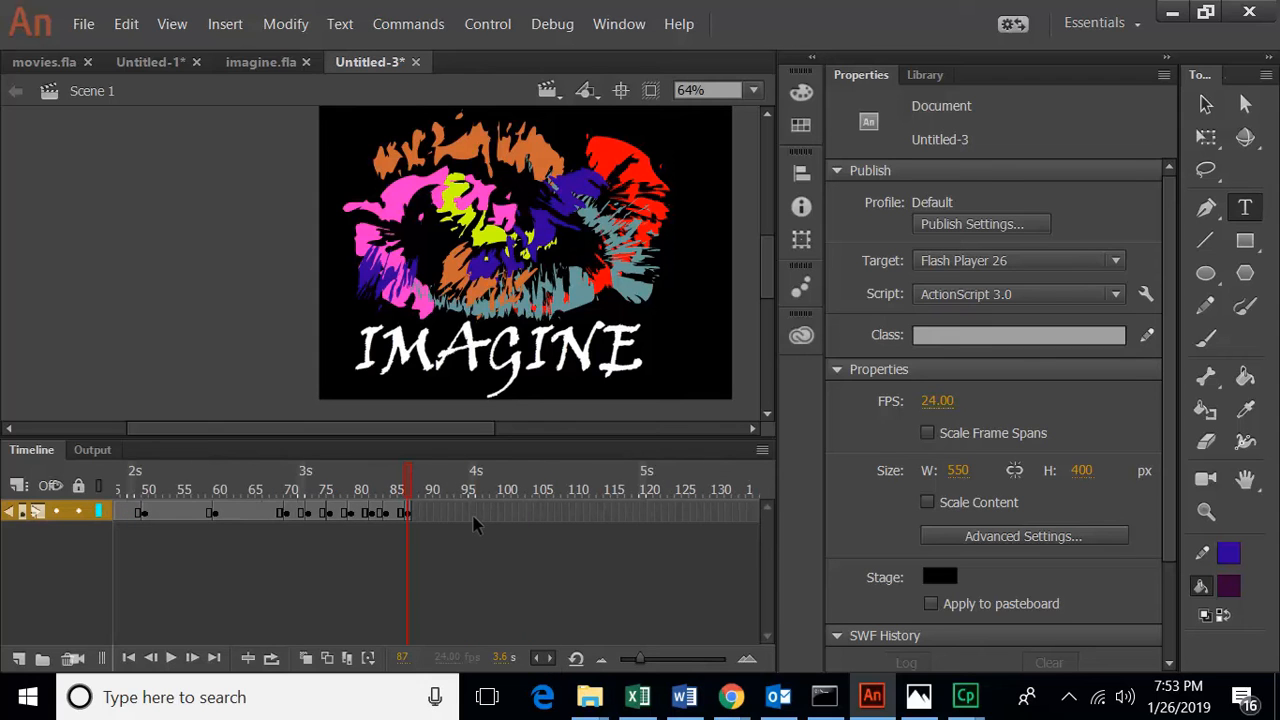
left_click(434, 512)
right_click(467, 516)
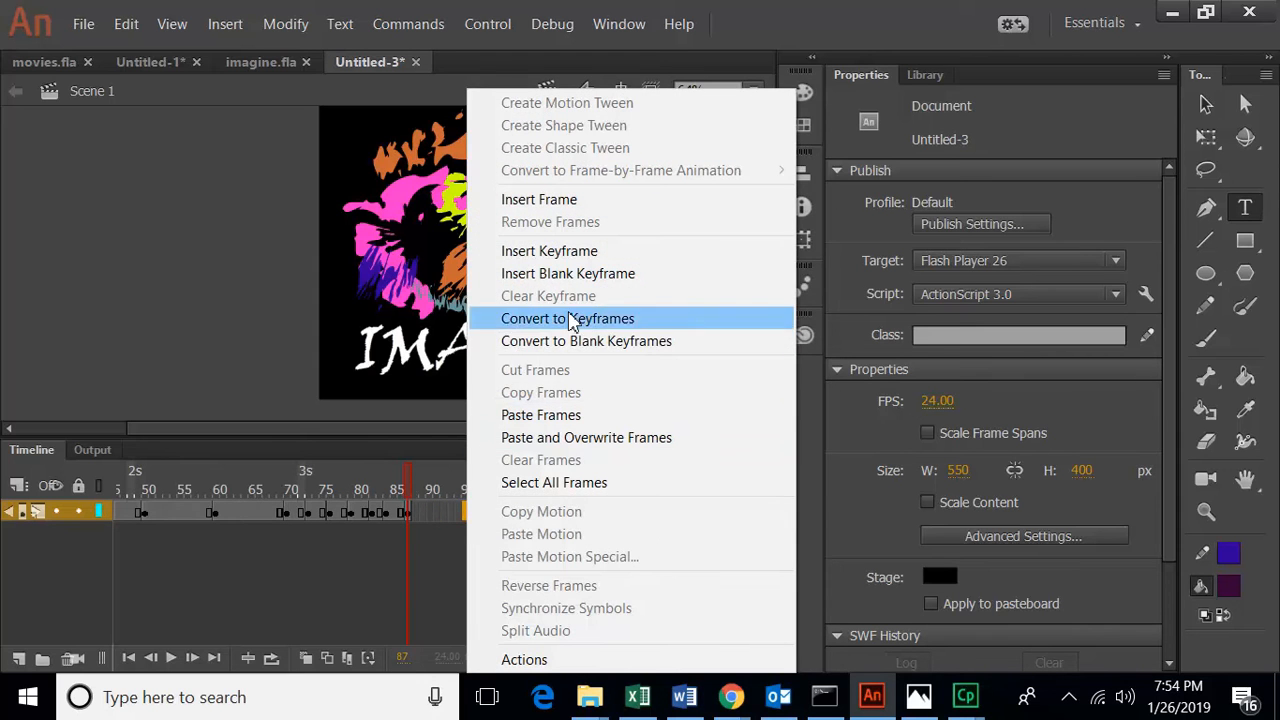
left_click(562, 252)
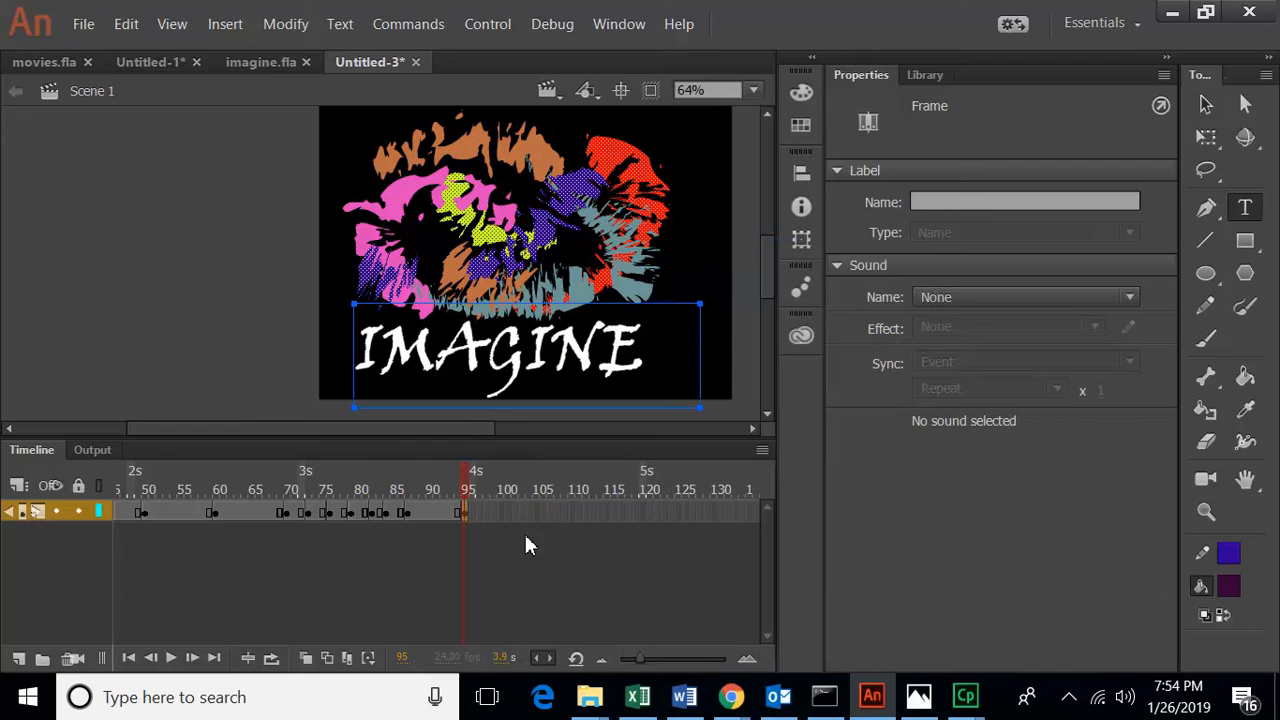
Step: Insert a blank keyframe at frame 98 so the stage goes black there
left_click(479, 520)
right_click(479, 520)
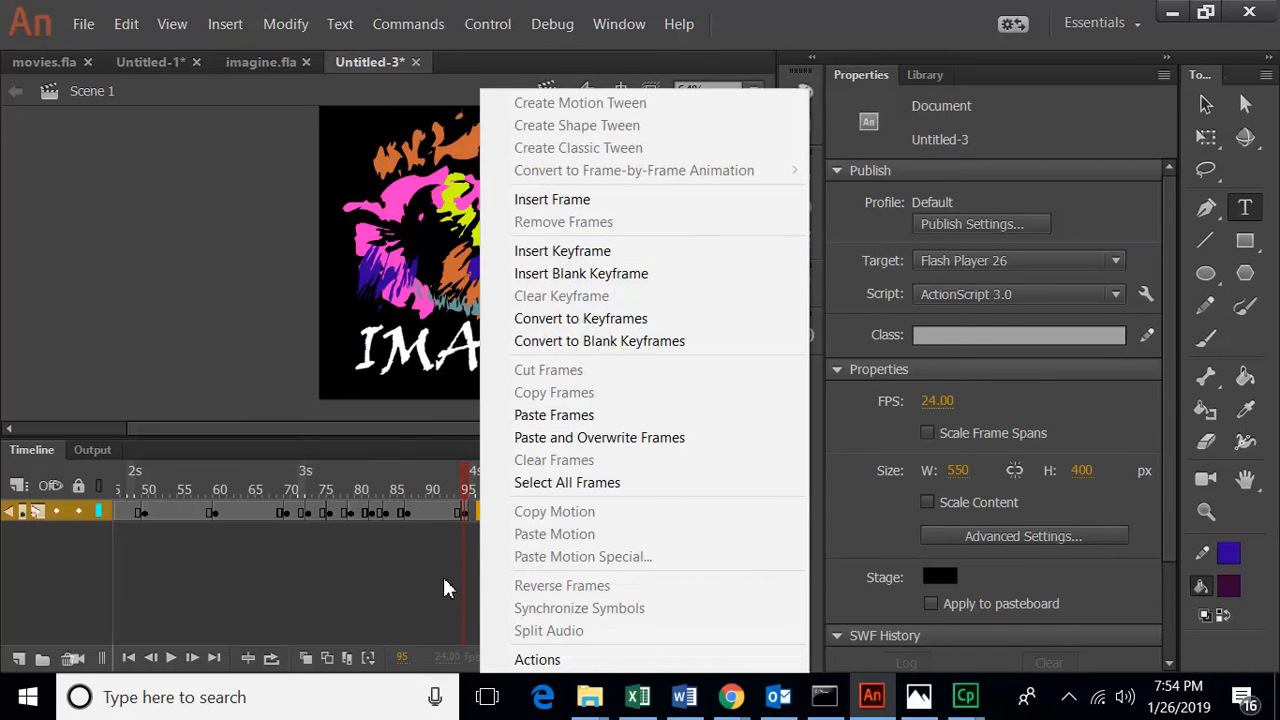
left_click(483, 527)
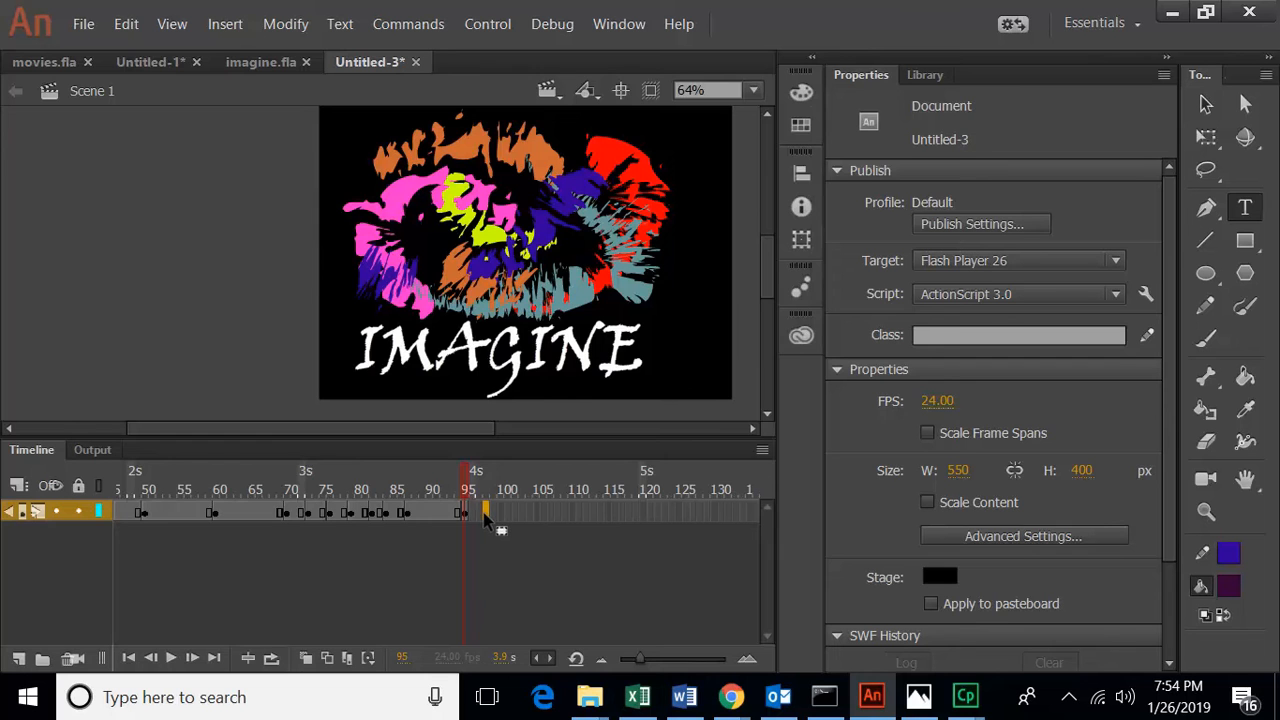
right_click(489, 522)
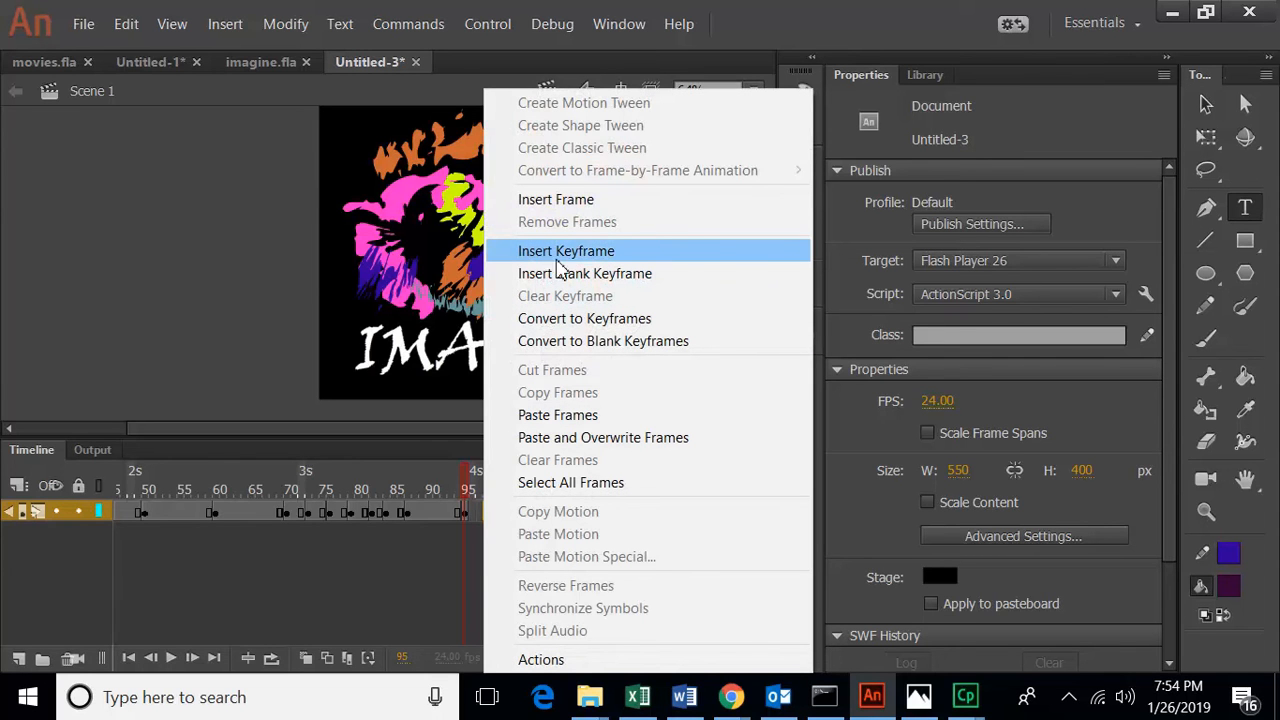
left_click(652, 277)
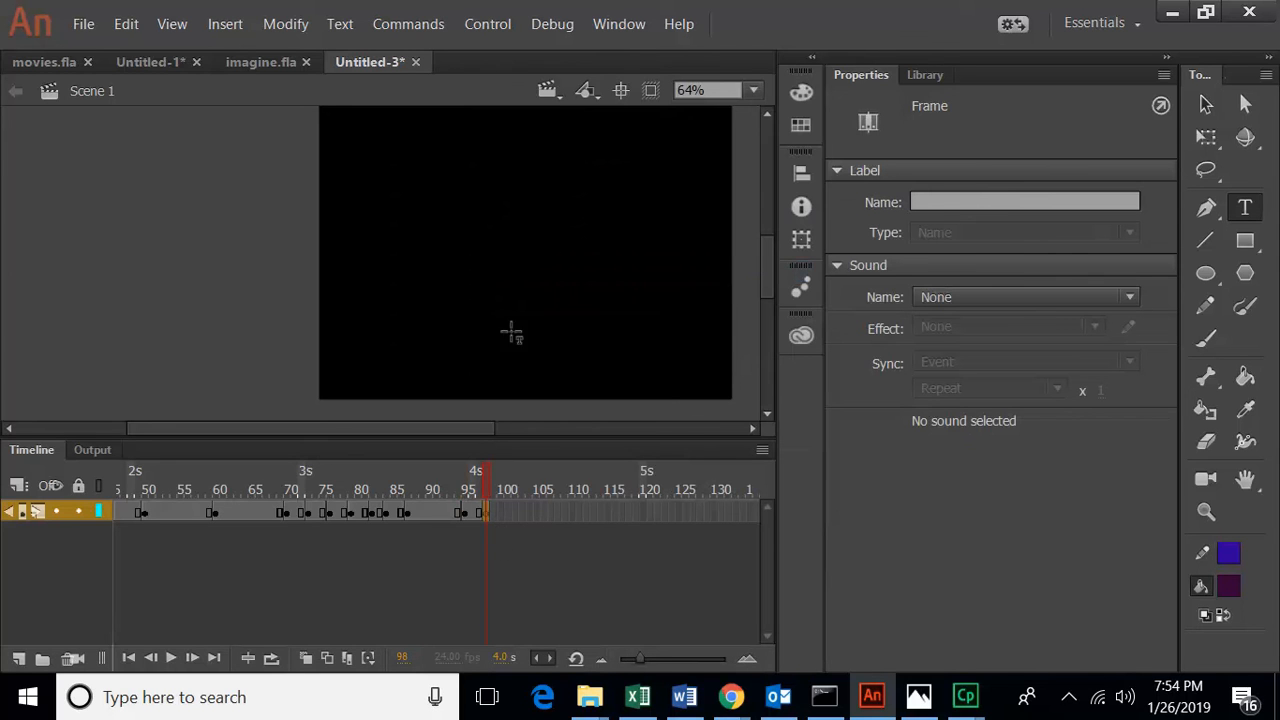
Step: Select the frames from the frame 95 keyframe to the blank keyframe at frame 98 and copy them
left_click(466, 513)
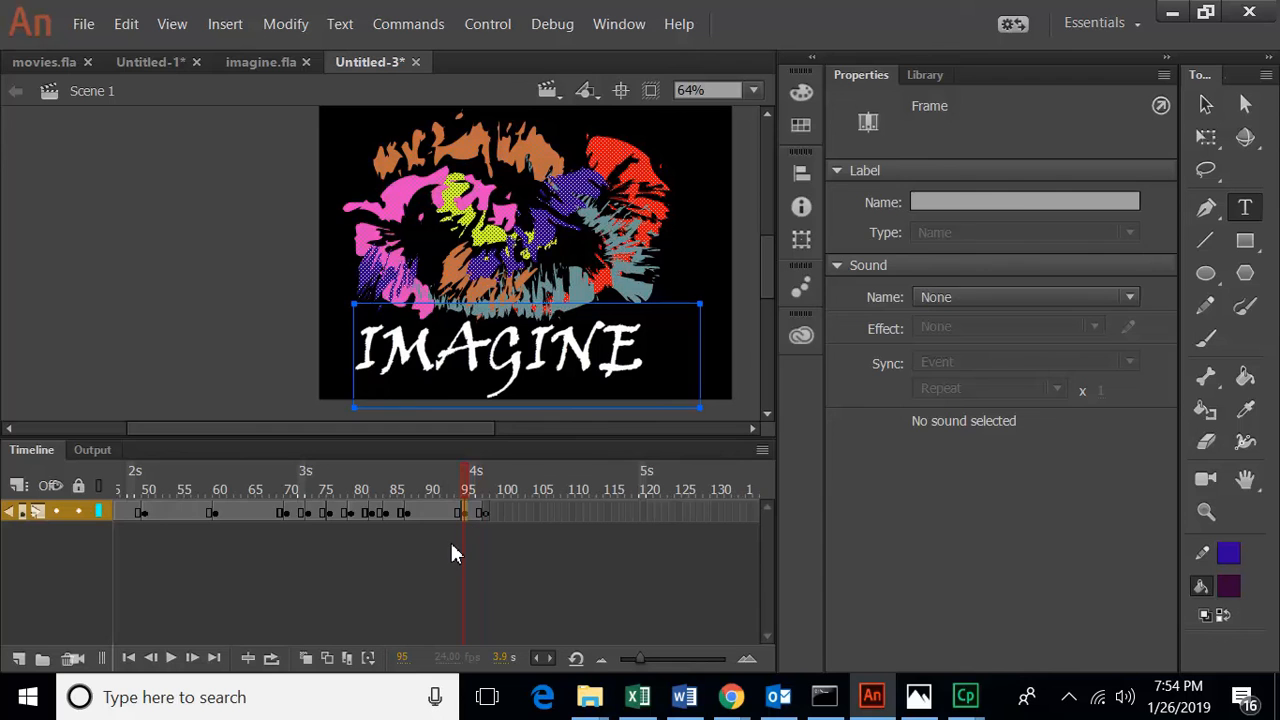
left_click(490, 514)
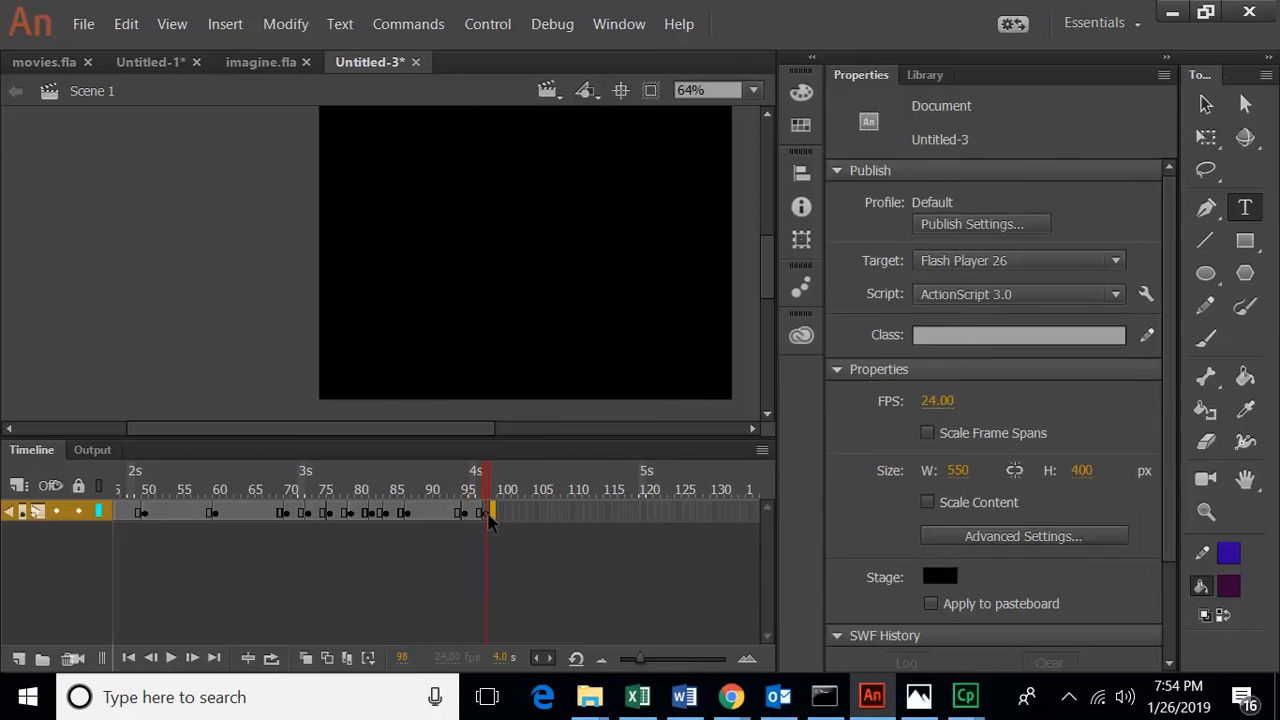
left_click_drag(466, 513, 493, 510)
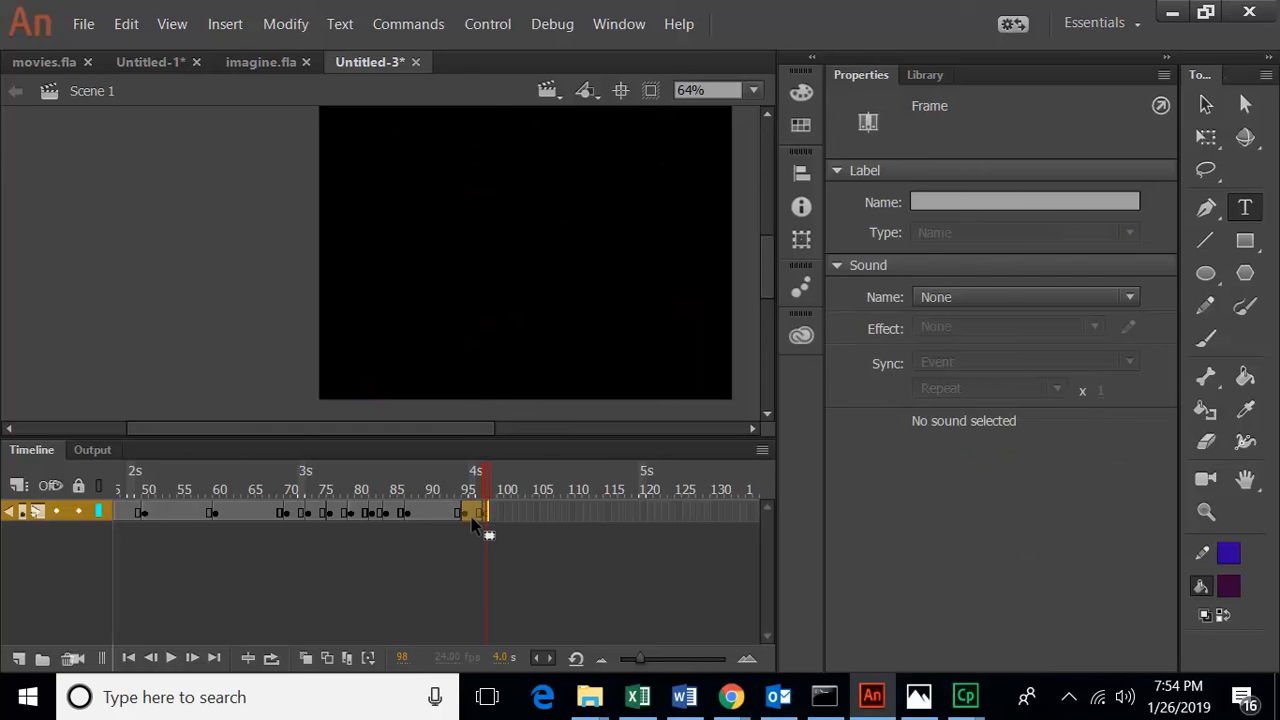
left_click(468, 522)
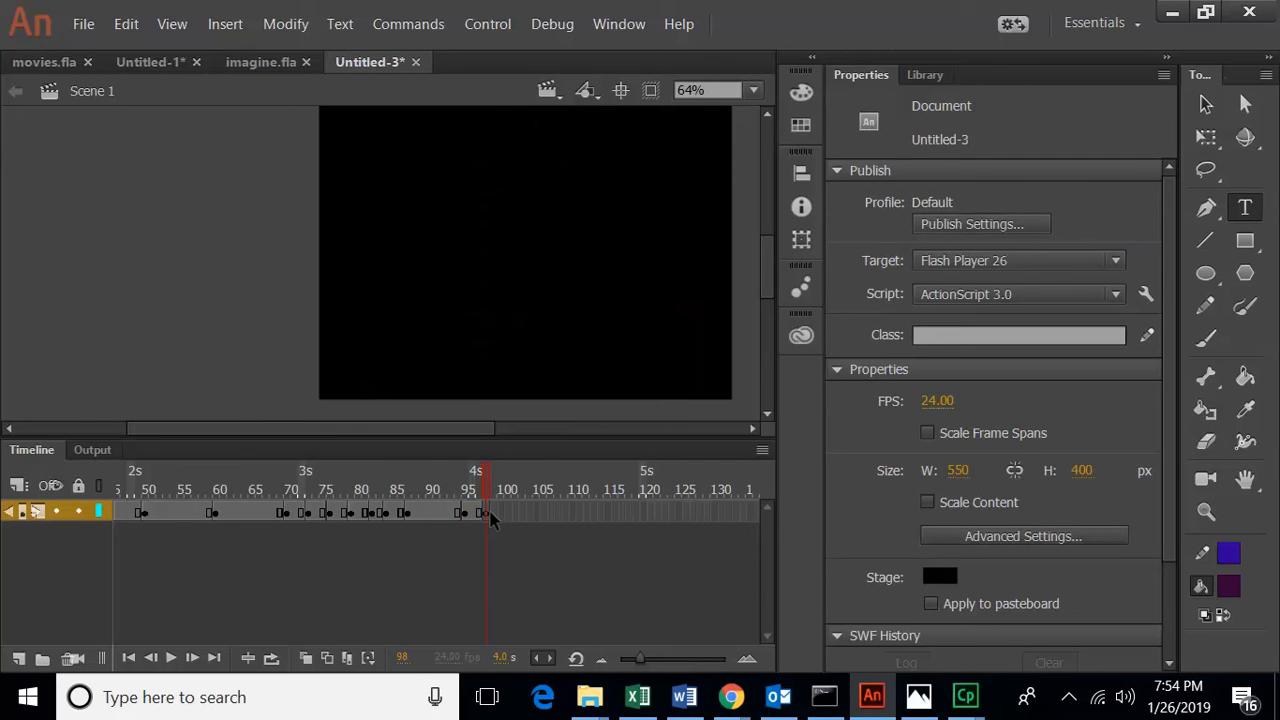
left_click(467, 515)
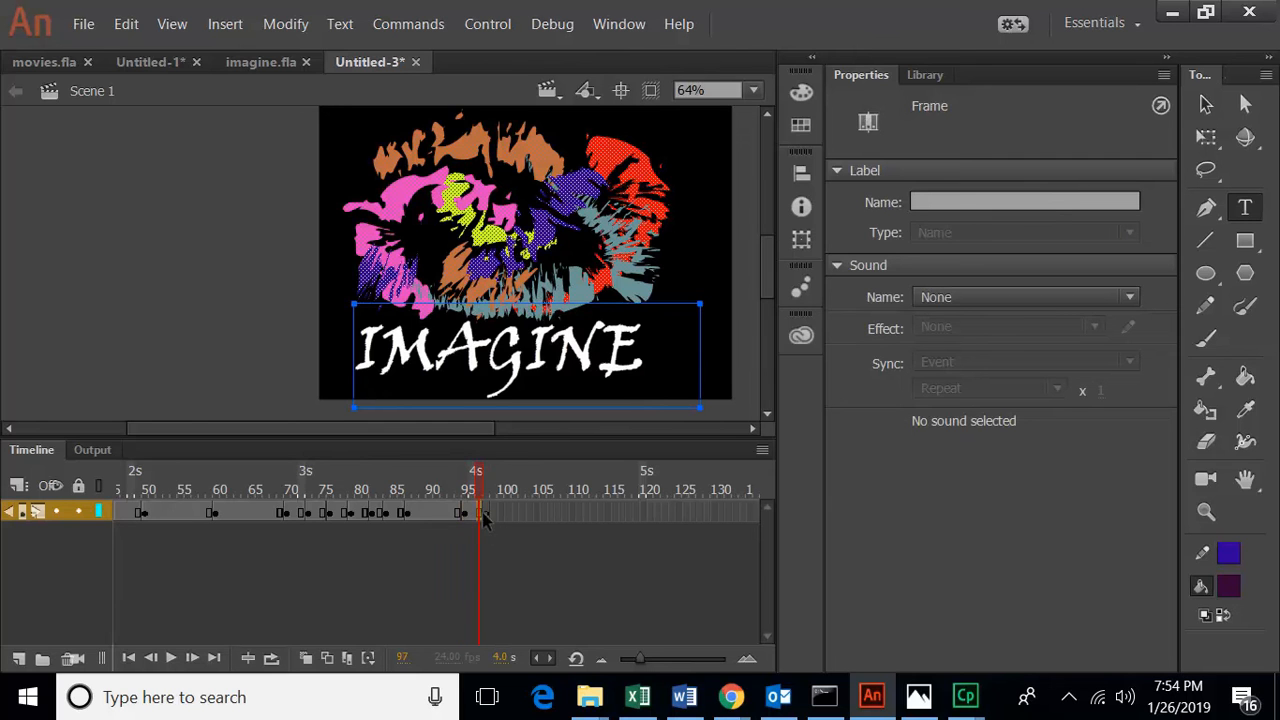
left_click(486, 513)
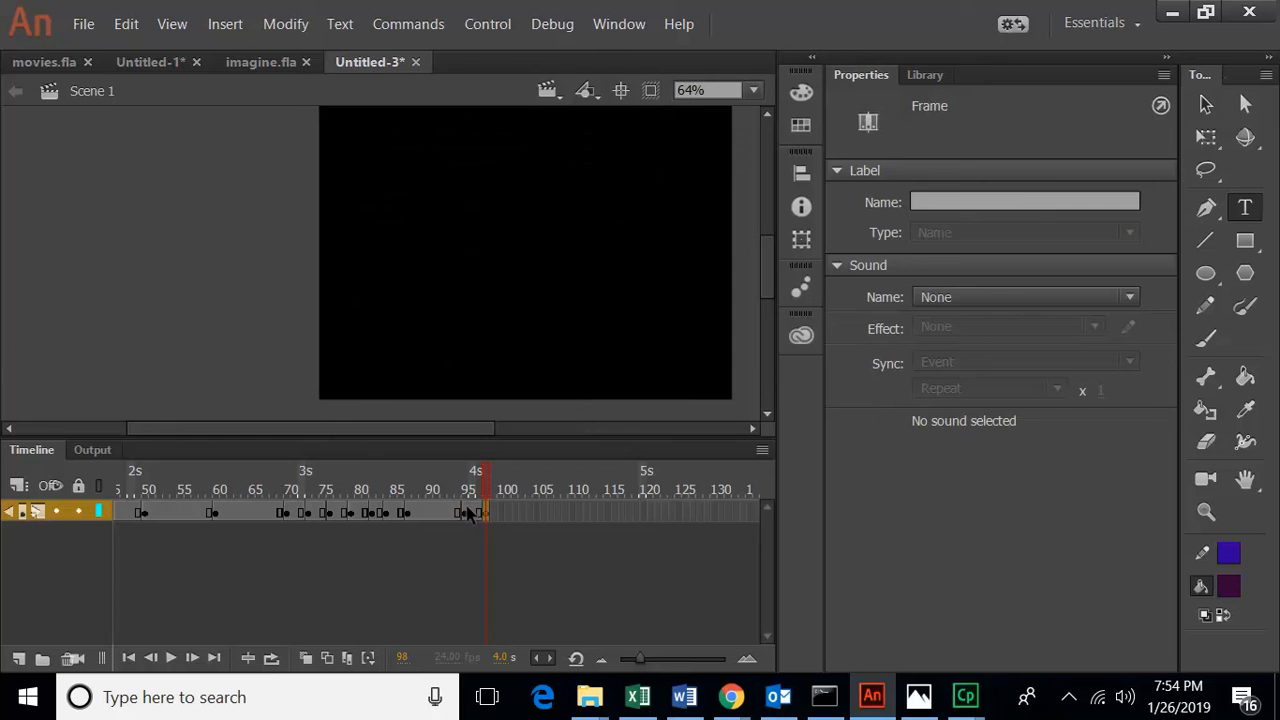
left_click(502, 529)
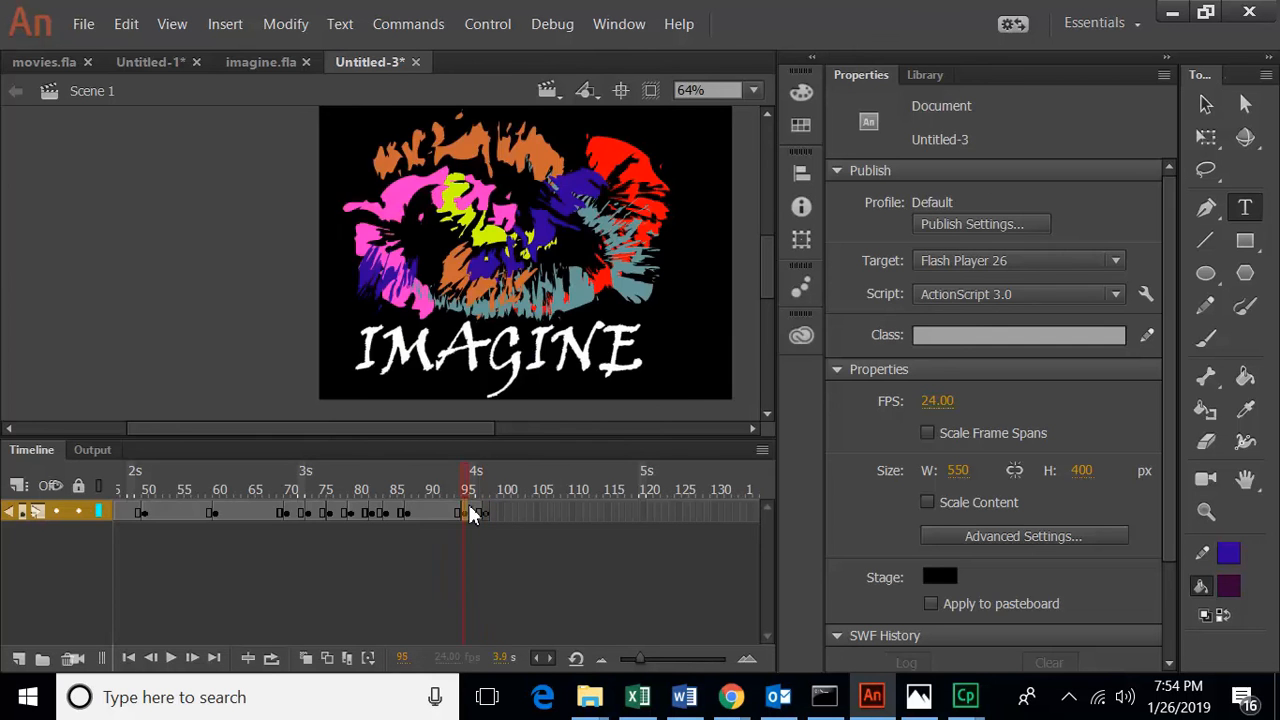
right_click(487, 512)
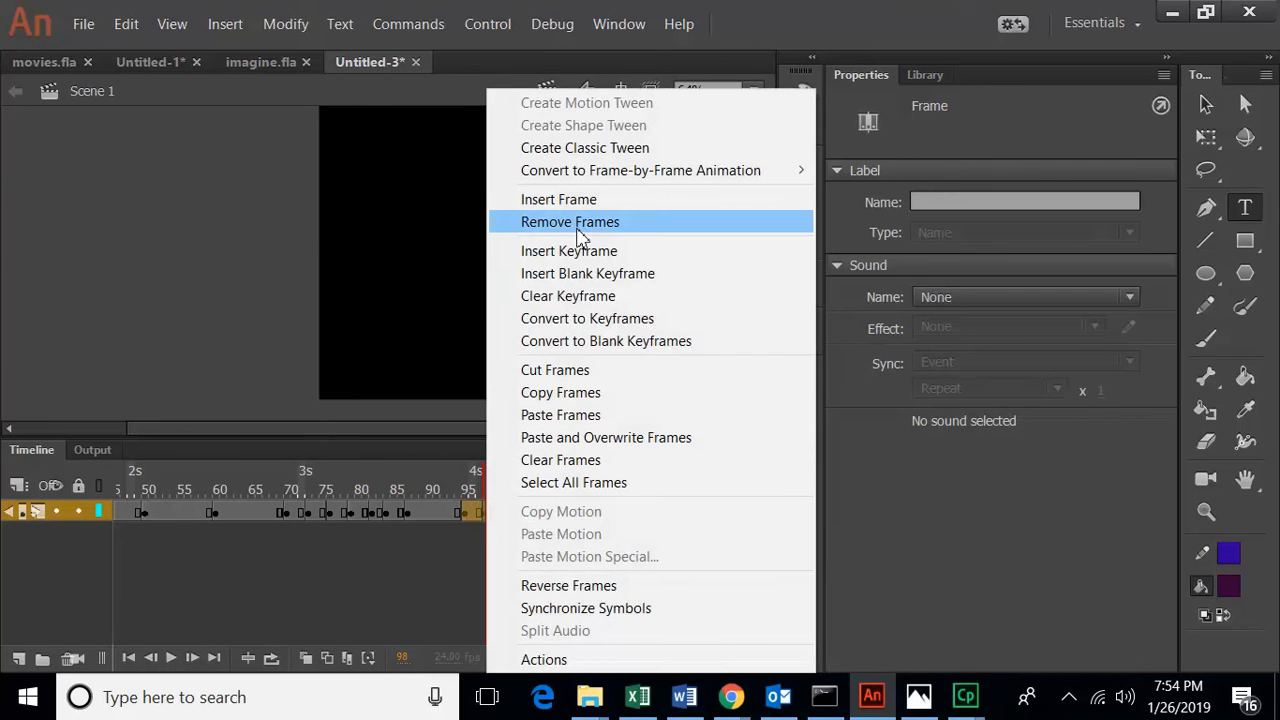
left_click(545, 395)
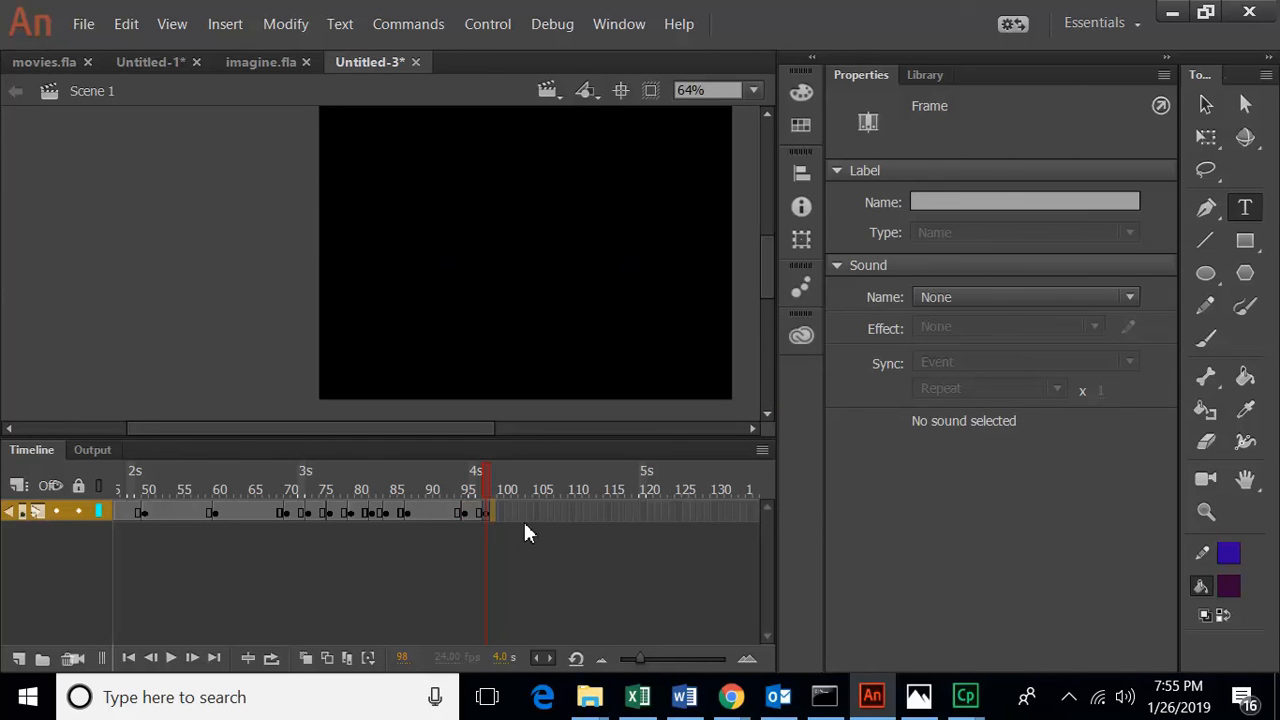
Step: Paste the copied frames five times in succession, starting at frames 99, 103, 107, 111 and 115
right_click(494, 514)
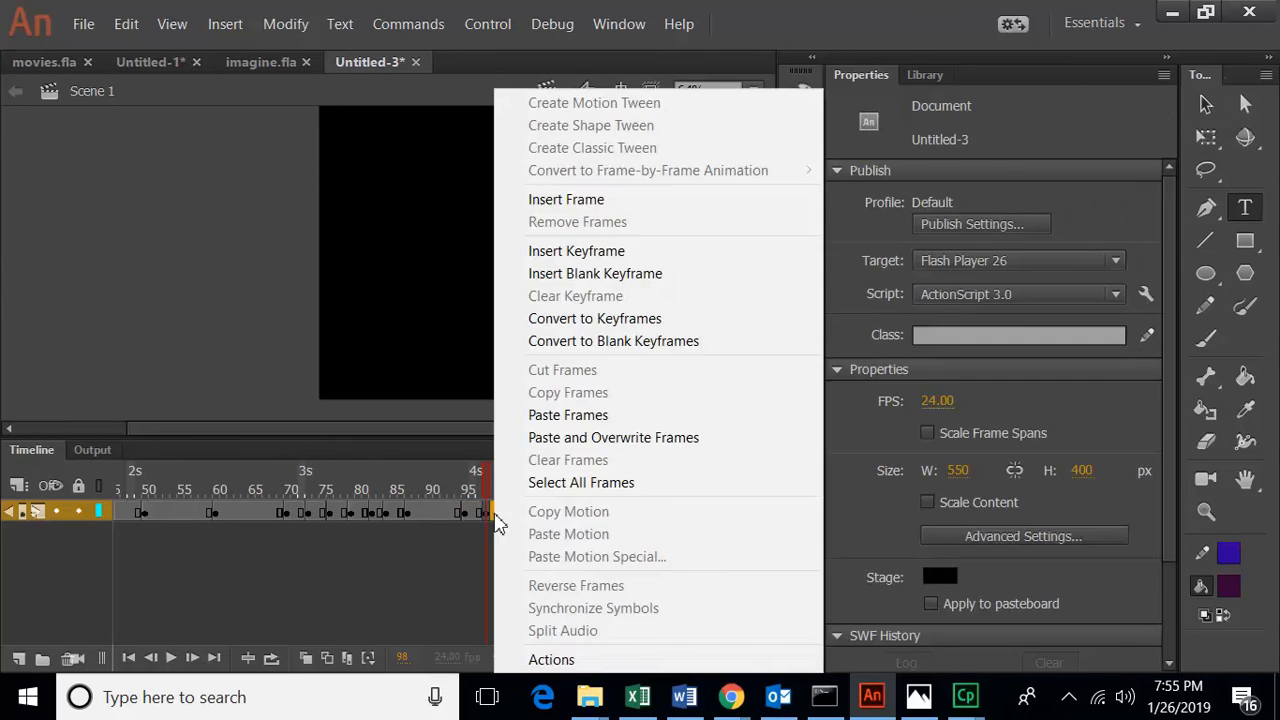
left_click(558, 418)
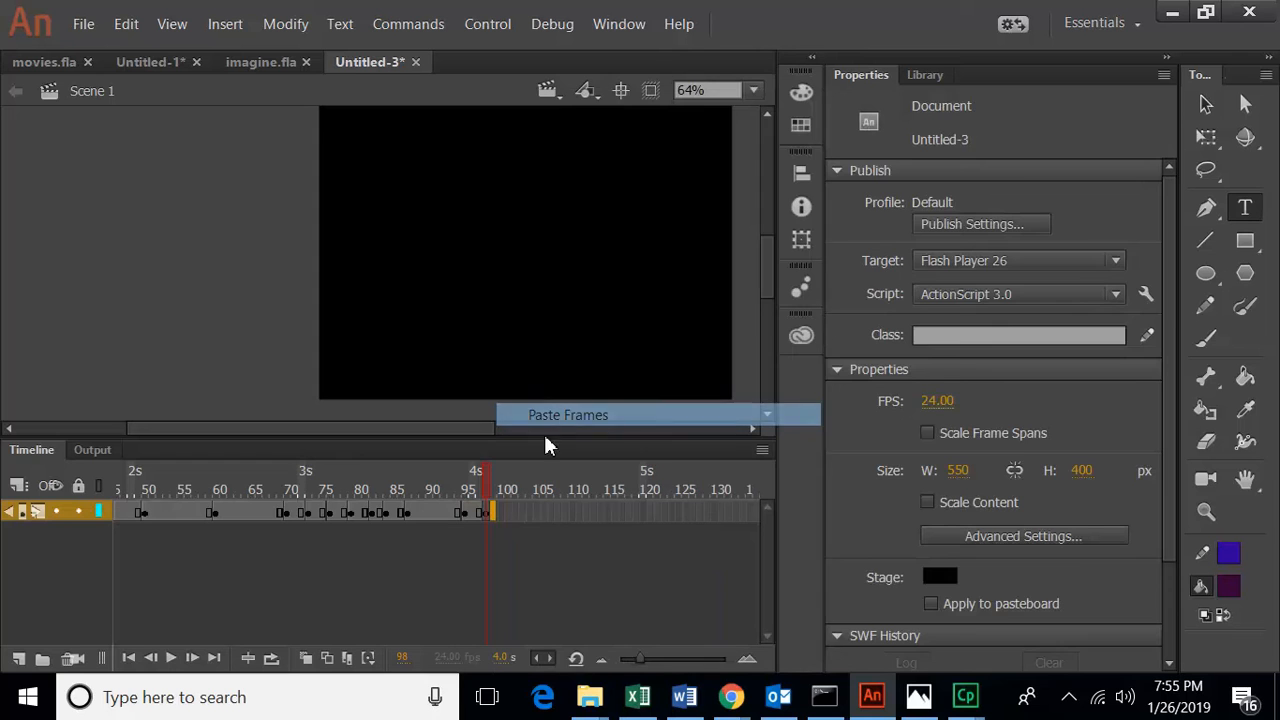
right_click(518, 513)
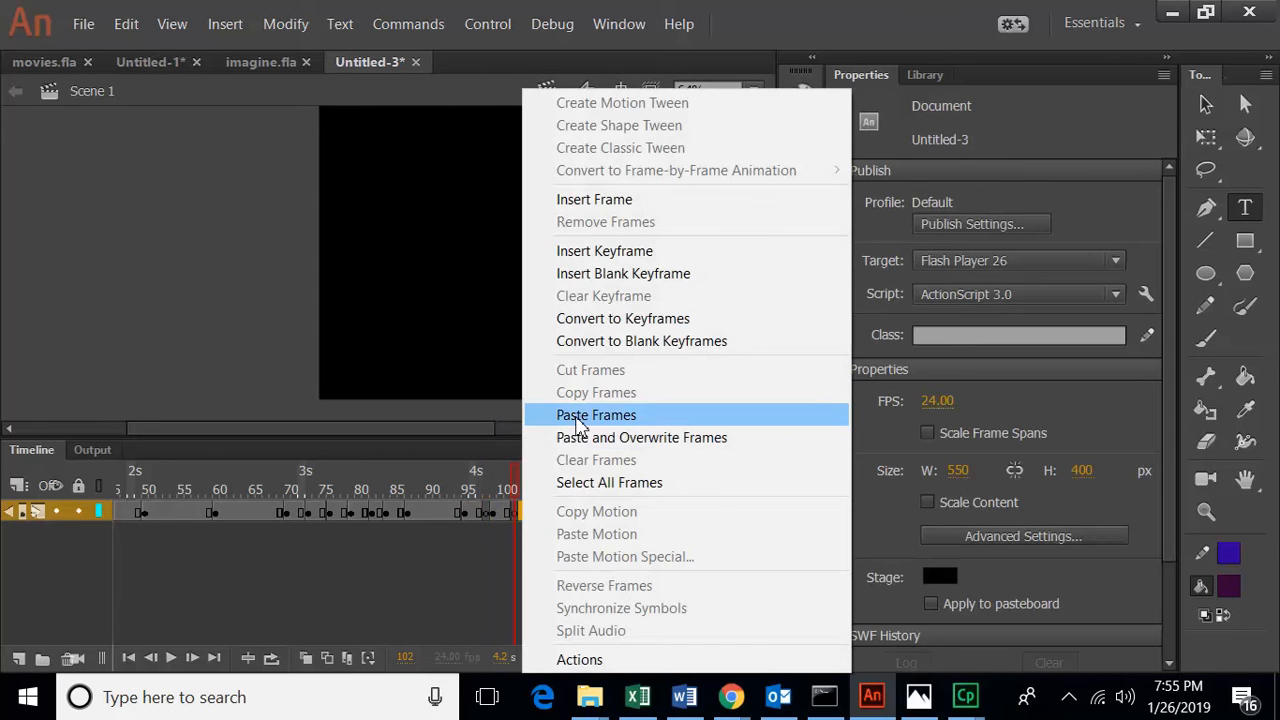
left_click(578, 416)
right_click(553, 508)
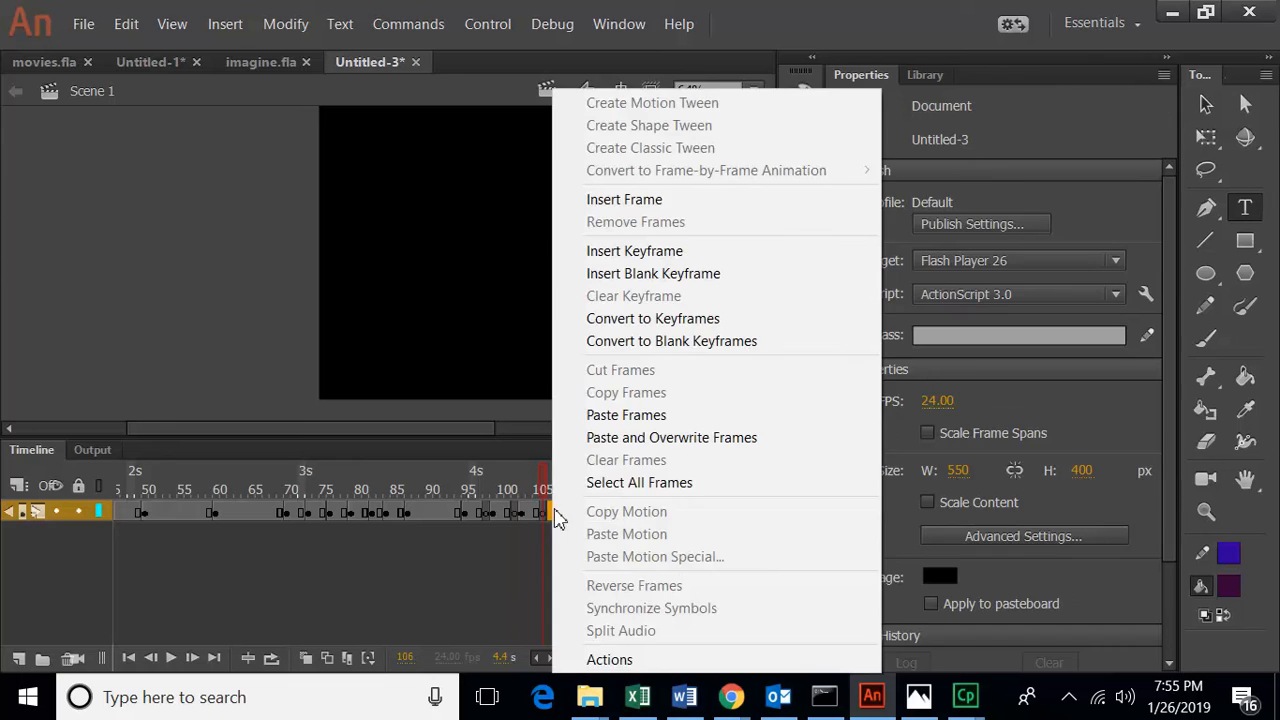
left_click(562, 416)
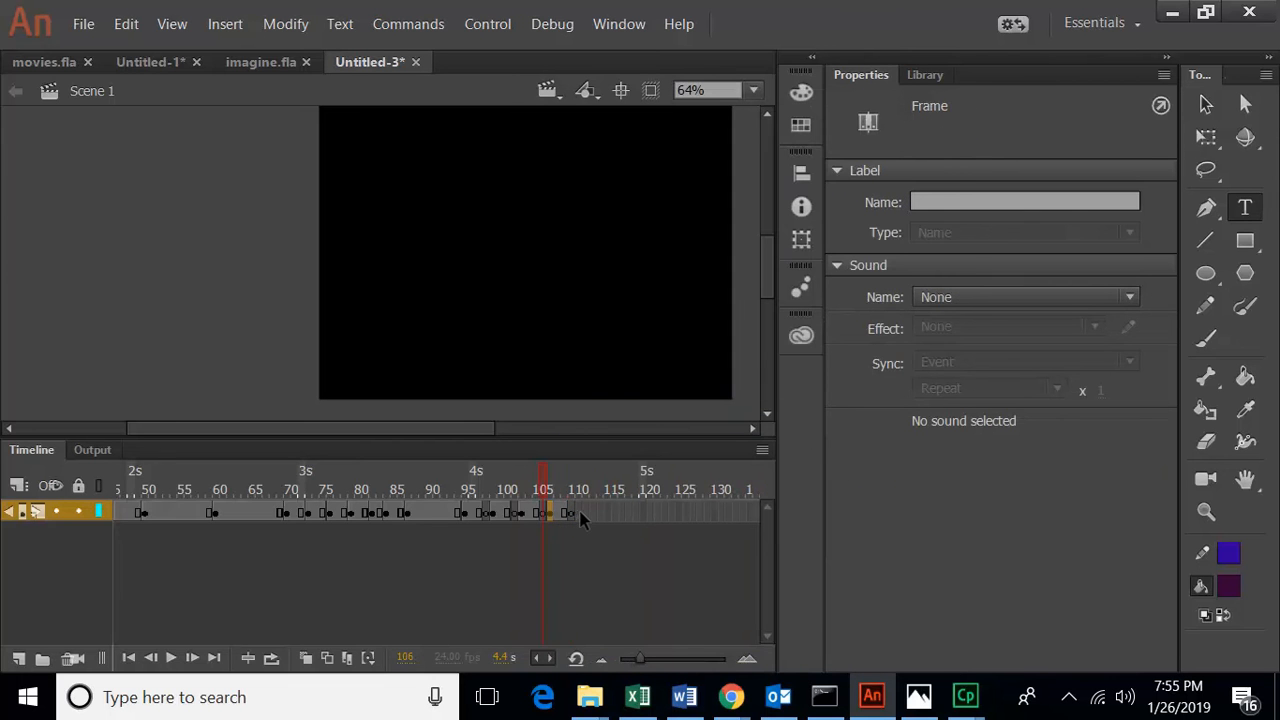
right_click(580, 513)
left_click(655, 416)
right_click(606, 513)
left_click(700, 416)
Step: Add a closing keyframe at frame 119 that shows the full artwork with the white IMAGINE text
left_click(614, 513)
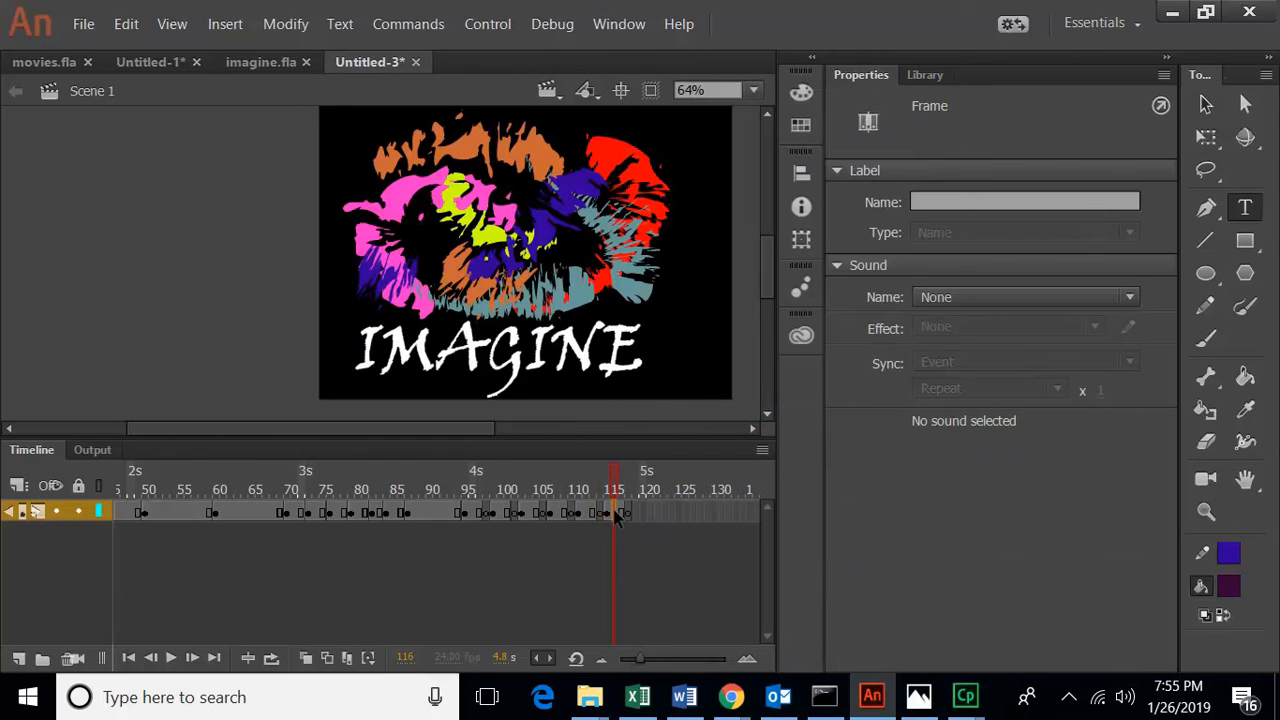
key(".")
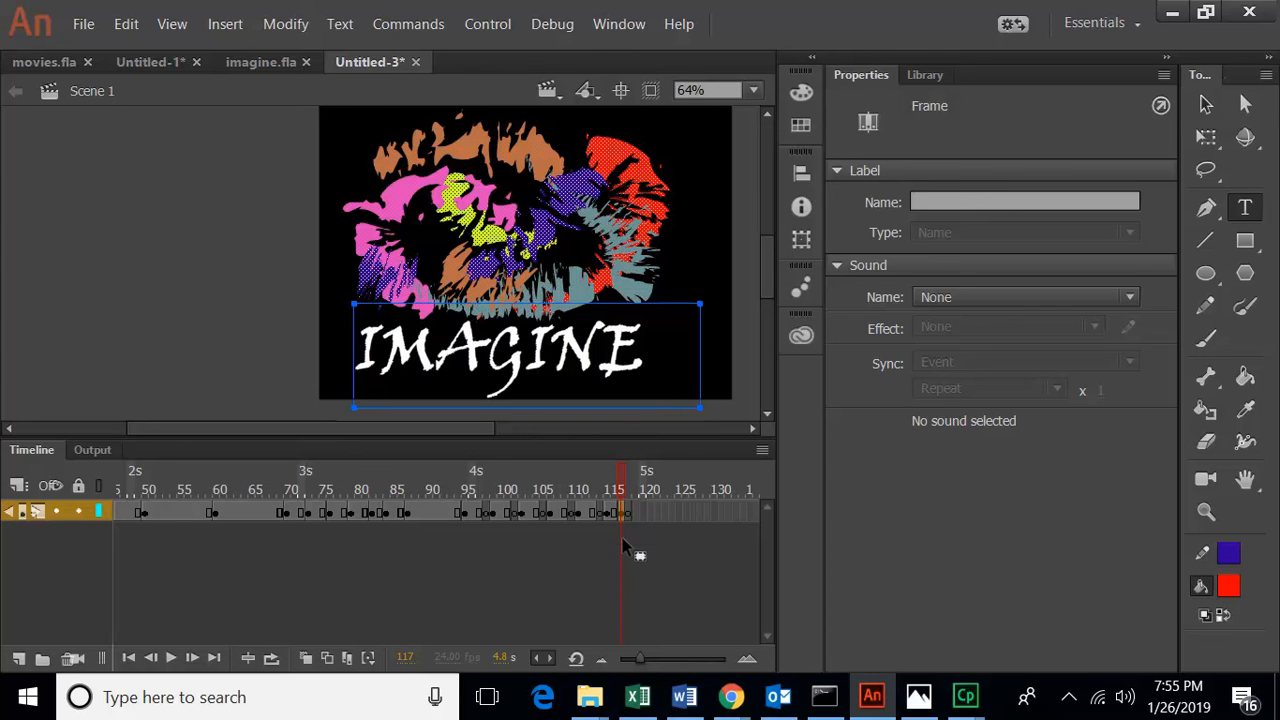
left_click(624, 626)
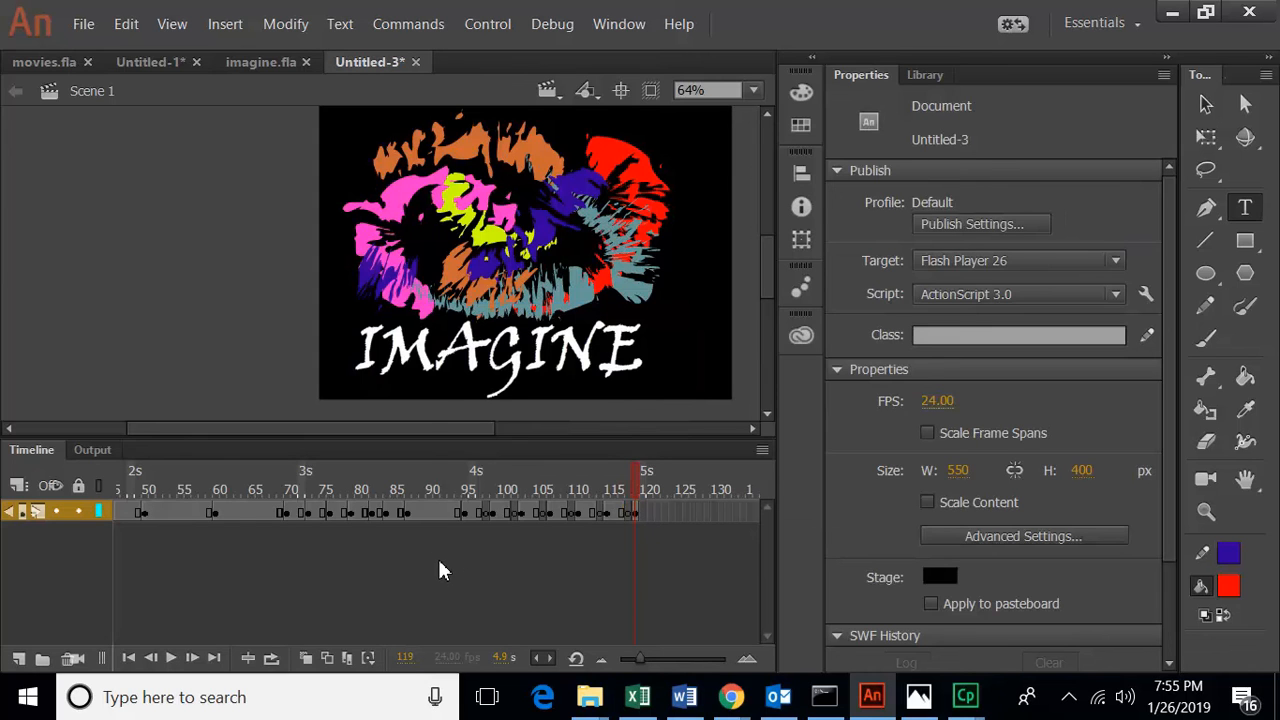
Step: Play the ending from shortly before frame 95 to check how the artwork and text blink on and off
left_click(288, 490)
left_click(453, 488)
left_click(489, 512)
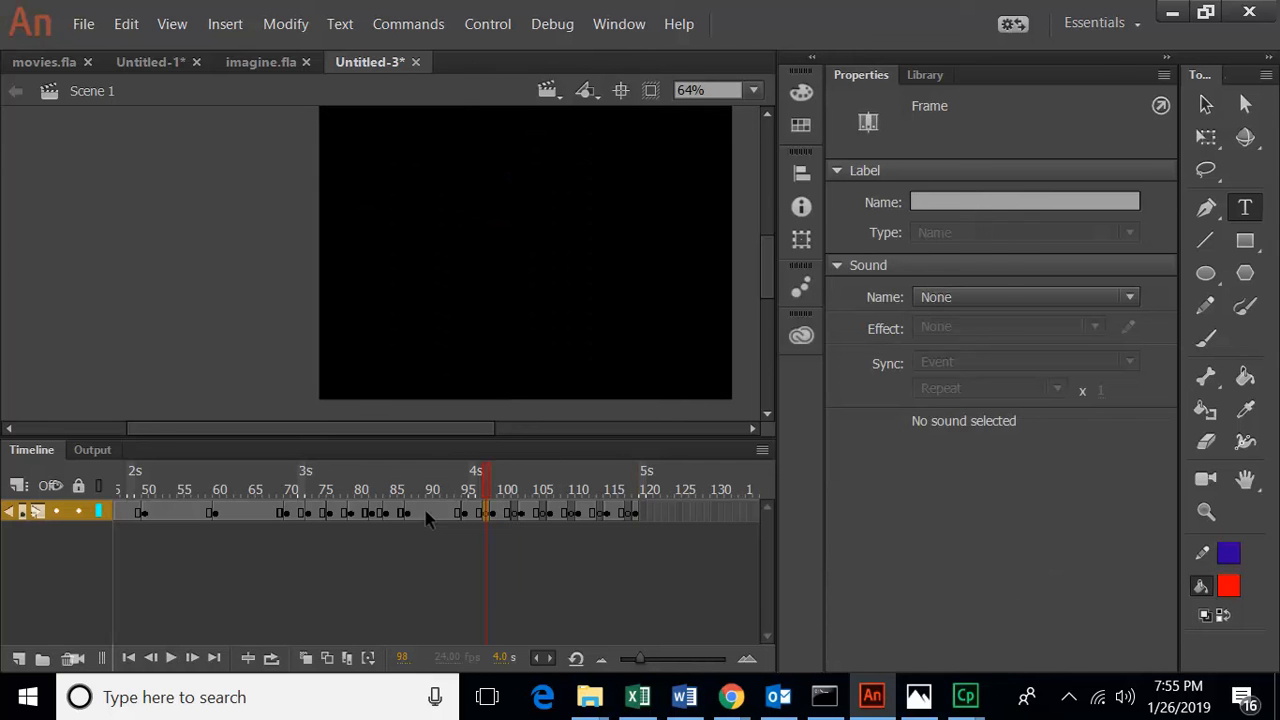
left_click(444, 485)
key("Return")
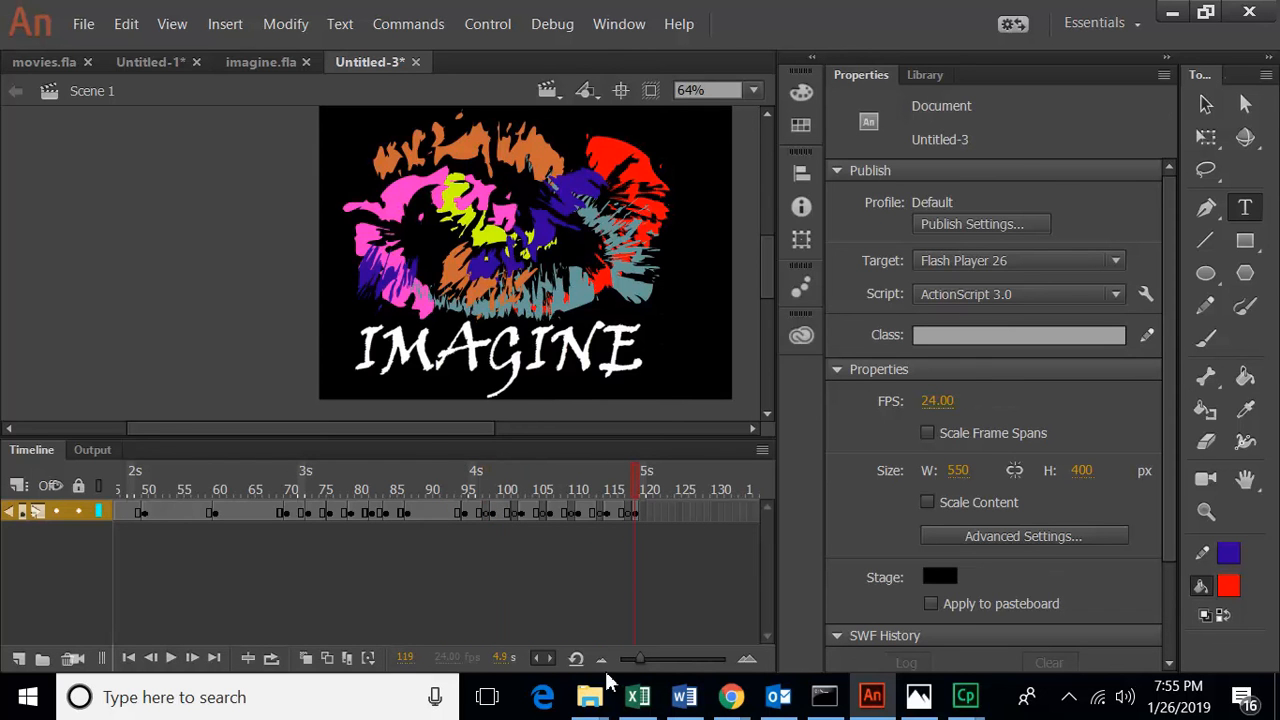
Step: Fit more frames into the timeline and replay the whole animation through frame 119
left_click_drag(640, 658, 635, 664)
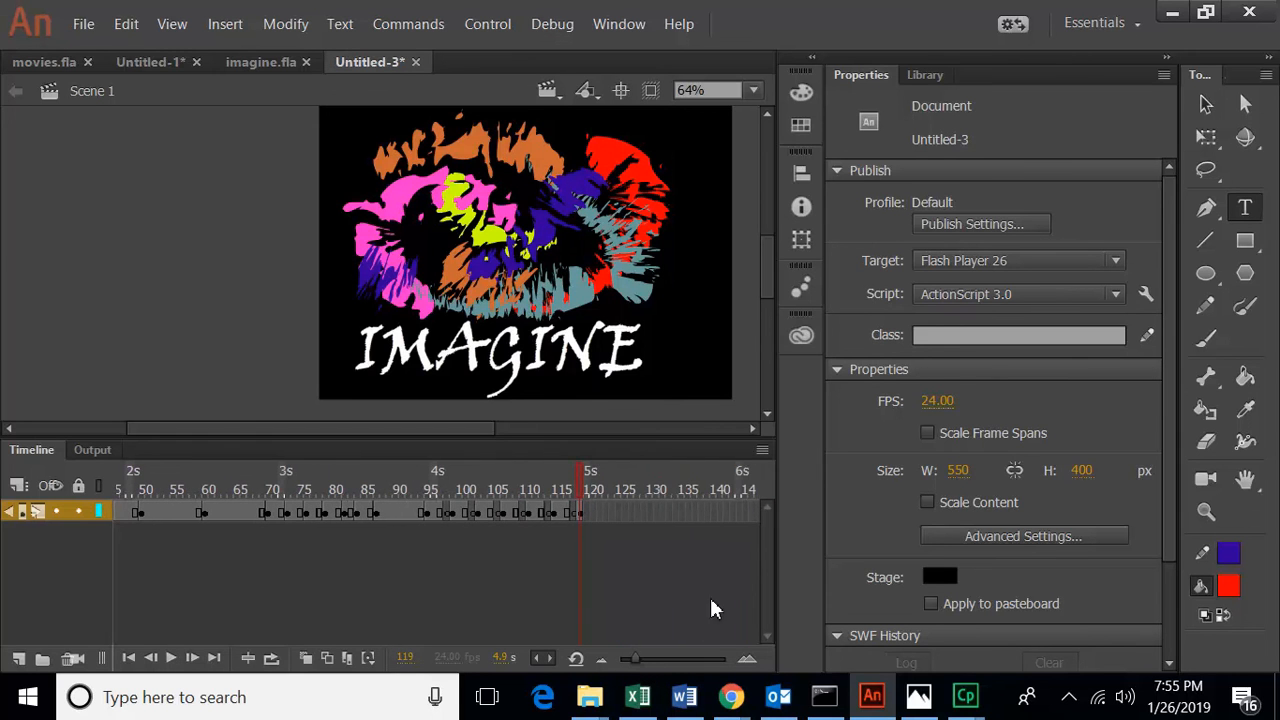
left_click(538, 658)
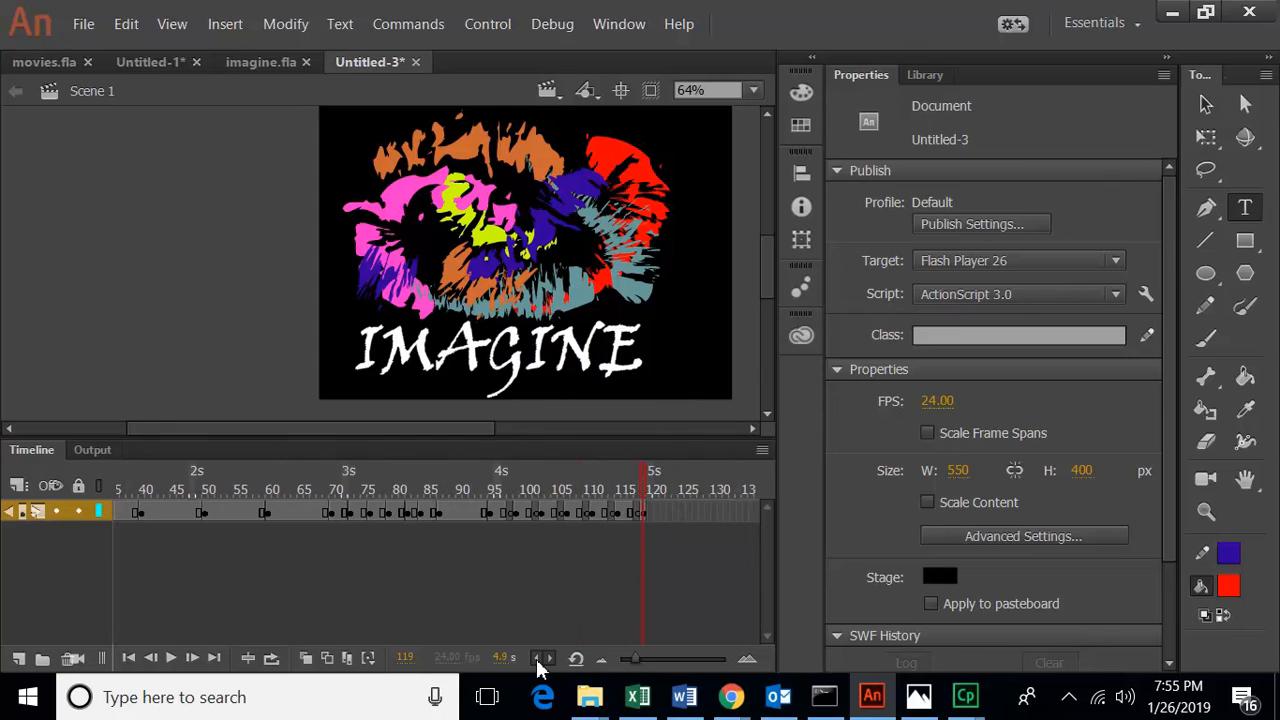
left_click(551, 659)
left_click(550, 659)
left_click(538, 659)
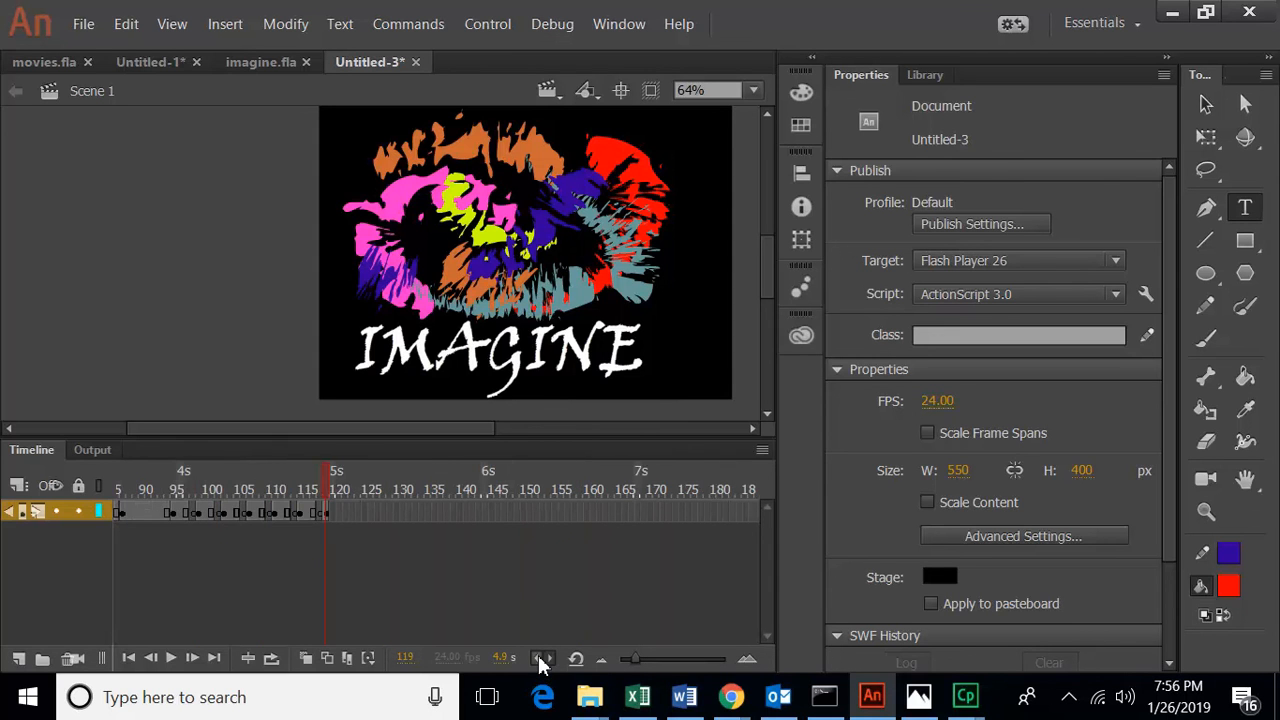
key("Return")
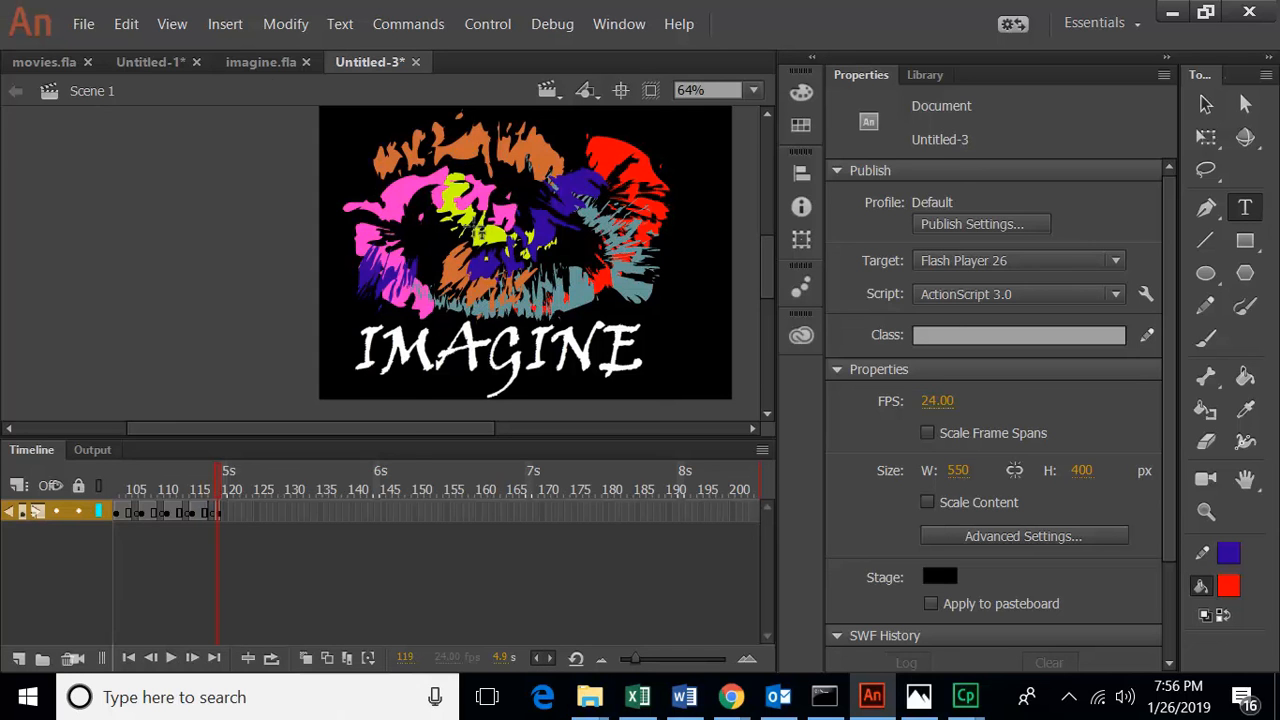
Step: Export the animation as an animated GIF named IMAGINE2 in the Documents folder, with the 256-color GIF settings and transparency on
left_click(81, 30)
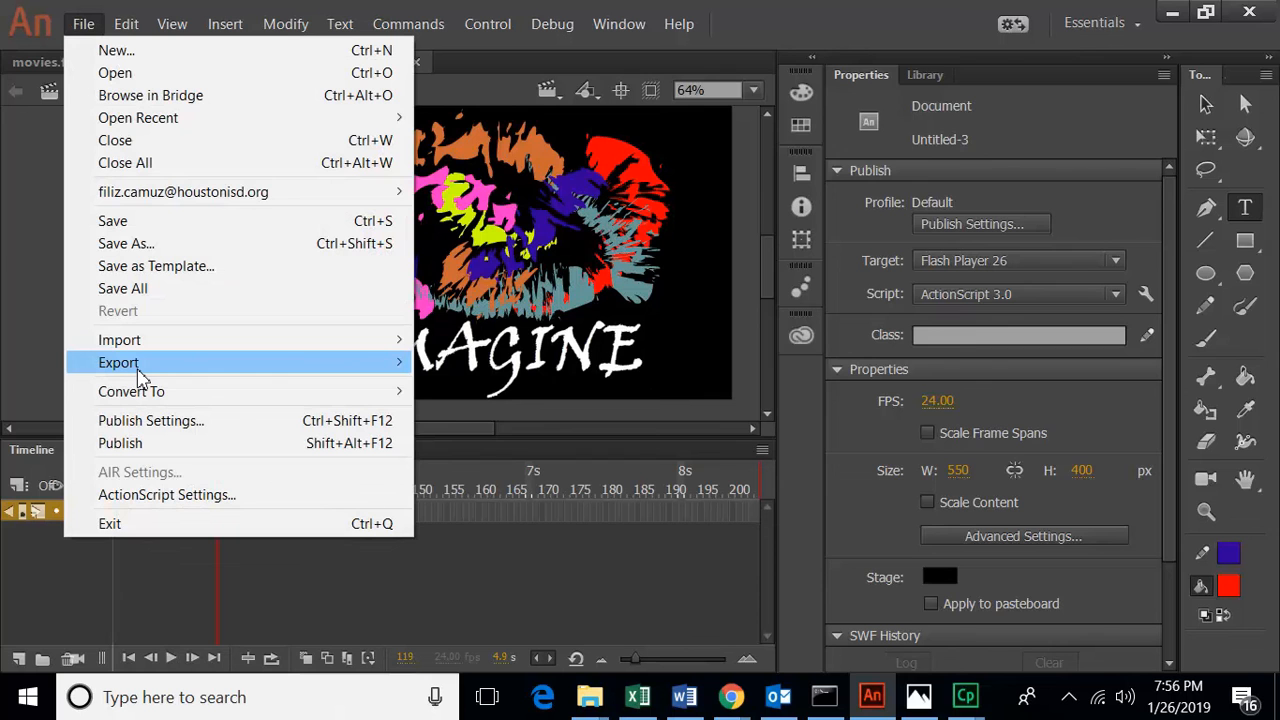
mouse_move(140, 368)
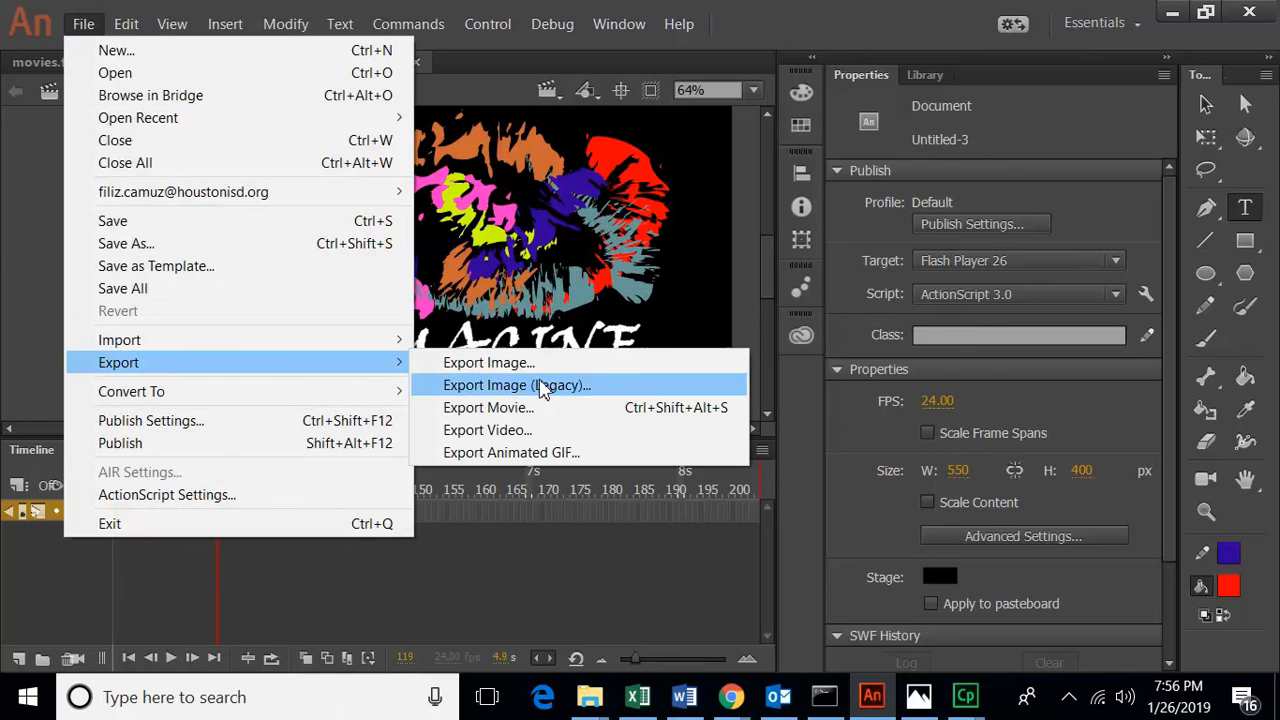
left_click(578, 462)
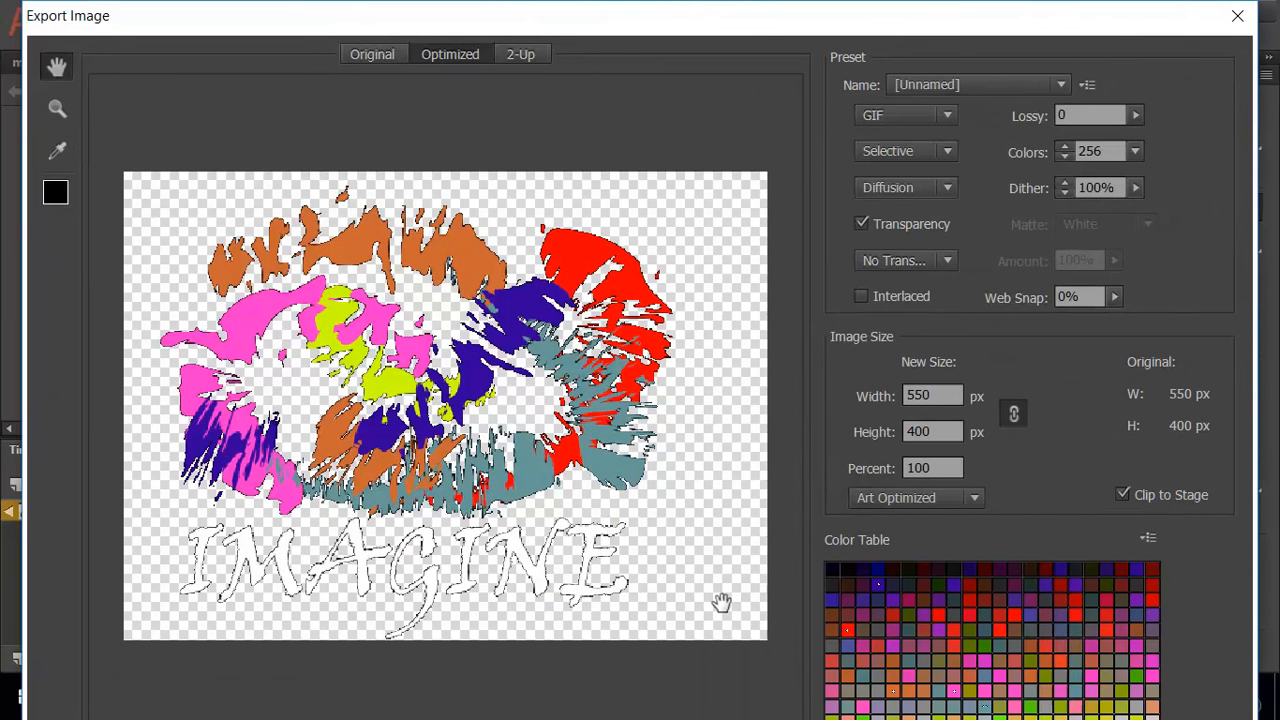
key("Return")
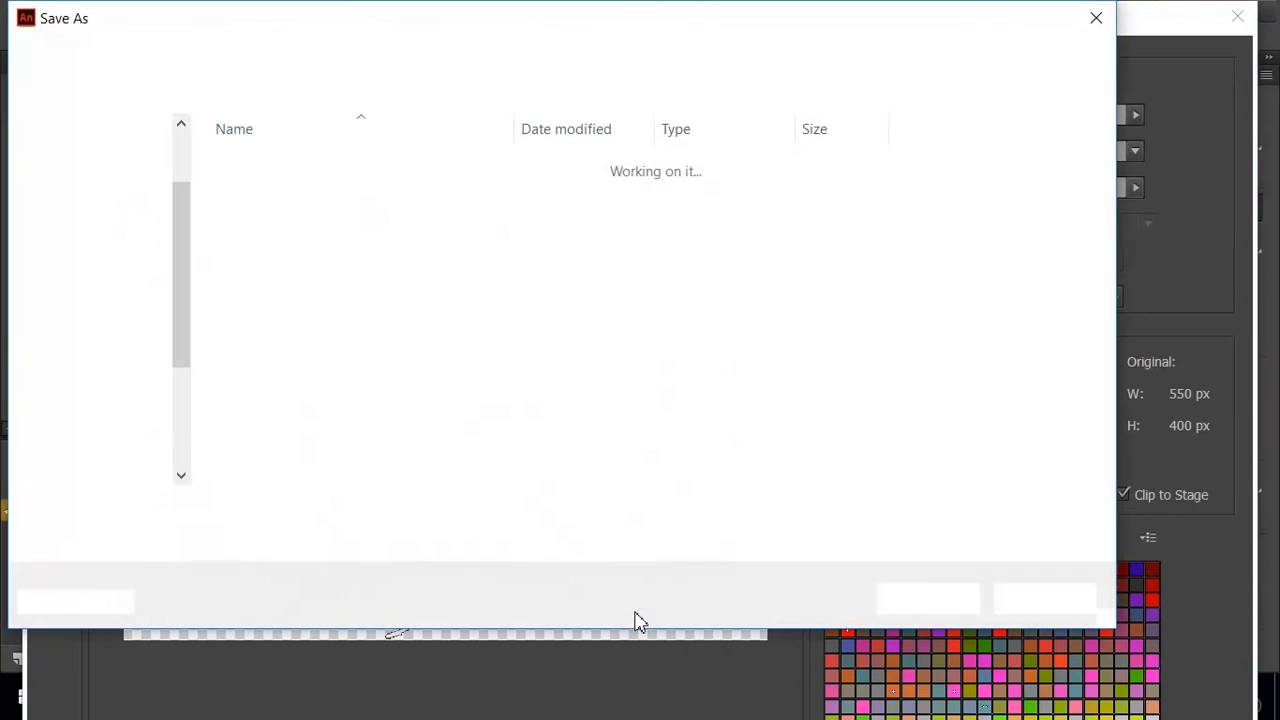
left_click_drag(240, 514, 120, 530)
type("IMAGINE")
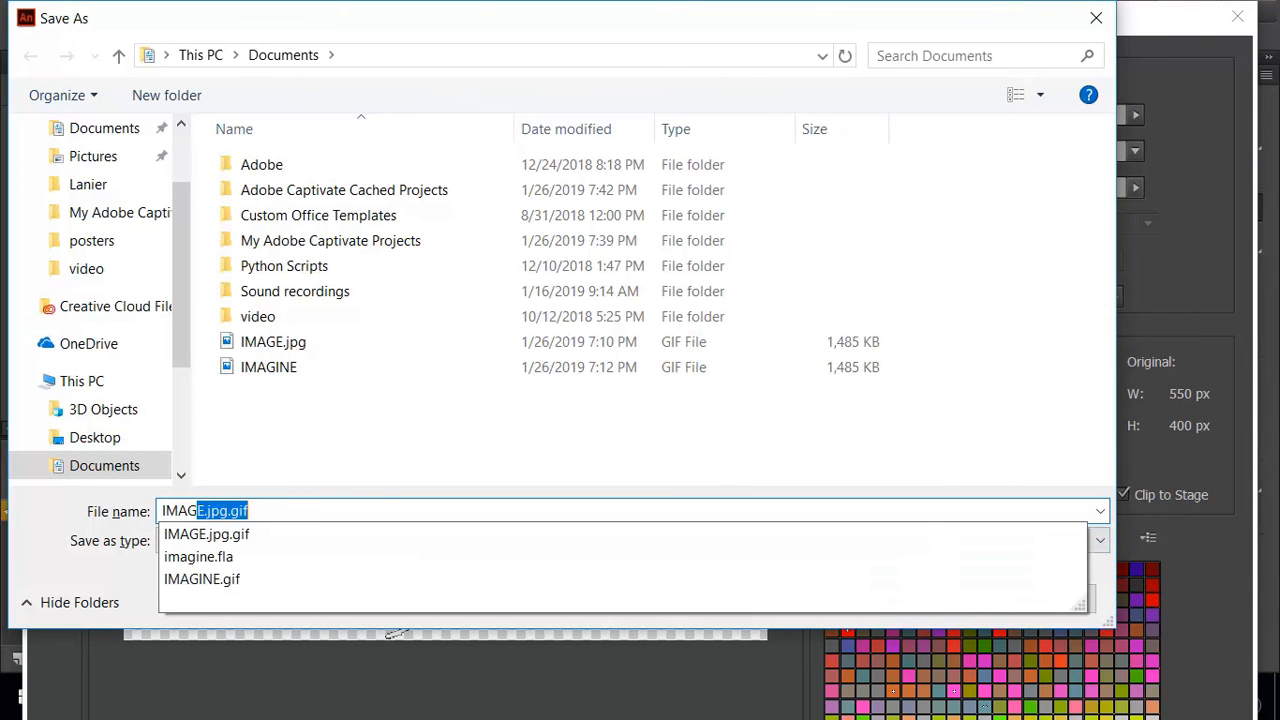
type("2")
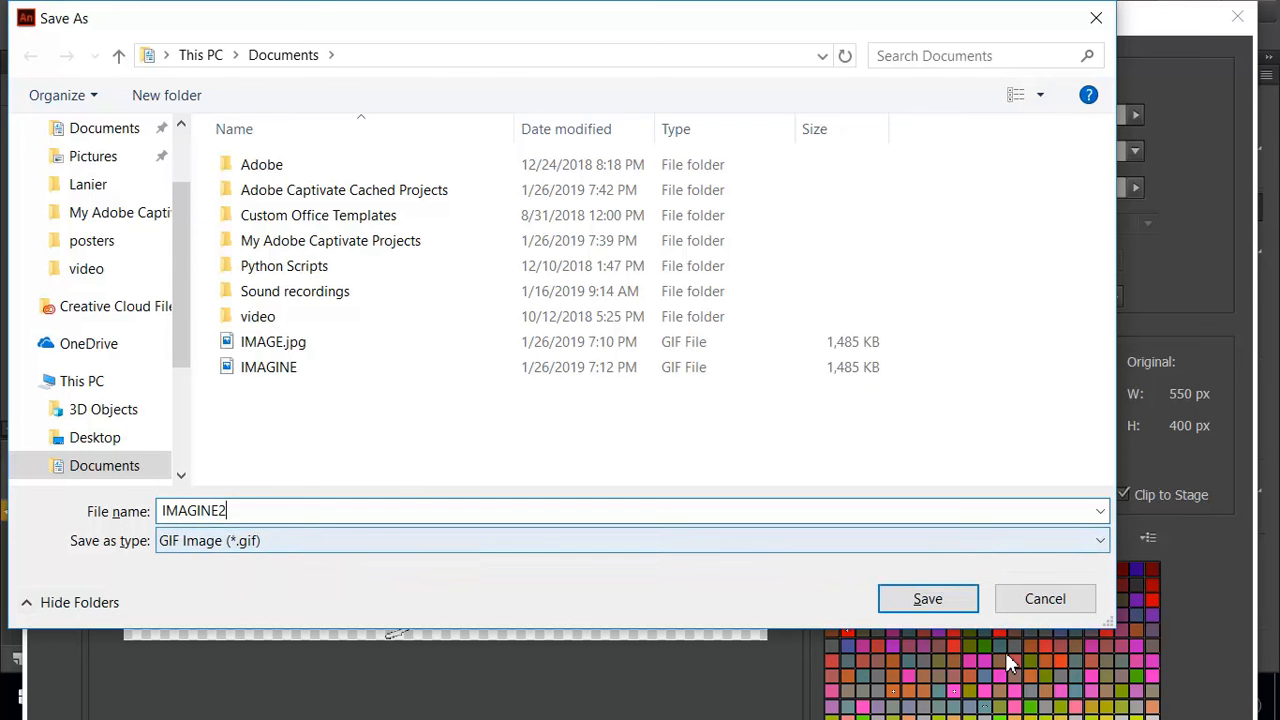
left_click(970, 601)
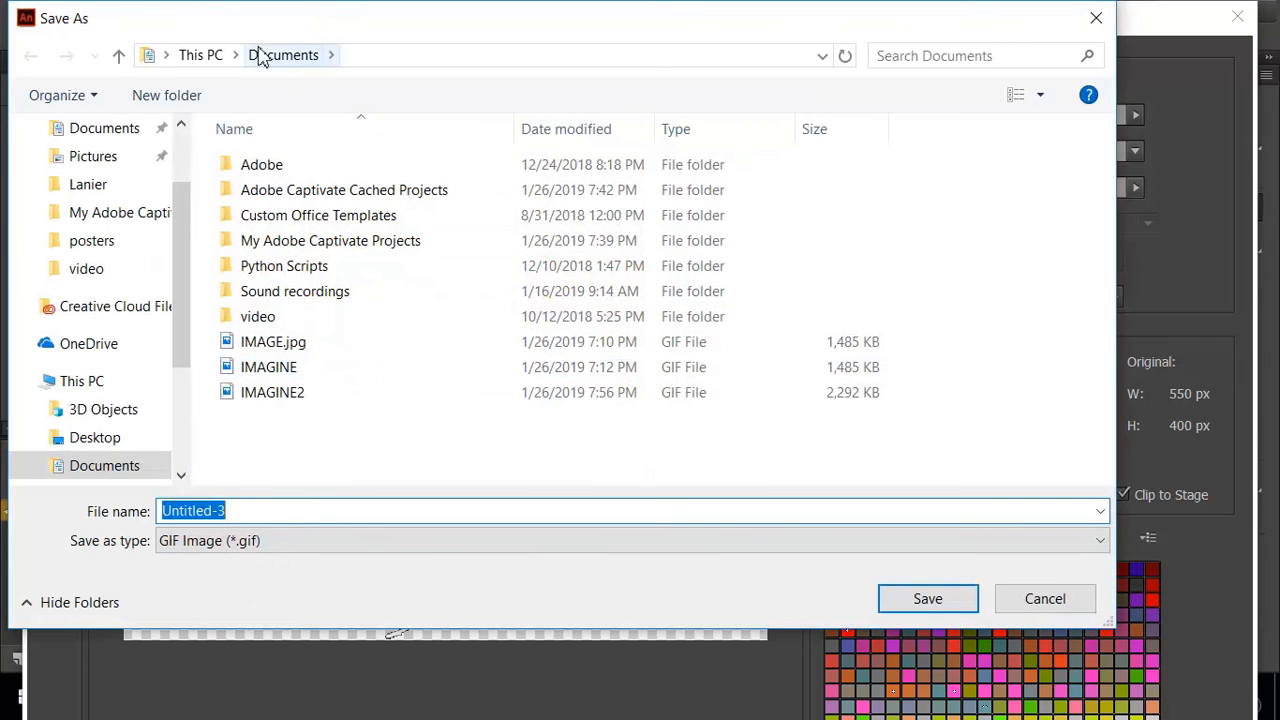
Step: Save another GIF copy of the animation as IMAGINE3 in the Documents folder
left_click_drag(247, 514, 111, 491)
type("IMAGIN")
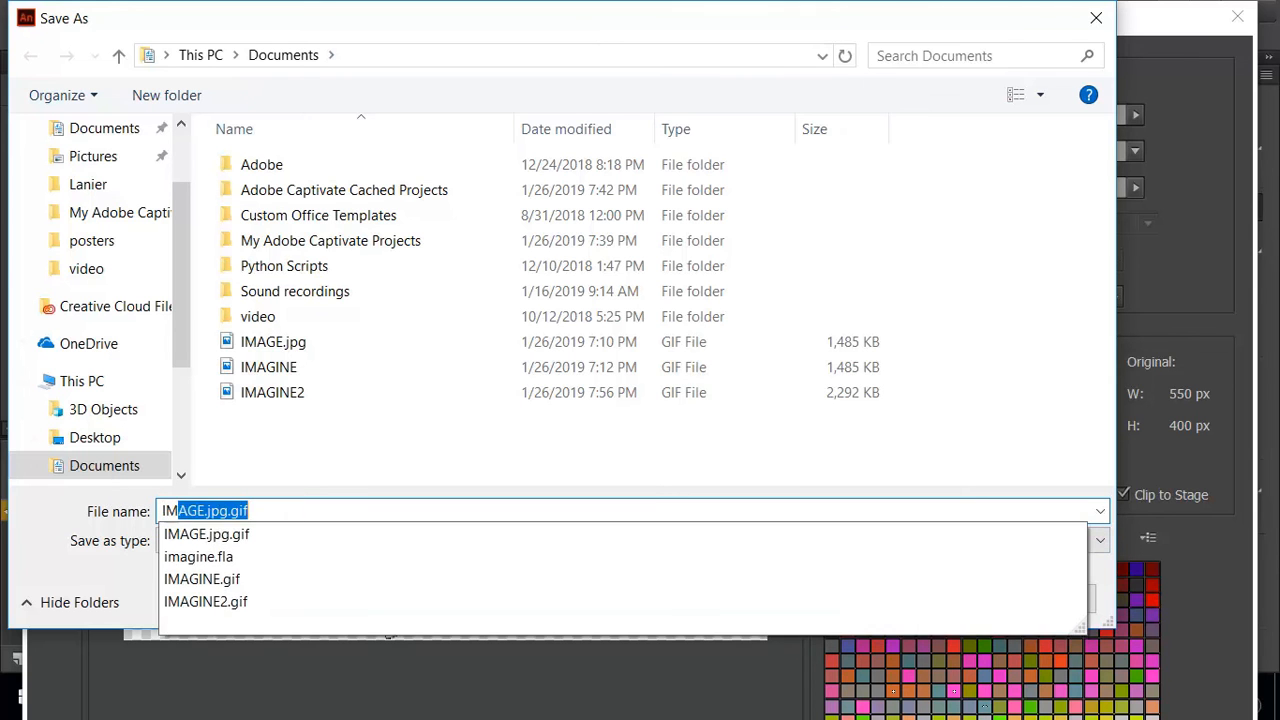
type("E3")
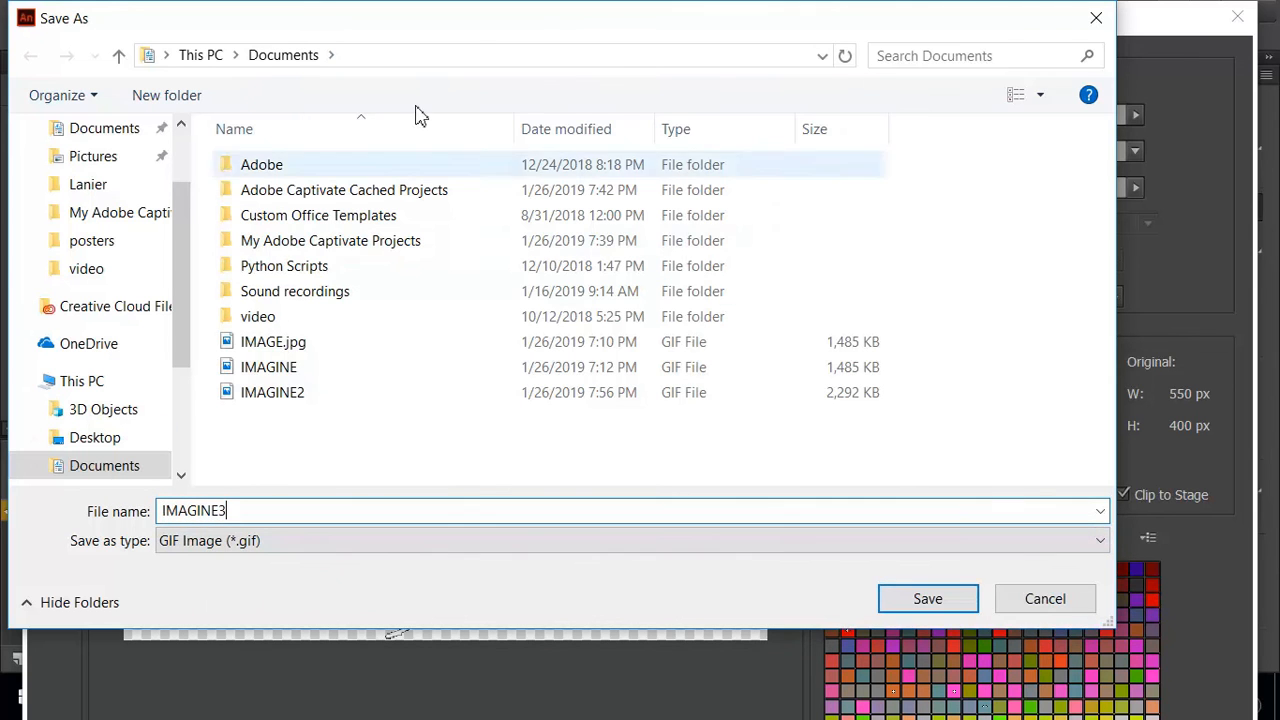
left_click(929, 599)
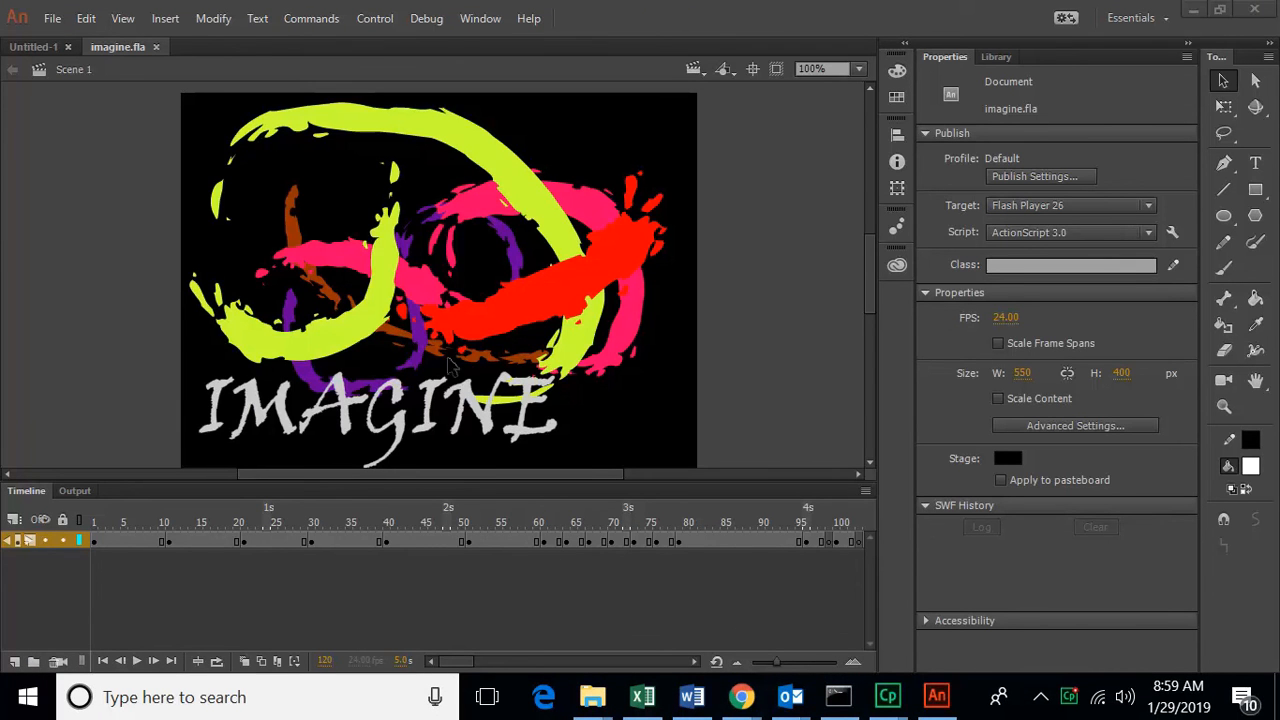
Step: Start an animated GIF export of imagine.fla, compare the preview with and without transparency, and leave transparency off for a black background
left_click(53, 20)
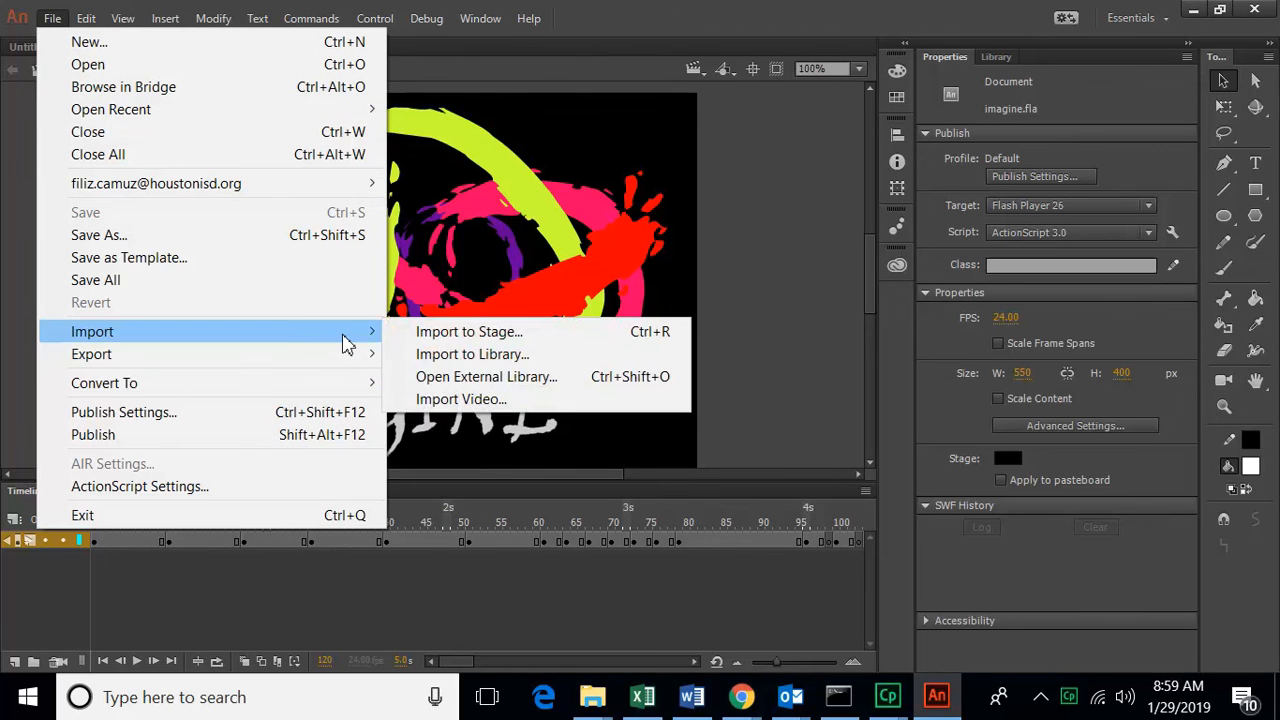
mouse_move(345, 358)
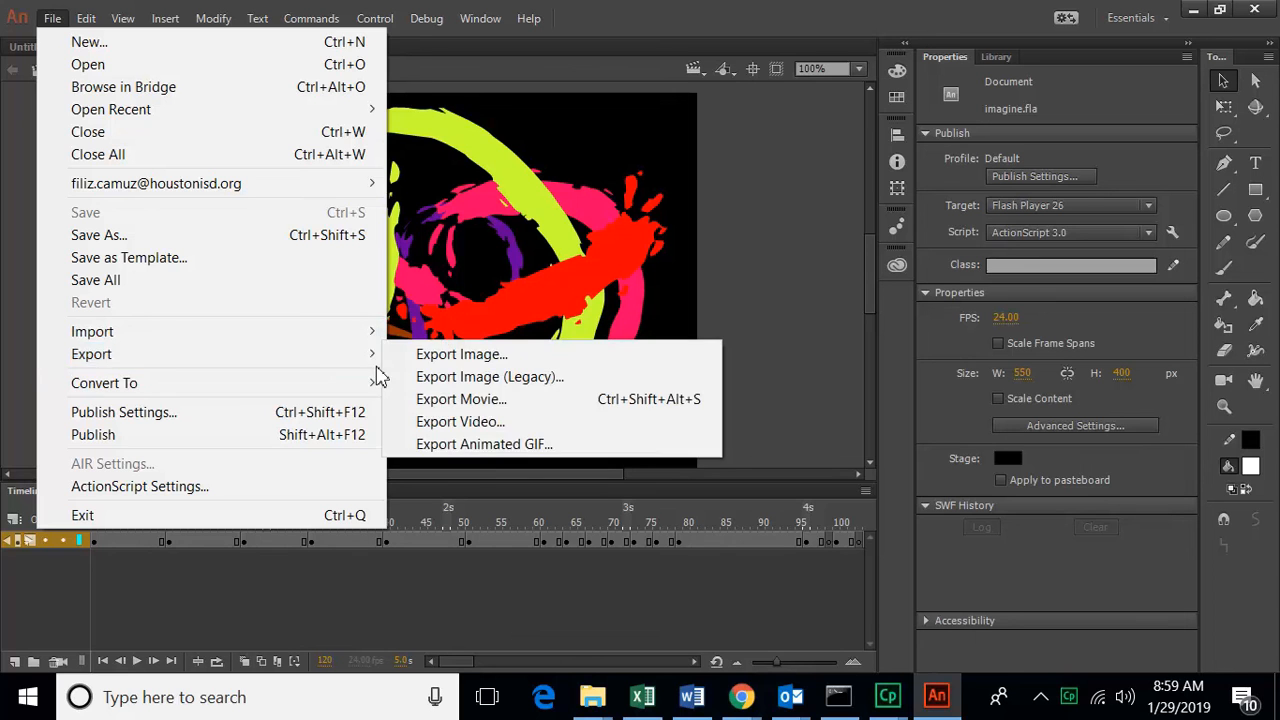
left_click(501, 450)
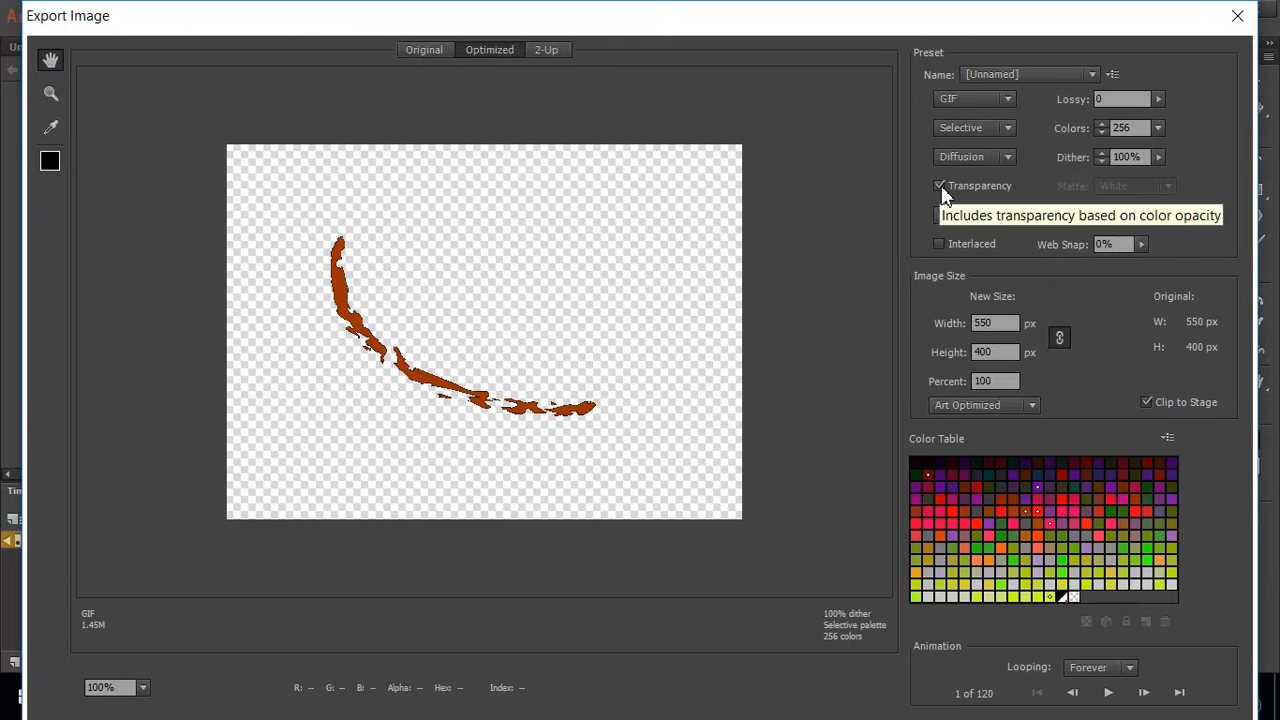
left_click(940, 186)
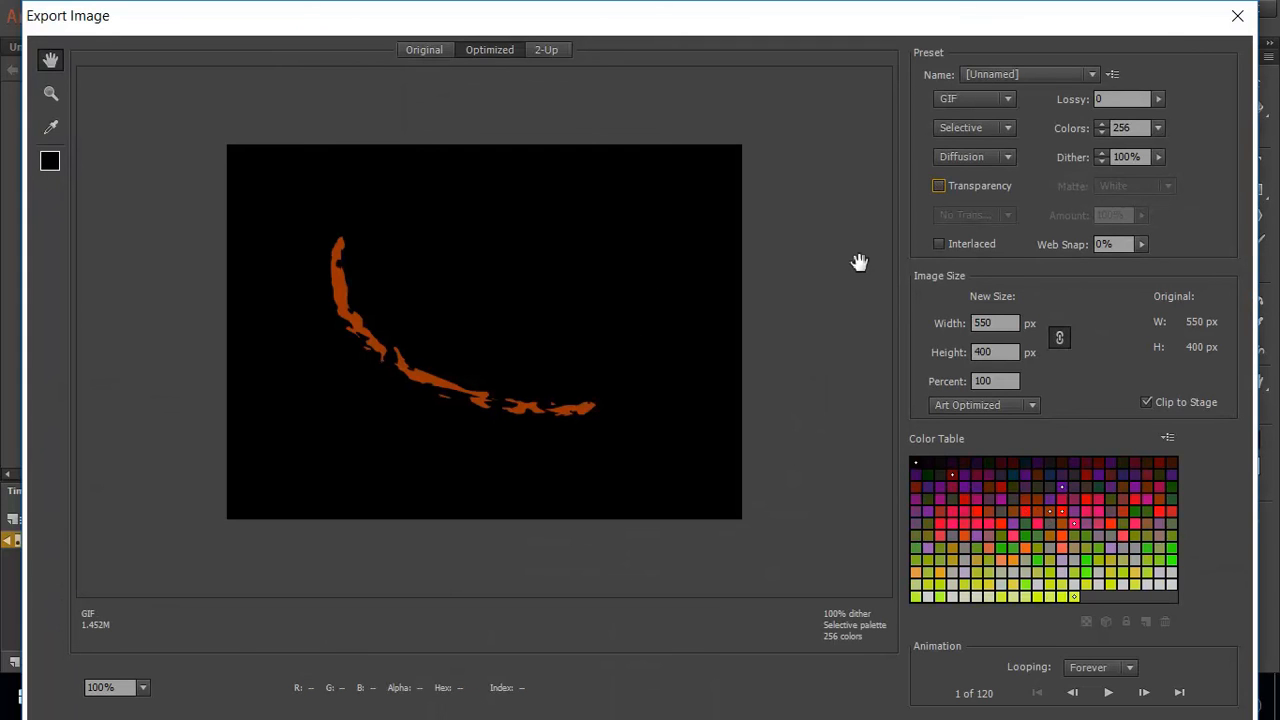
left_click(938, 185)
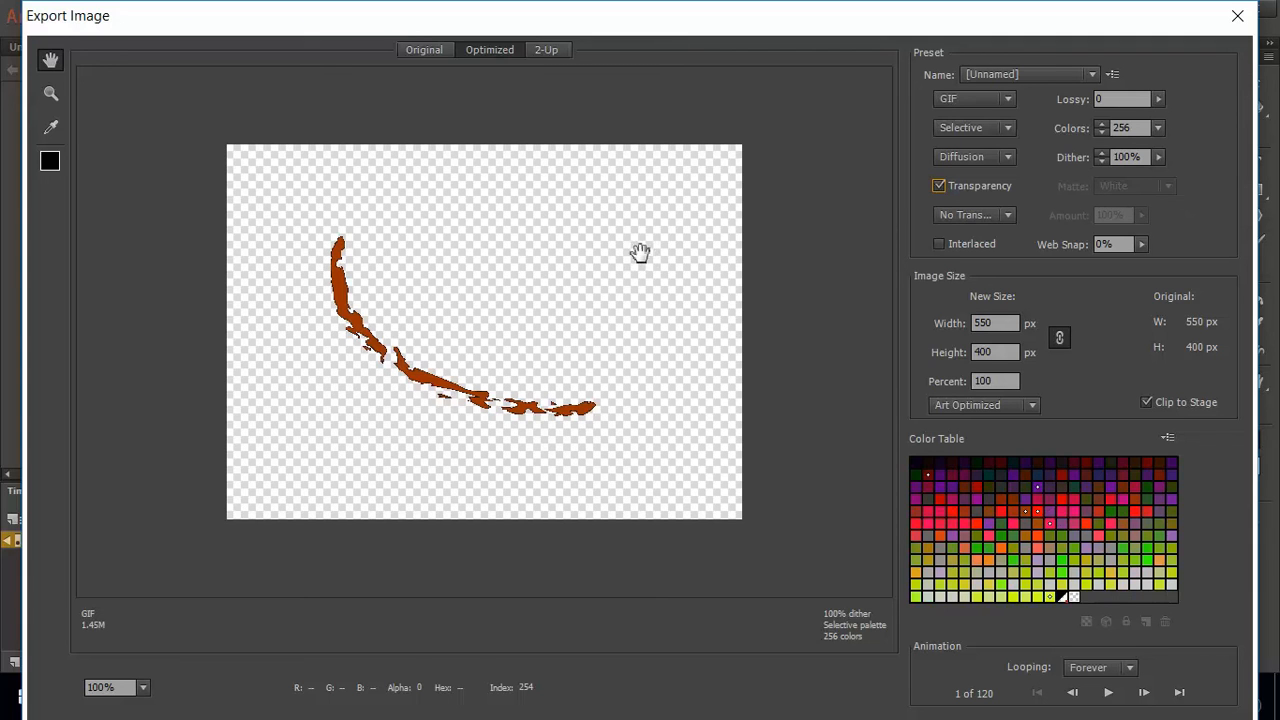
left_click(938, 186)
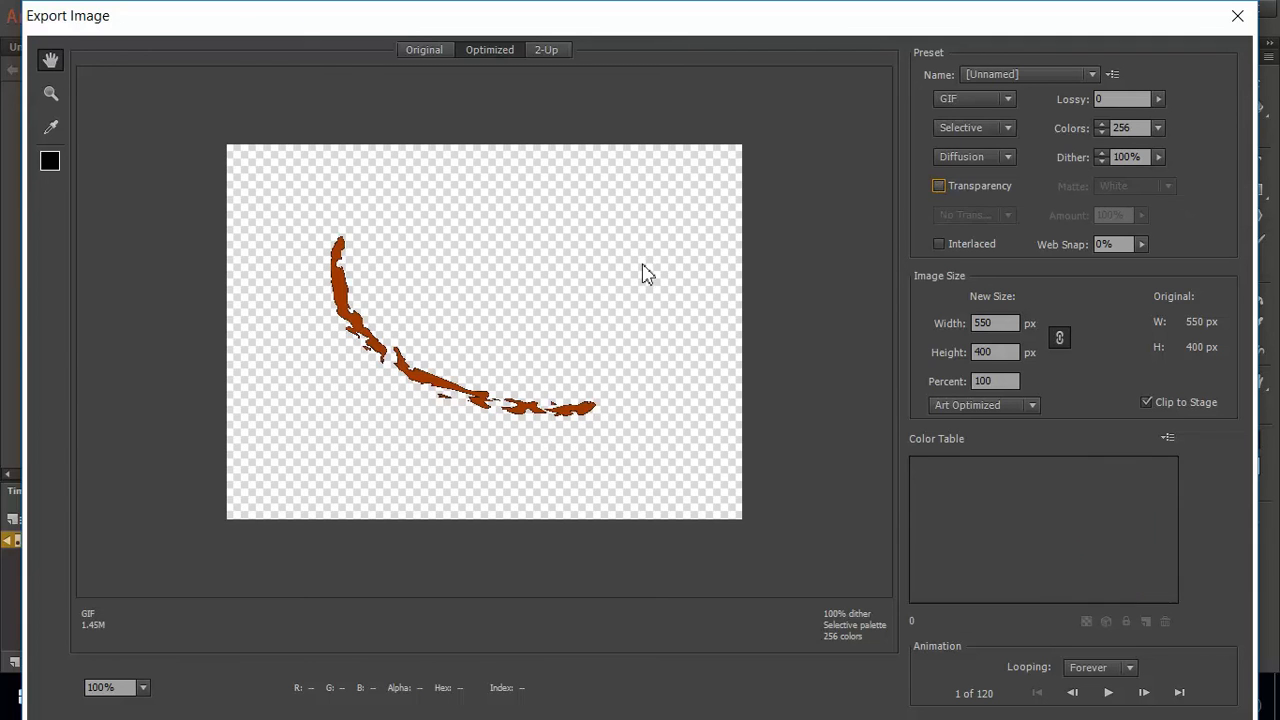